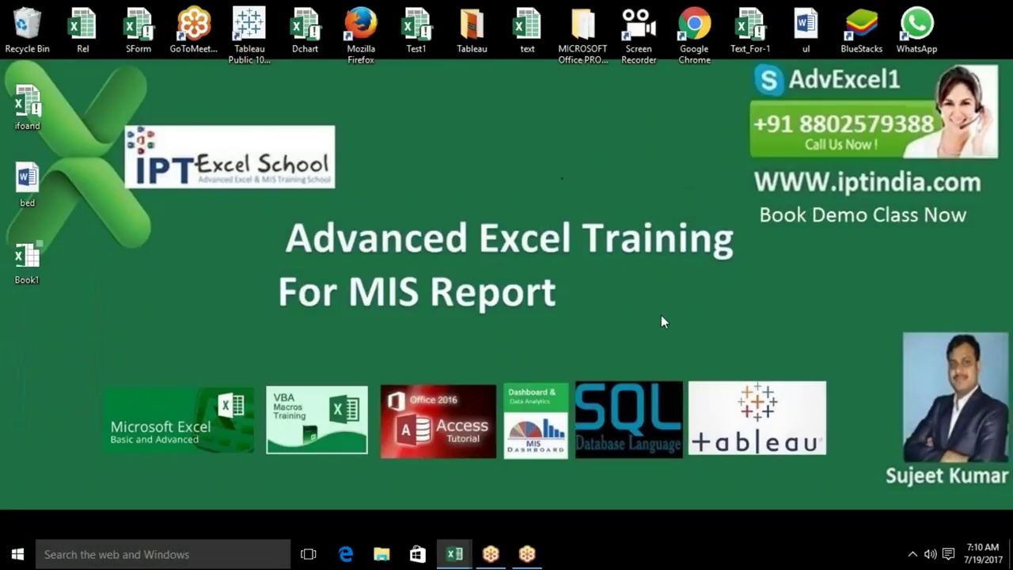
Close the IPT-Jan workbook from its taskbar preview, saving its changes.
mouse_move(457, 556)
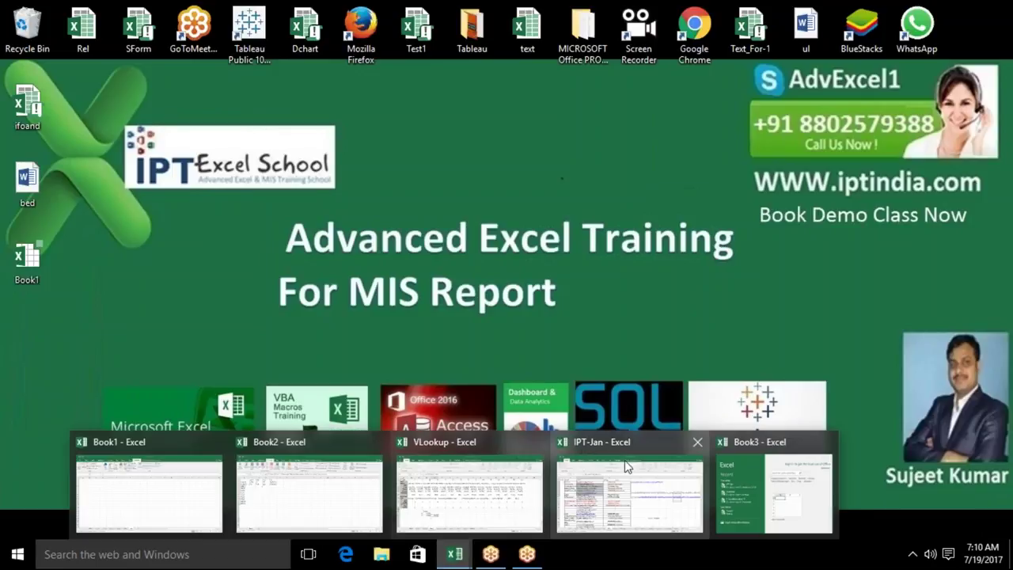
mouse_move(695, 465)
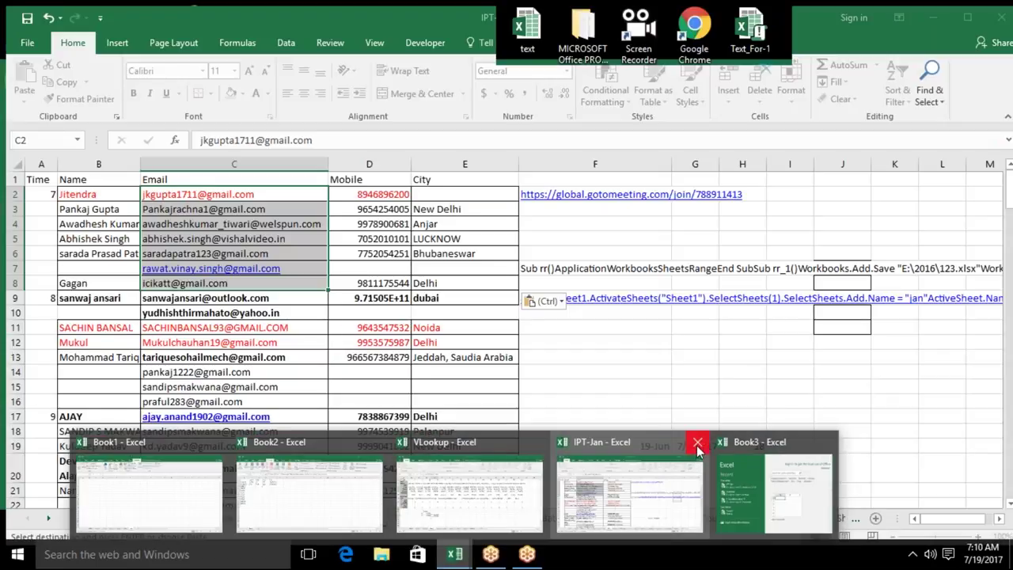
click(697, 445)
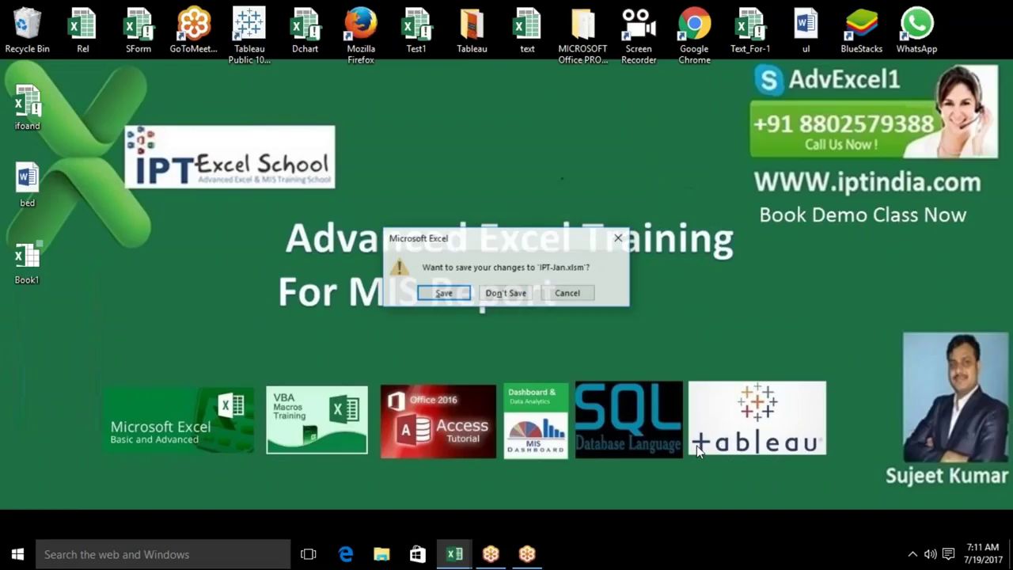
click(449, 300)
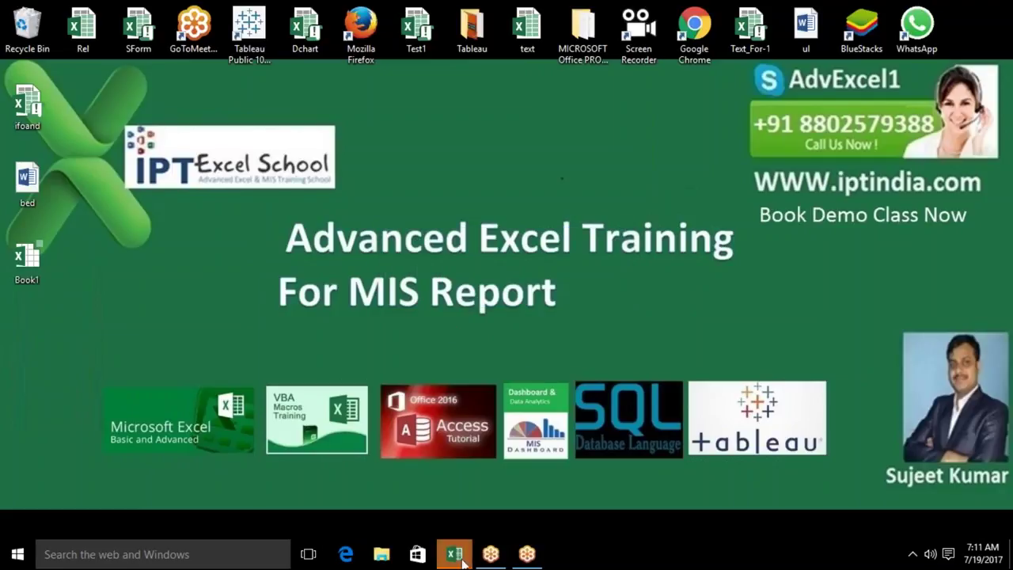
Close the VLookup workbook without saving its changes.
mouse_move(463, 564)
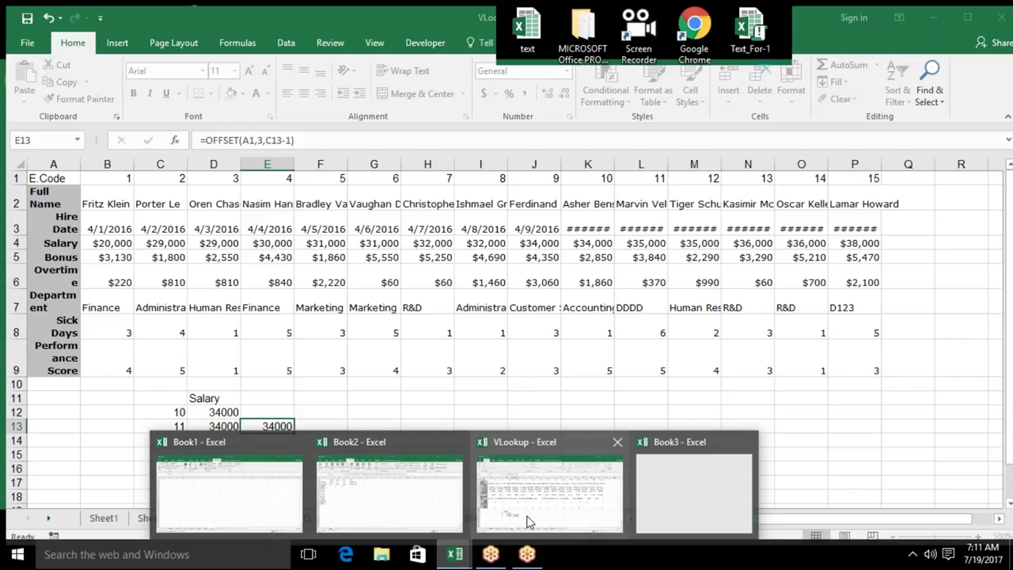
click(529, 522)
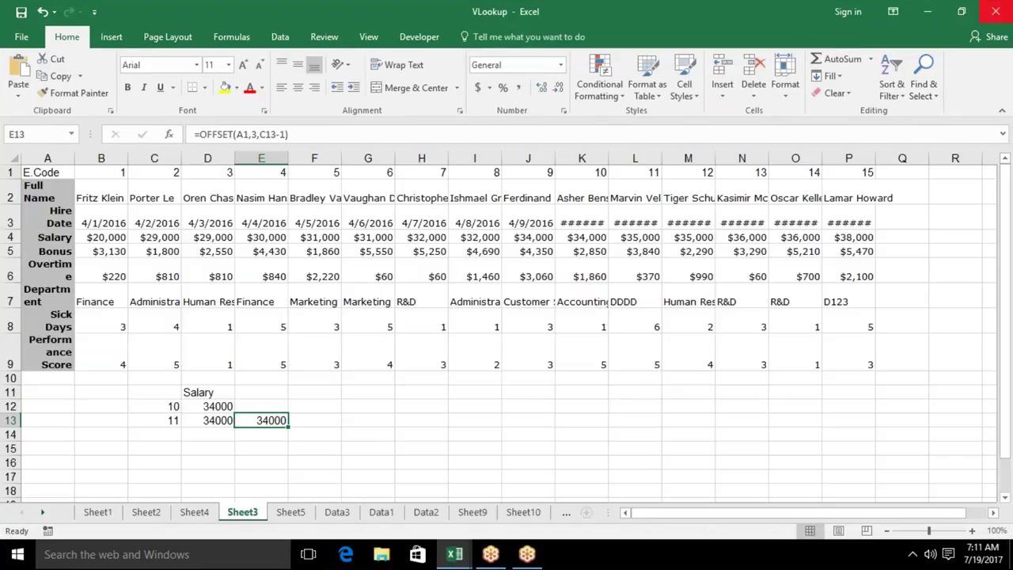
click(995, 11)
click(508, 294)
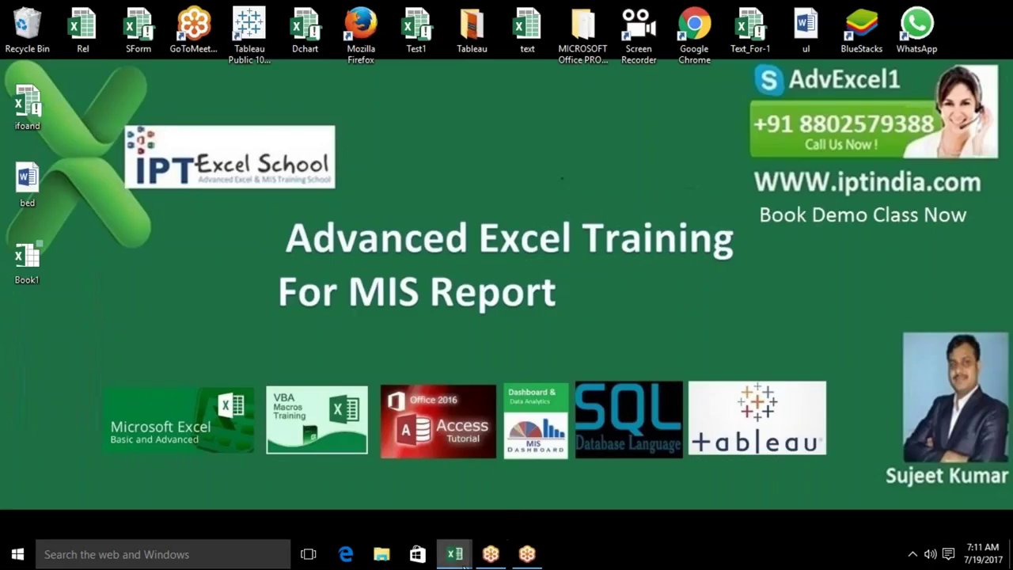
Switch to Book3, then close Book2 without saving.
mouse_move(465, 564)
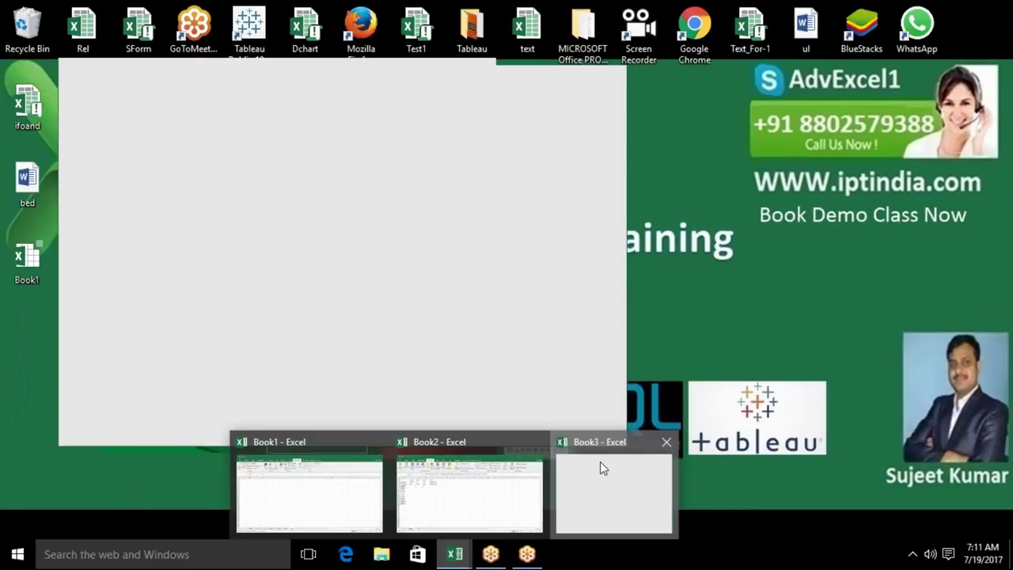
click(600, 461)
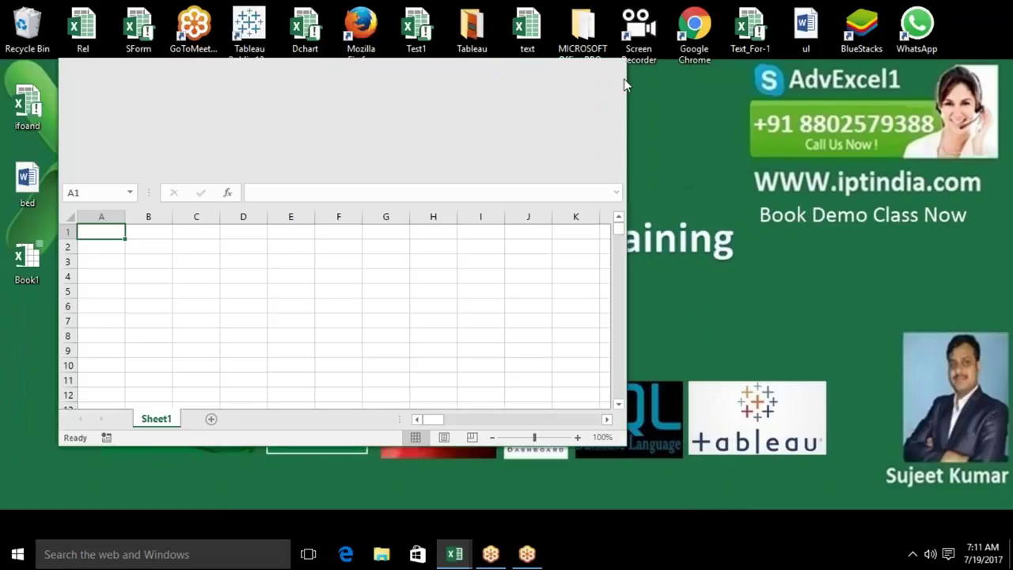
click(517, 310)
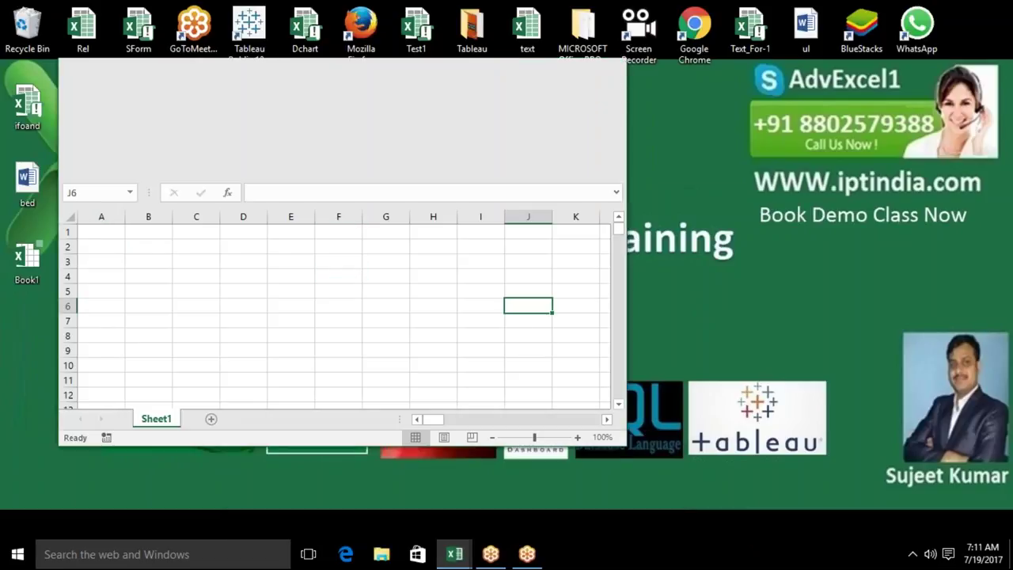
click(454, 554)
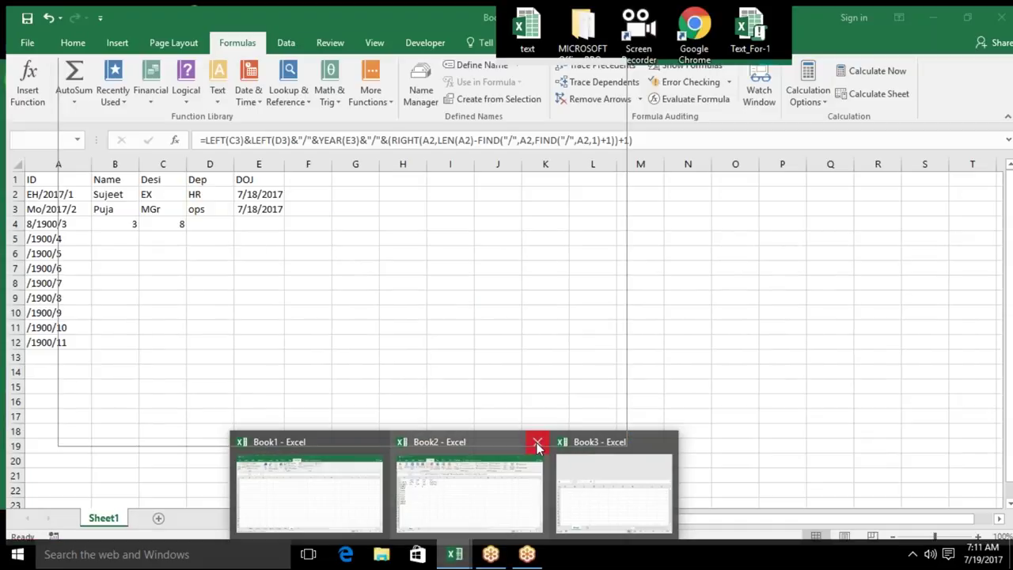
click(536, 442)
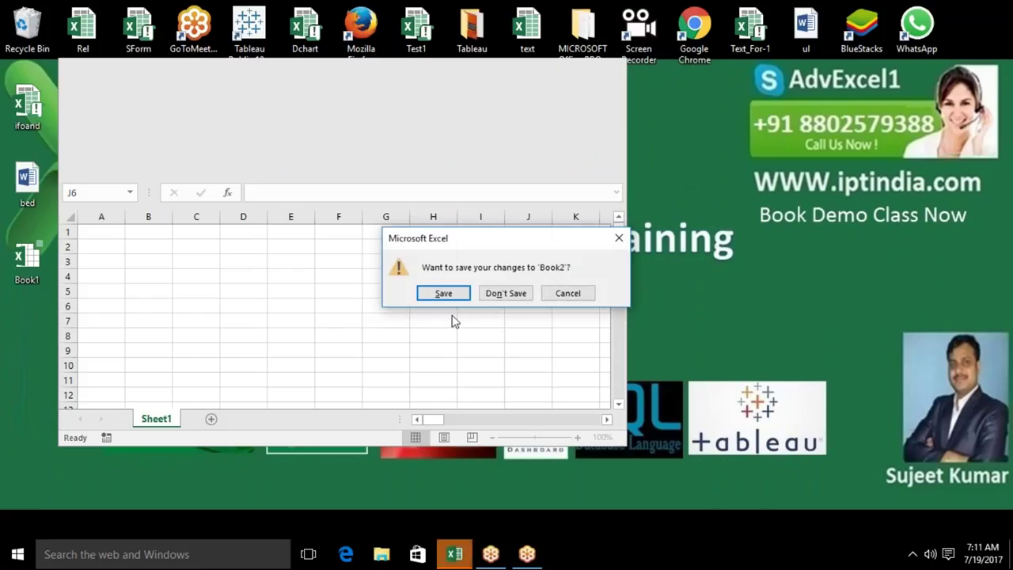
click(504, 293)
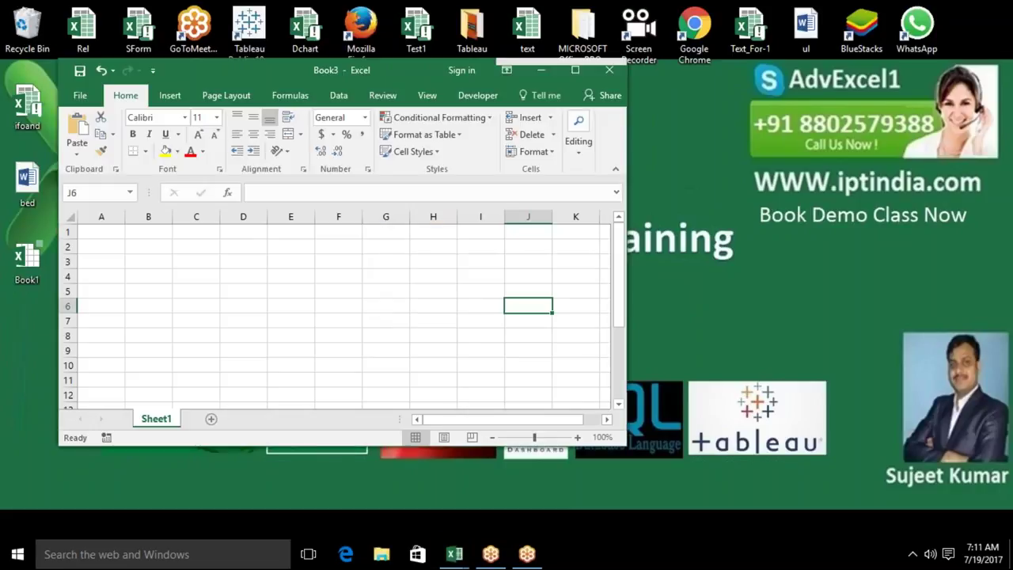
Close Book3 and Book1 without saving, then relaunch Excel 2016 from Start.
click(609, 70)
click(449, 562)
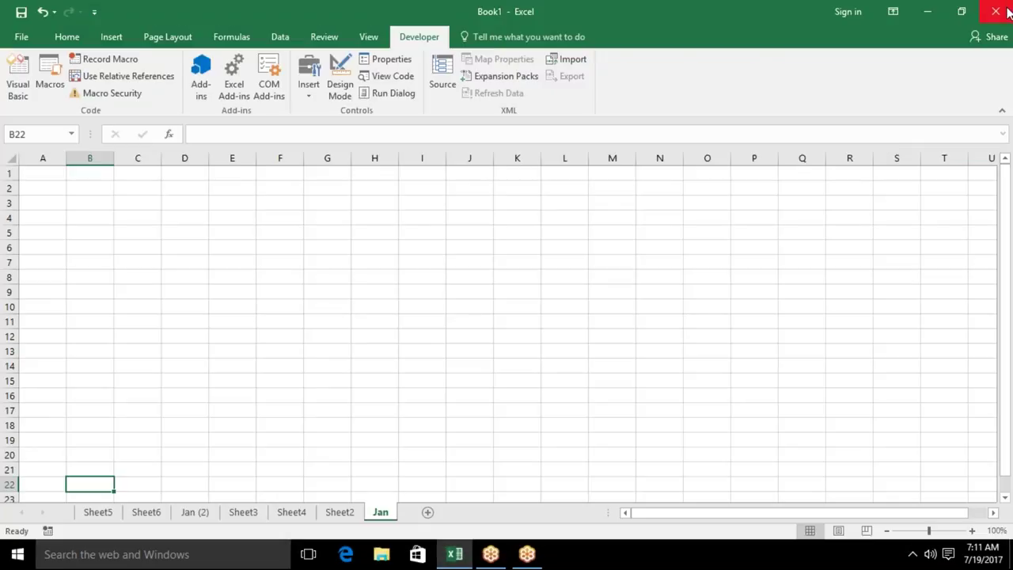
click(998, 9)
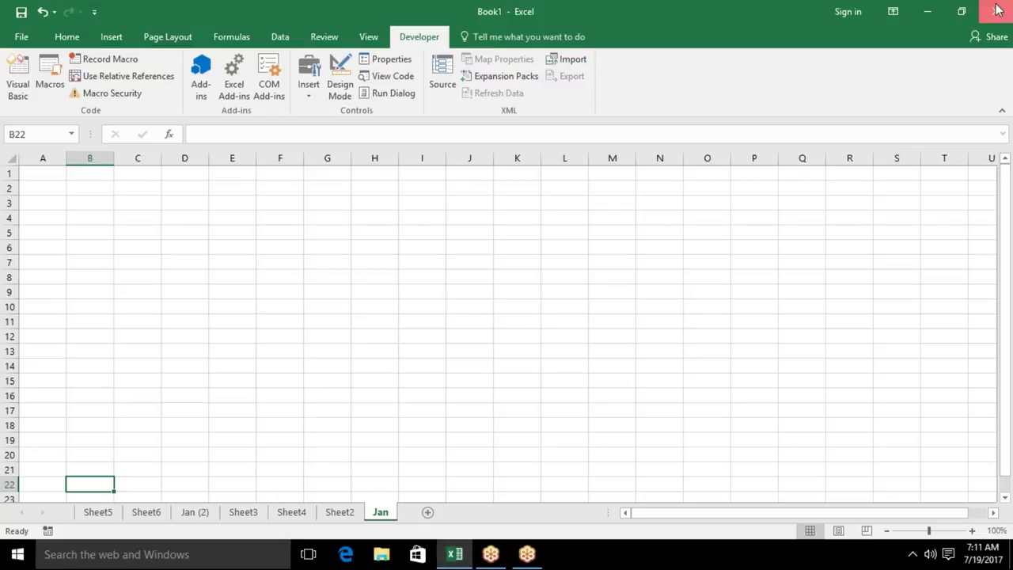
click(508, 293)
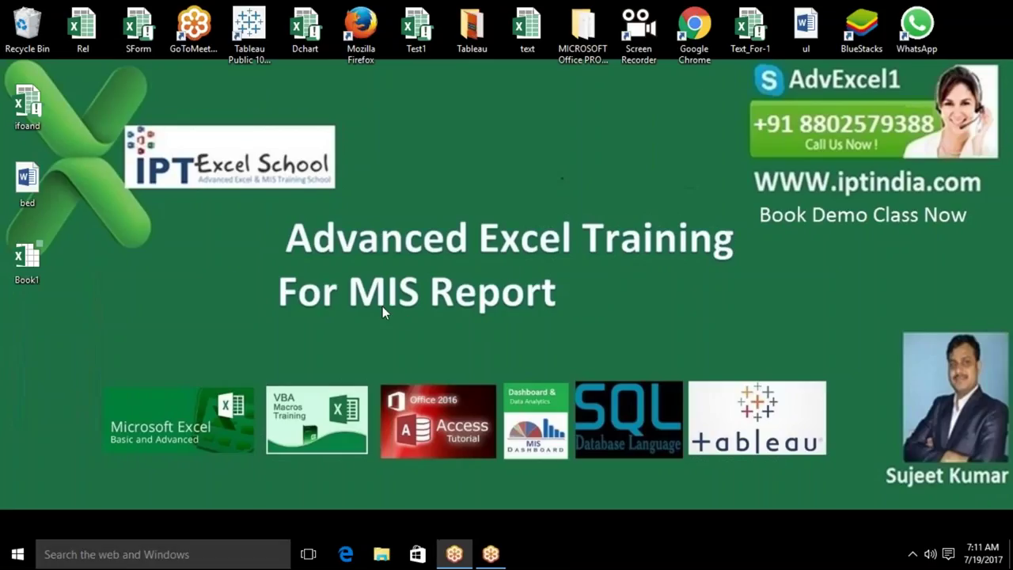
click(6, 562)
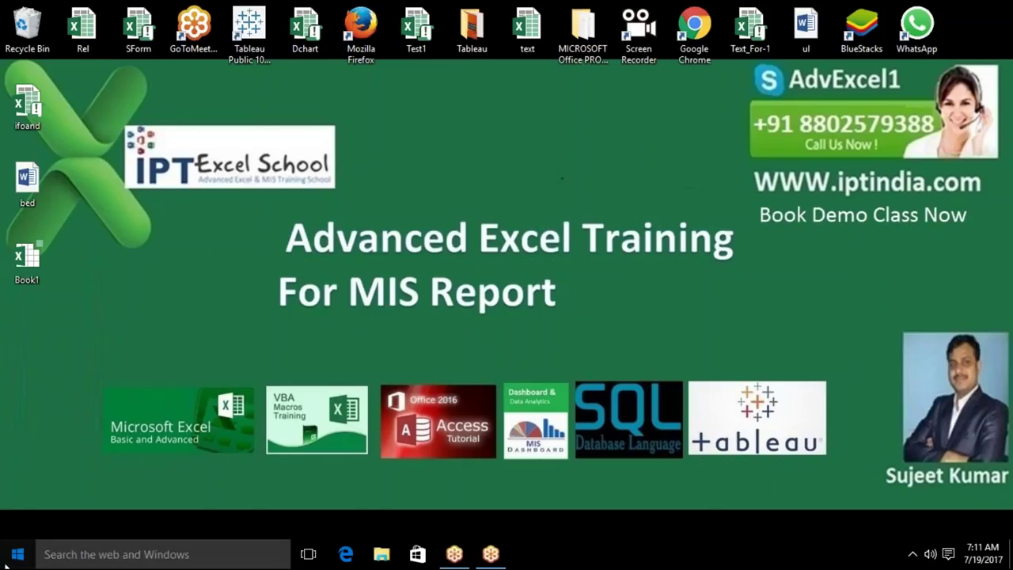
click(98, 214)
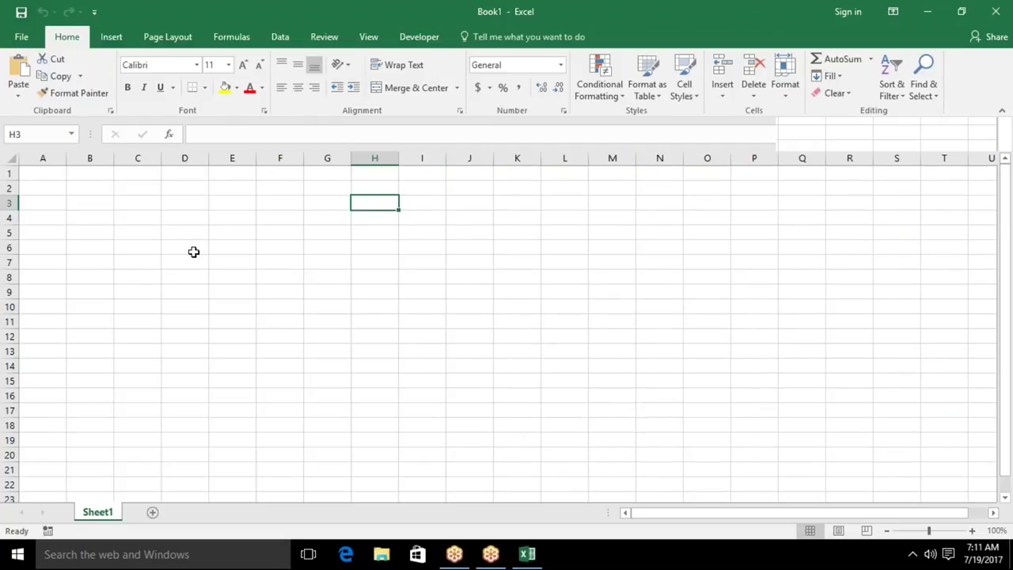
In the empty Book1, browse the Formulas tab's Logical and Text function dropdown lists.
click(187, 254)
click(84, 334)
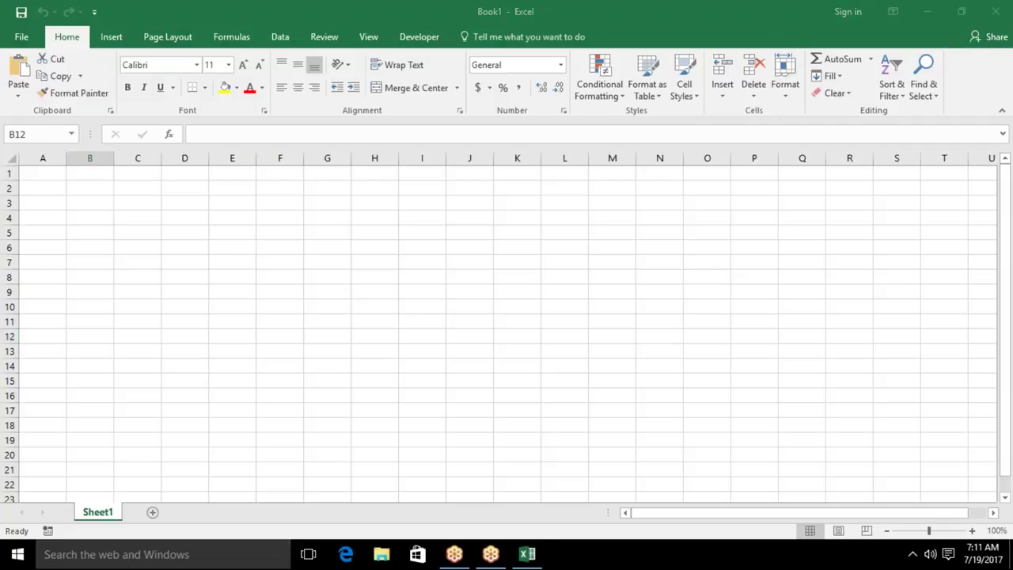
click(266, 245)
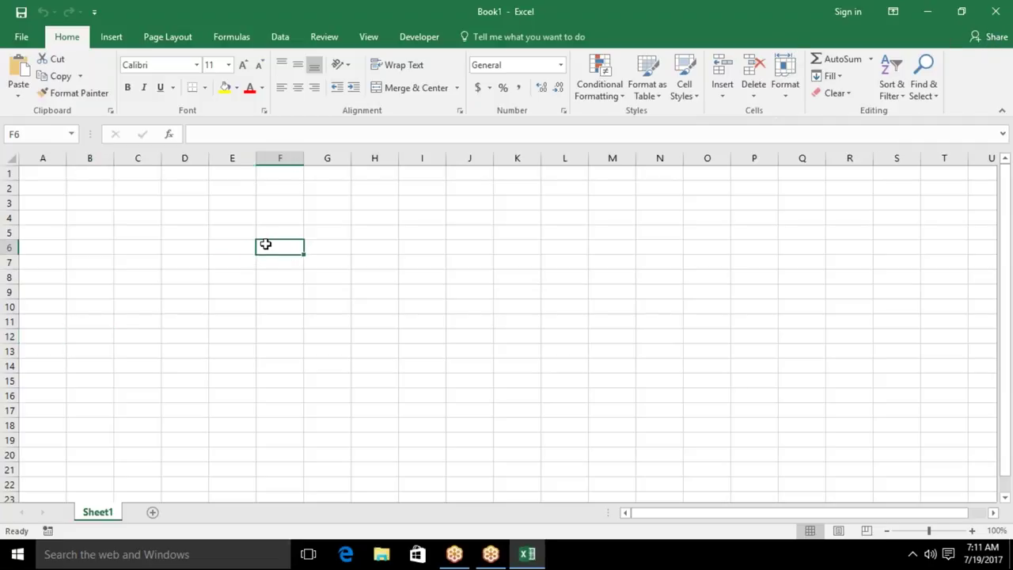
click(242, 38)
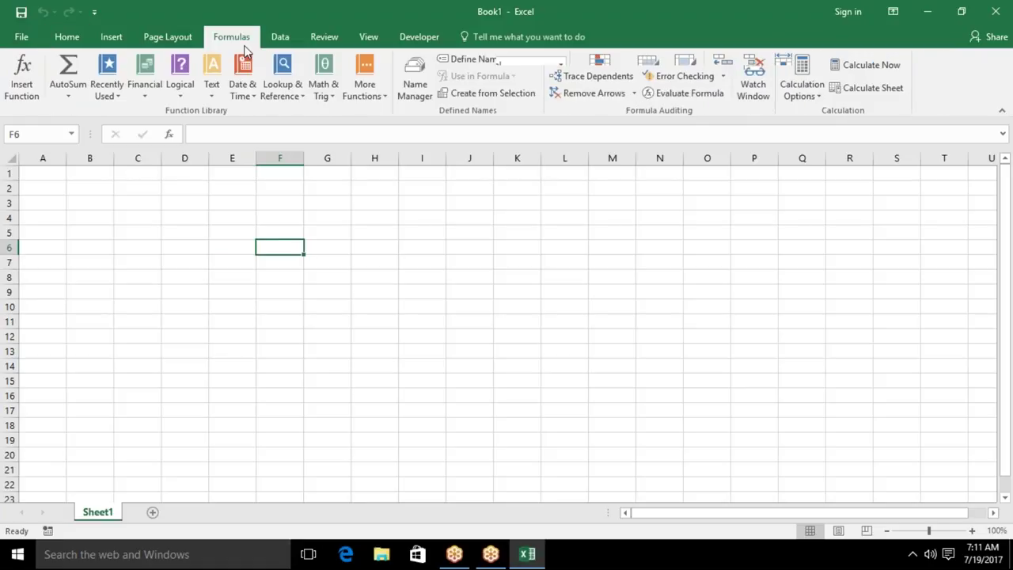
click(179, 87)
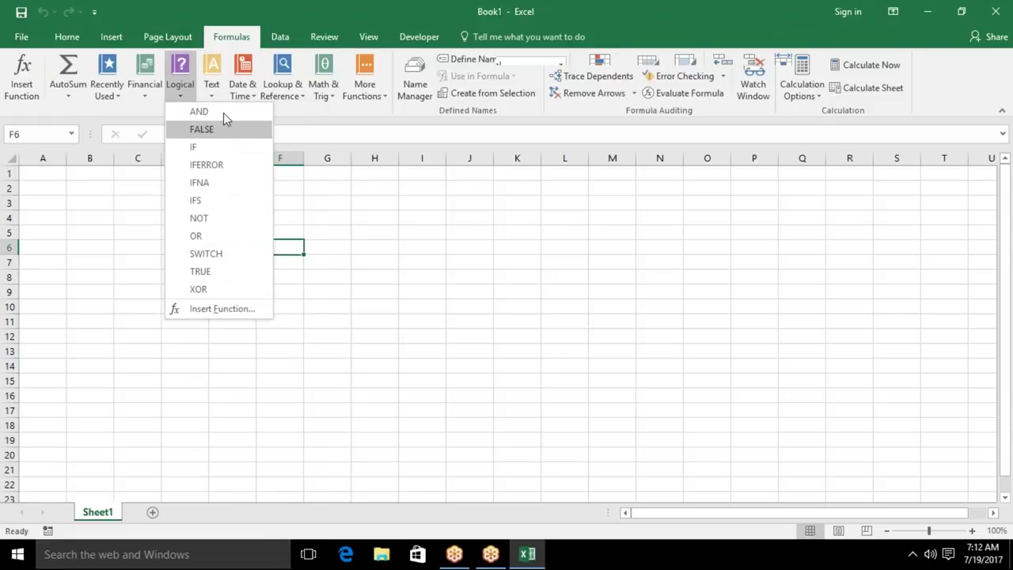
click(217, 94)
click(217, 94)
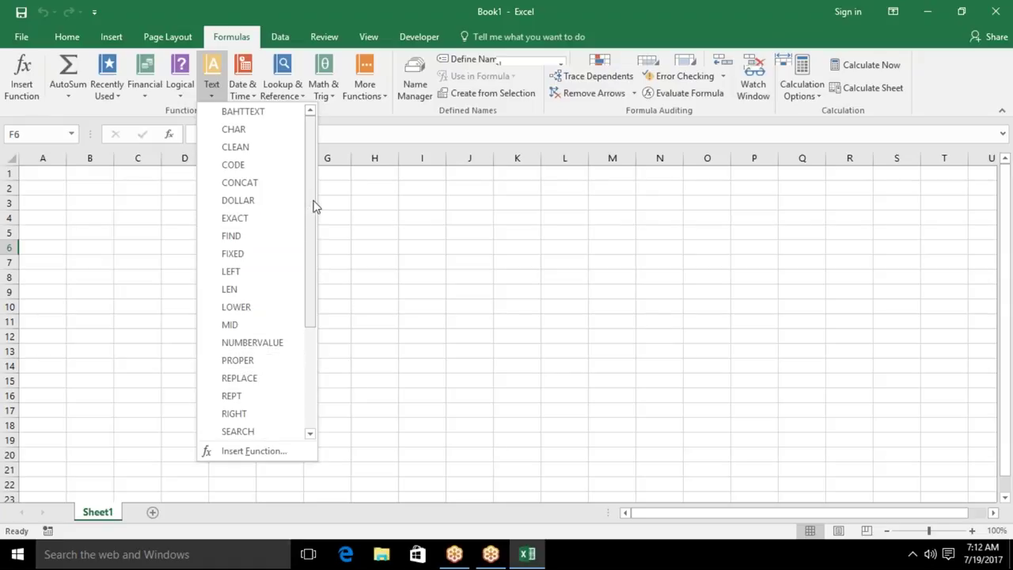
click(181, 95)
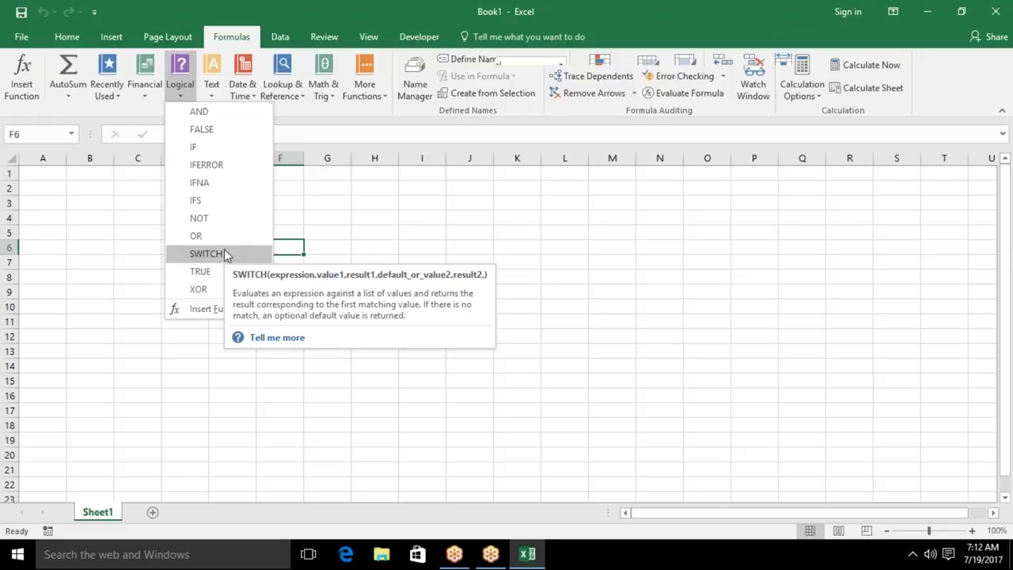
click(100, 270)
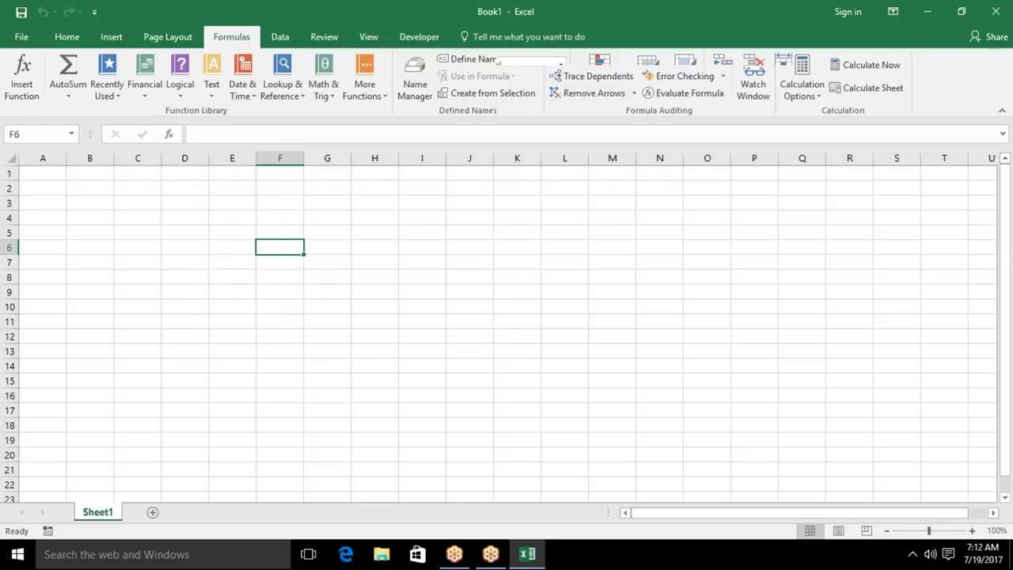
click(57, 177)
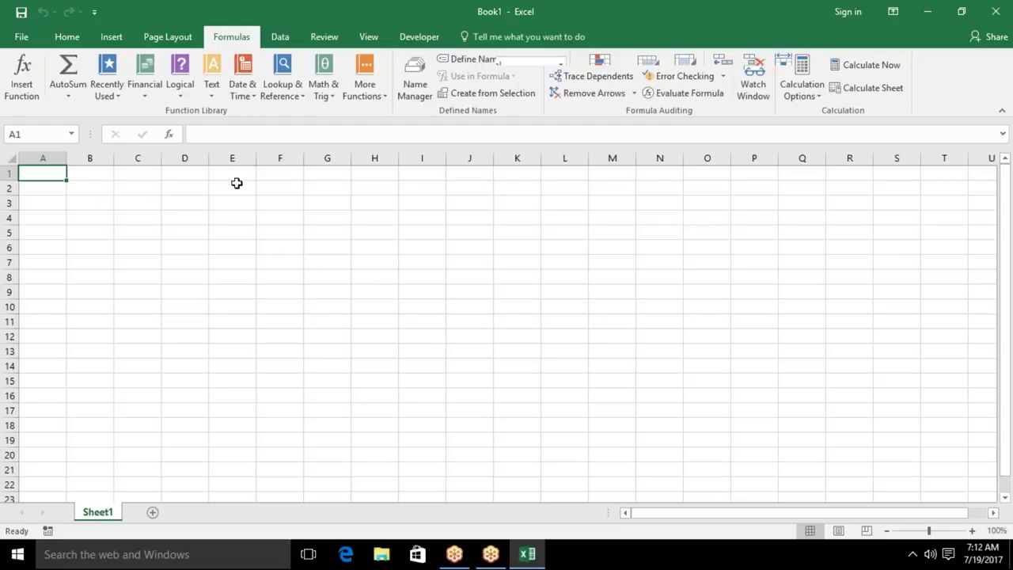
text(C)
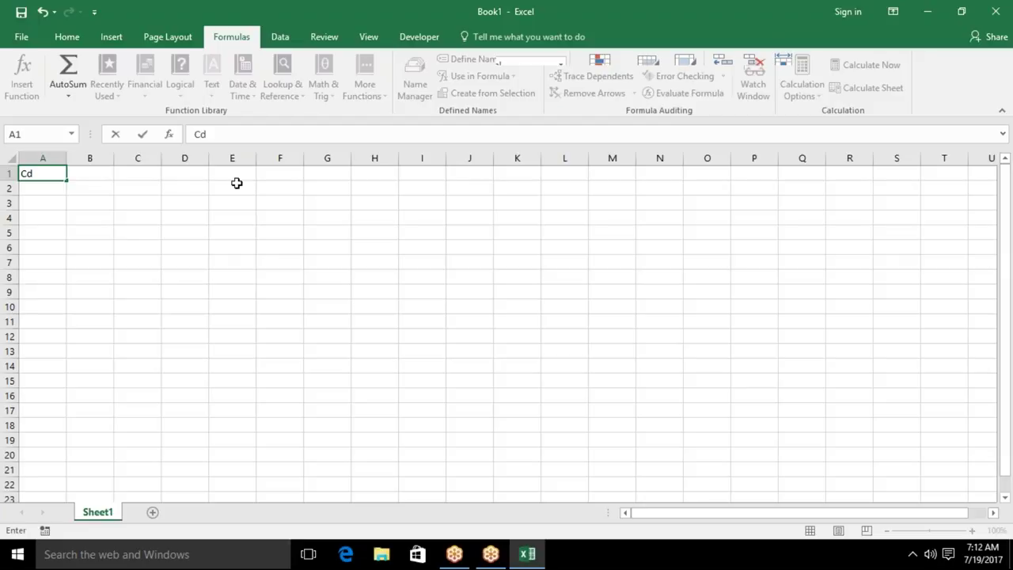
text(ode)
key(Return)
text(11)
key(Return)
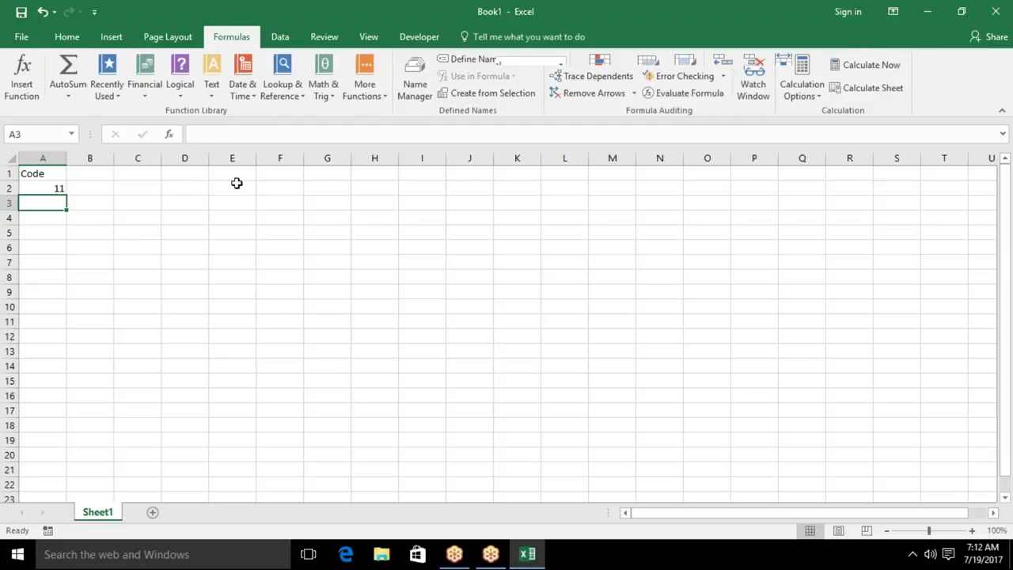
text(124)
key(Return)
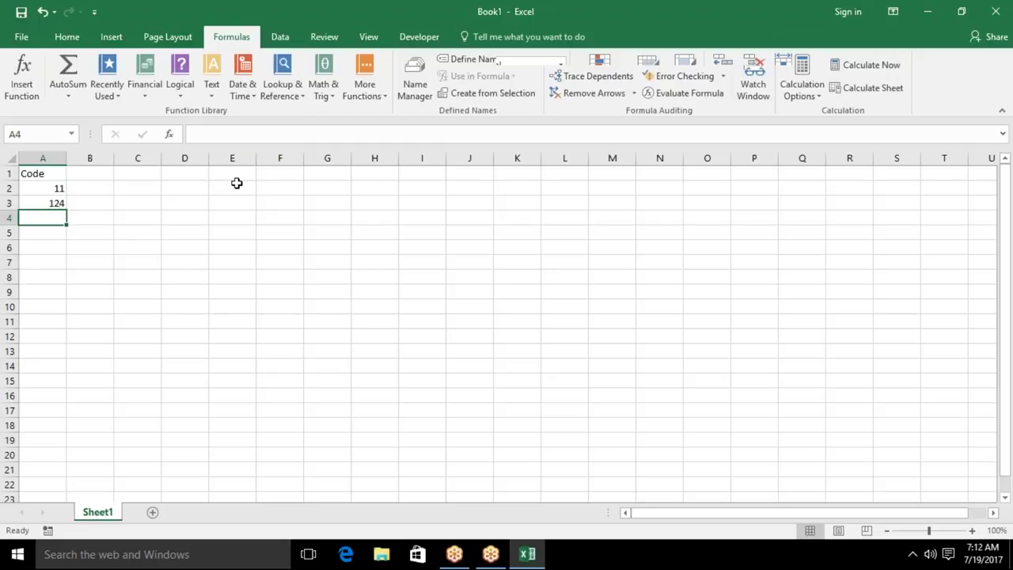
text(120)
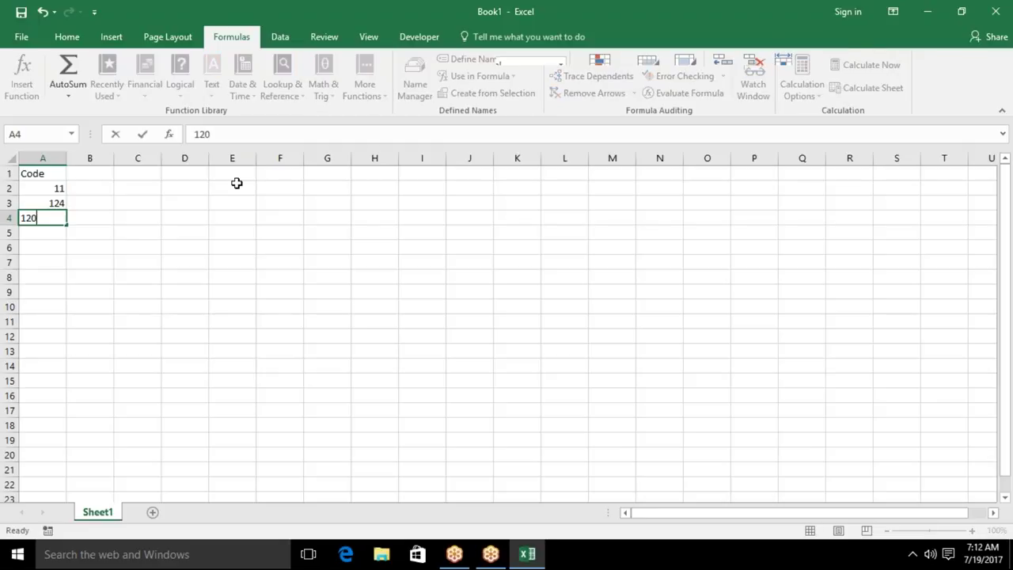
key(Return)
text(22)
key(Return)
text(33)
key(Return)
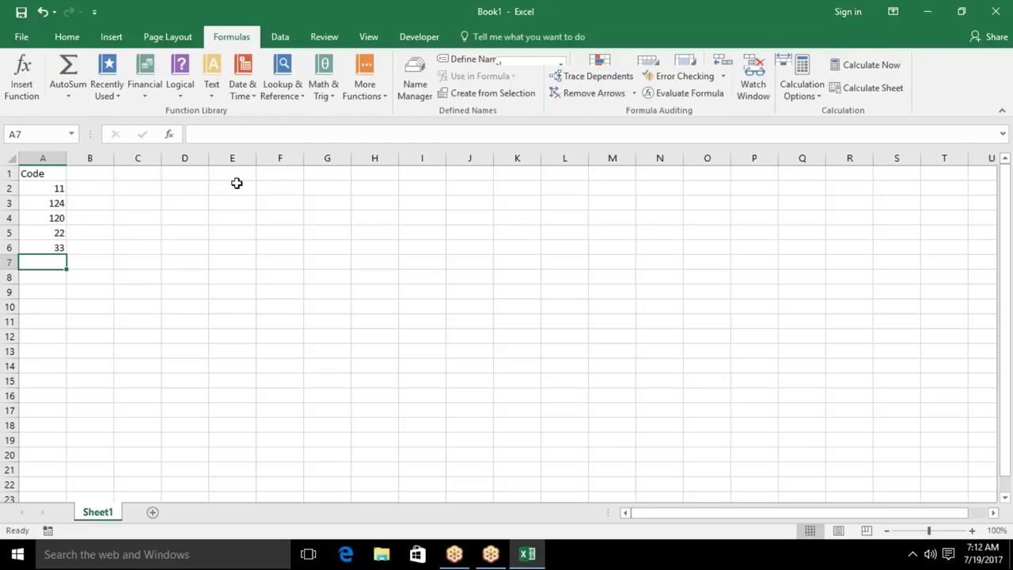
click(377, 186)
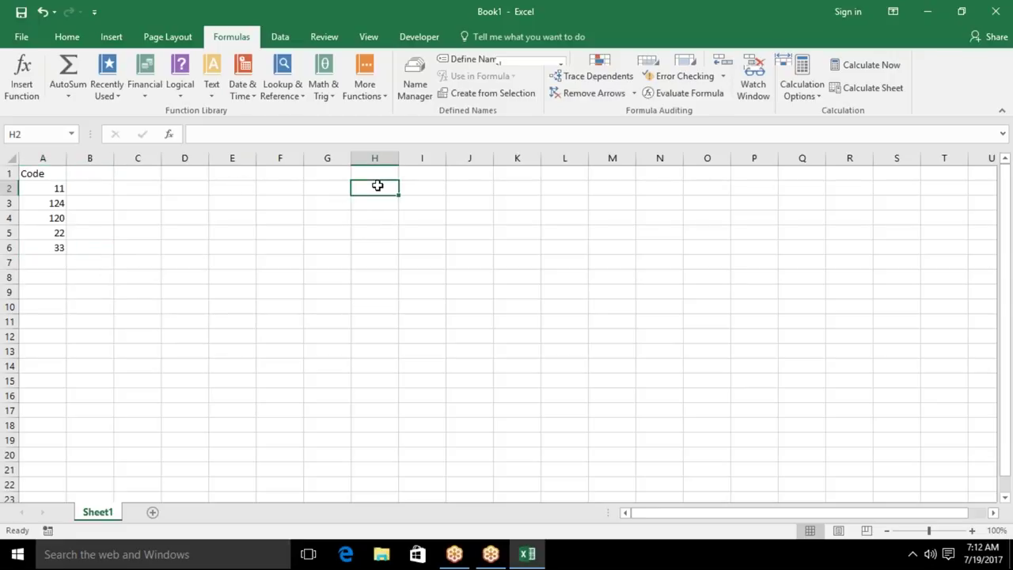
text(11)
key(Tab)
key(Down)
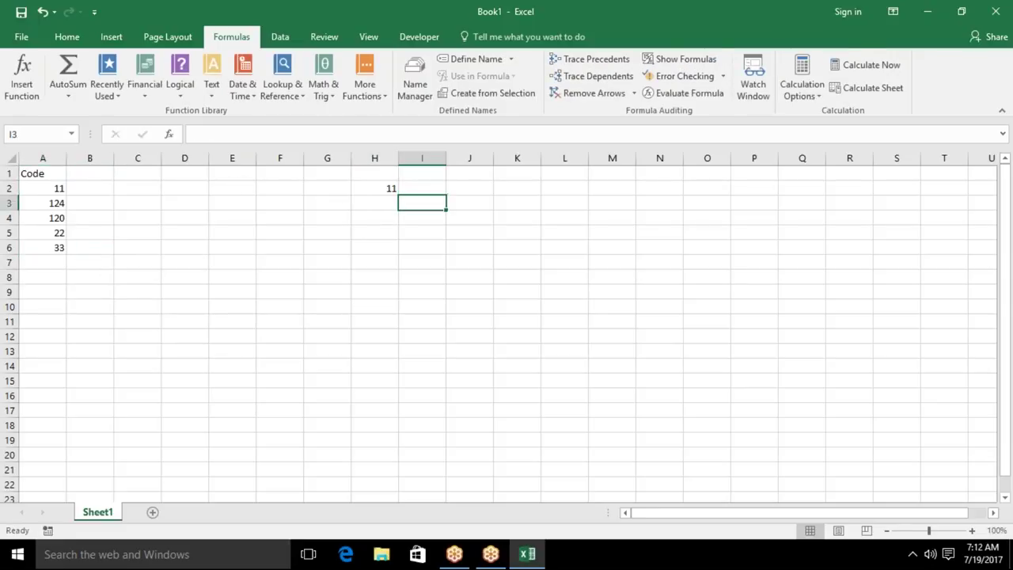
click(375, 202)
text(124)
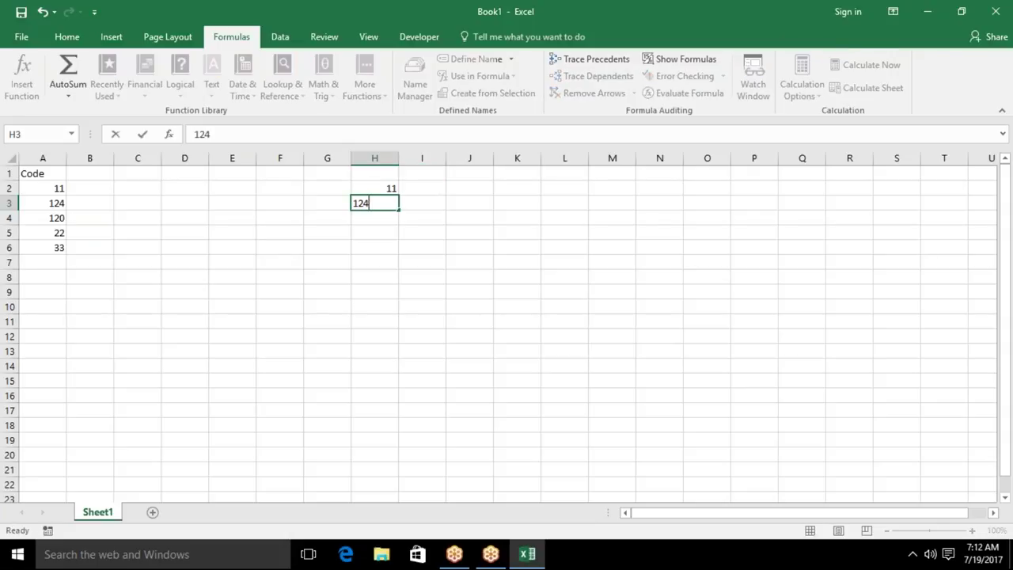
key(Return)
text(120)
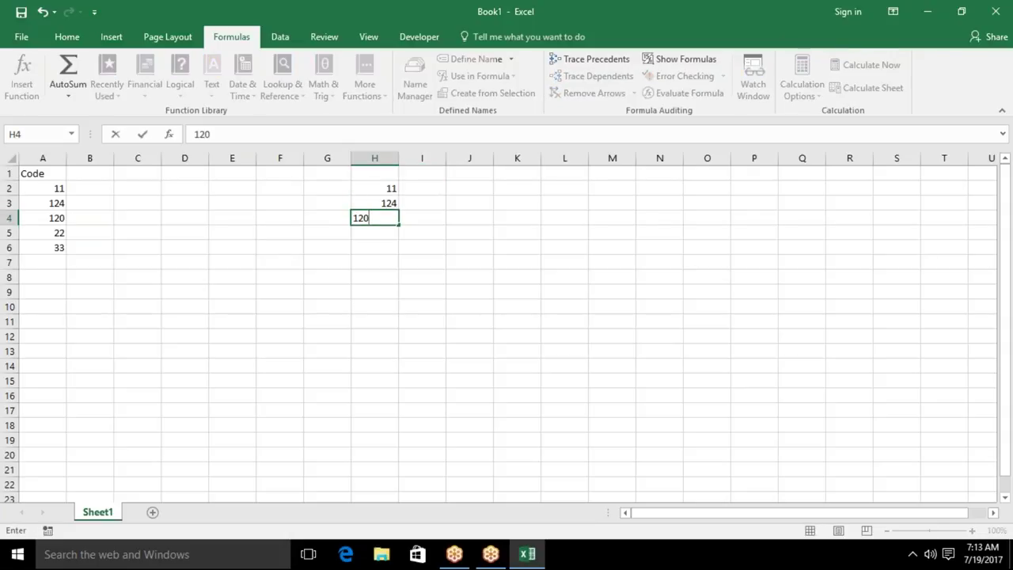
key(Return)
text(22)
key(Return)
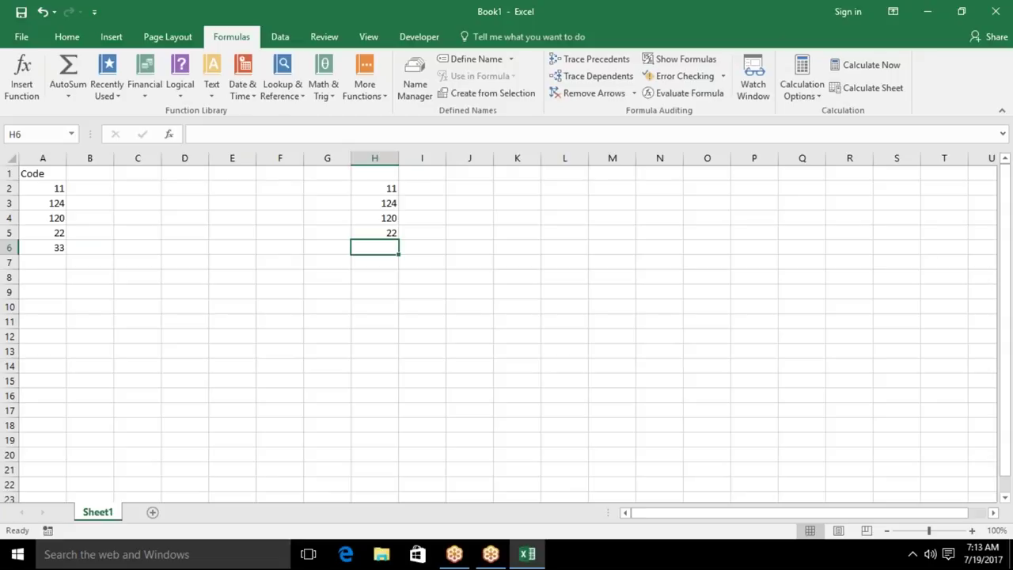
text(33)
key(Return)
key(Up)
key(Up)
key(Up)
key(Up)
key(Down)
key(ctrl+shift+Down)
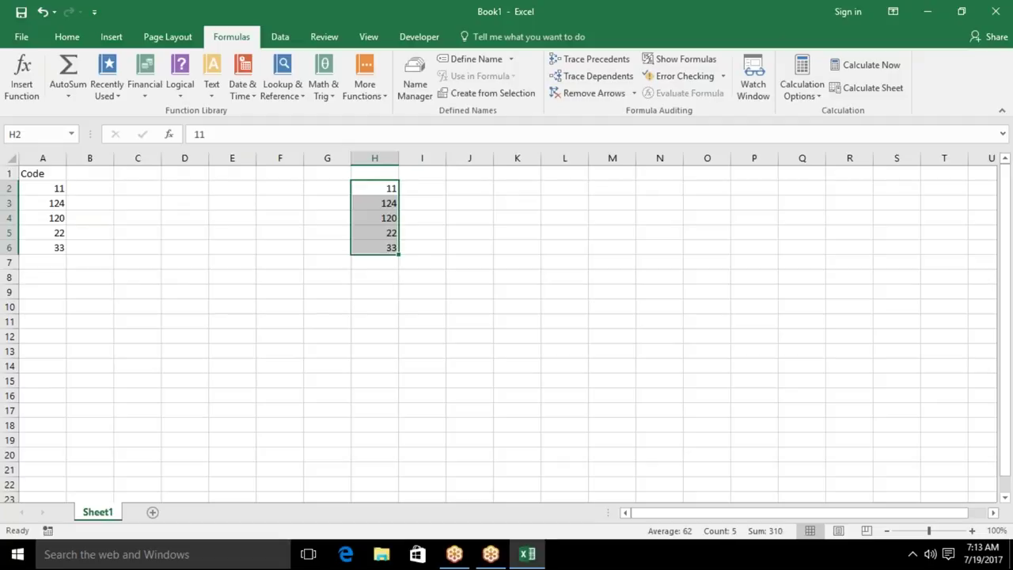
key(Delete)
key(Left)
key(Left)
key(Left)
key(Left)
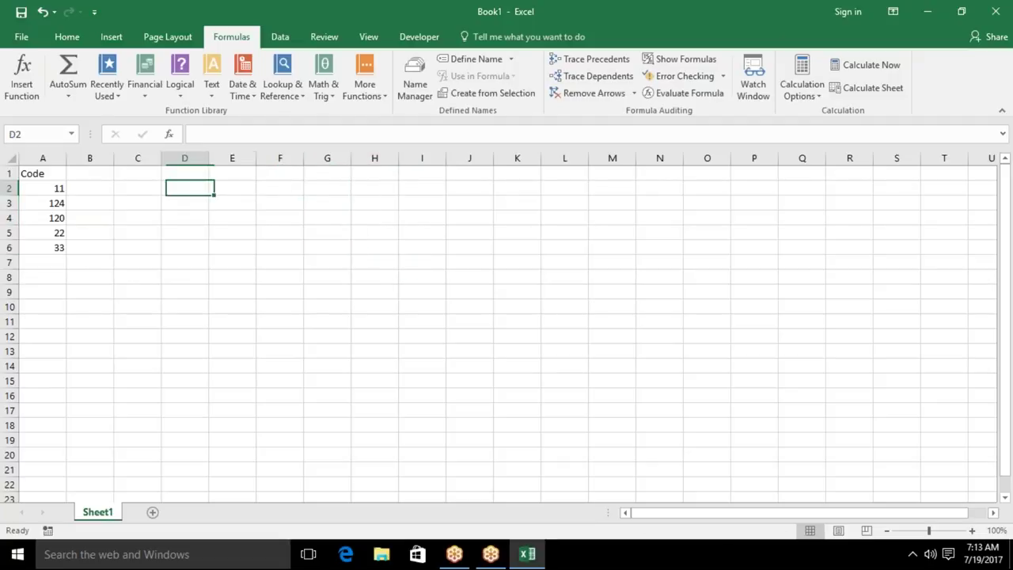
key(Left)
key(Left)
text(=if)
key(Tab)
key(Left)
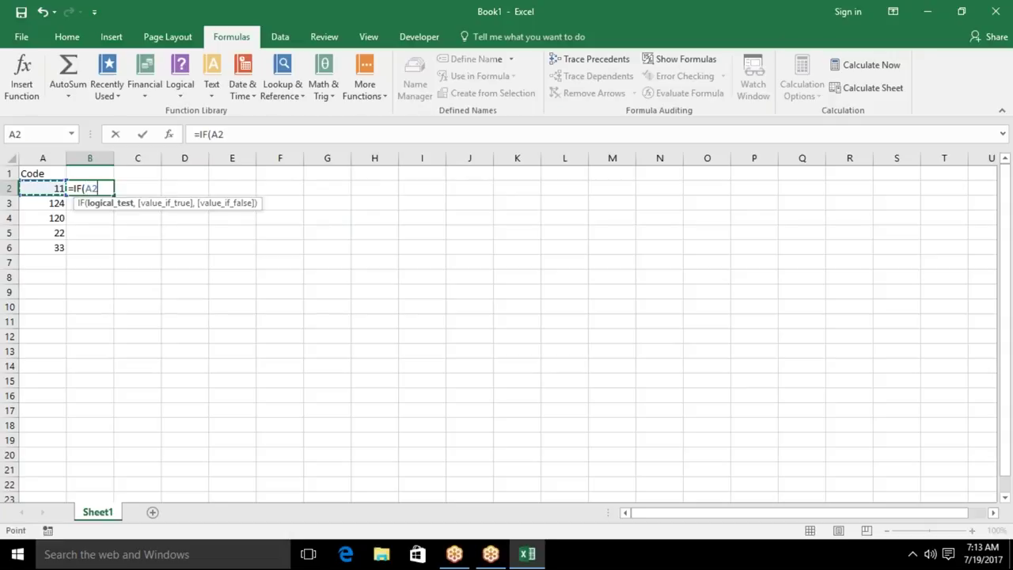
text(=11,"New Delhi)
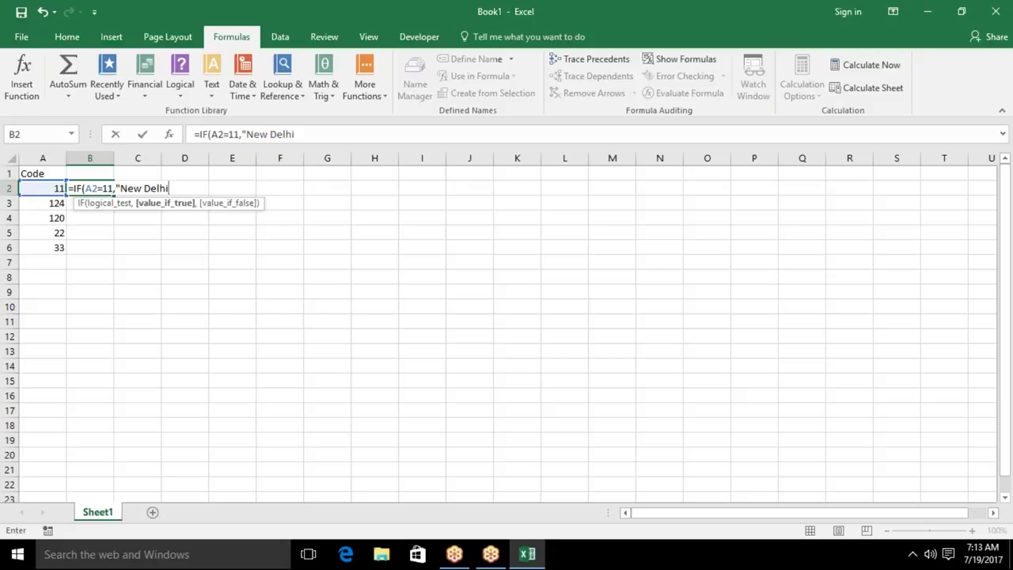
text(",)
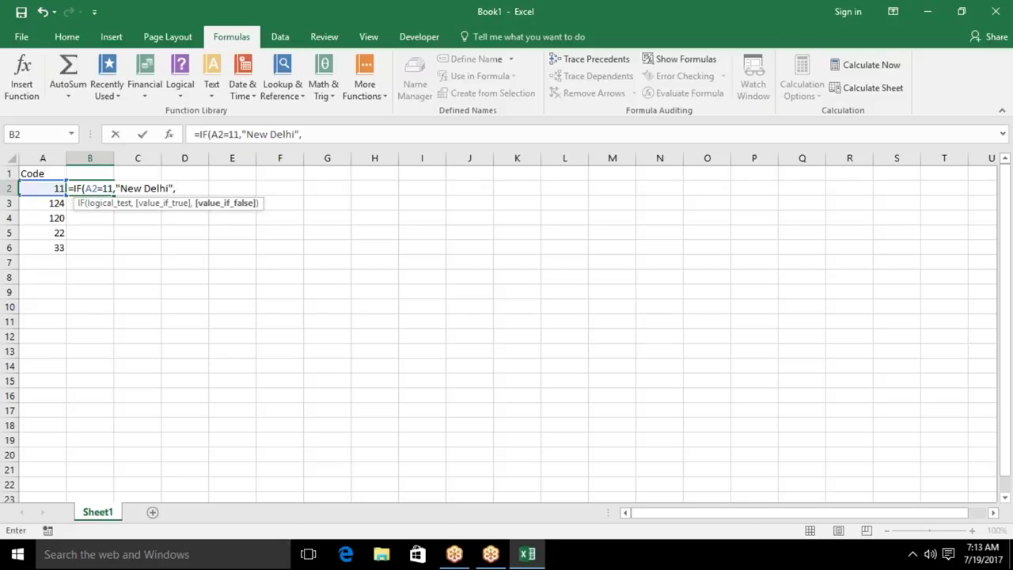
text(if)
key(Tab)
click(43, 188)
text(=)
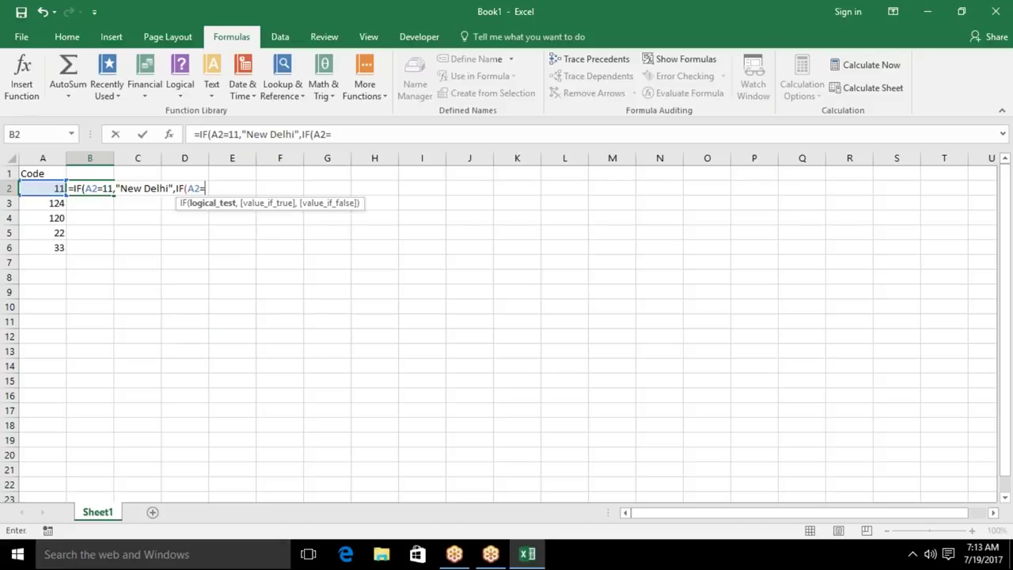
text(124,)
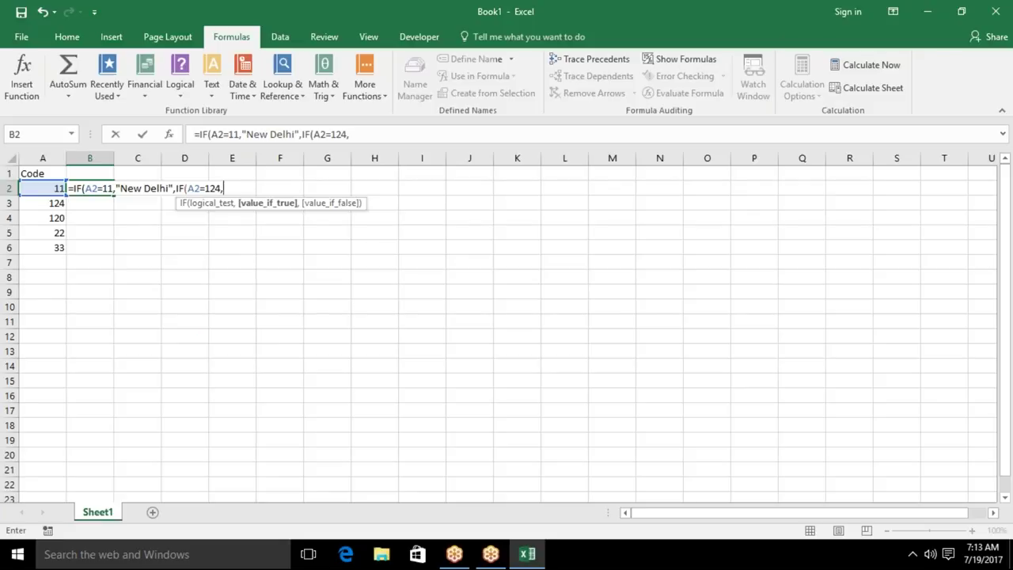
key(Escape)
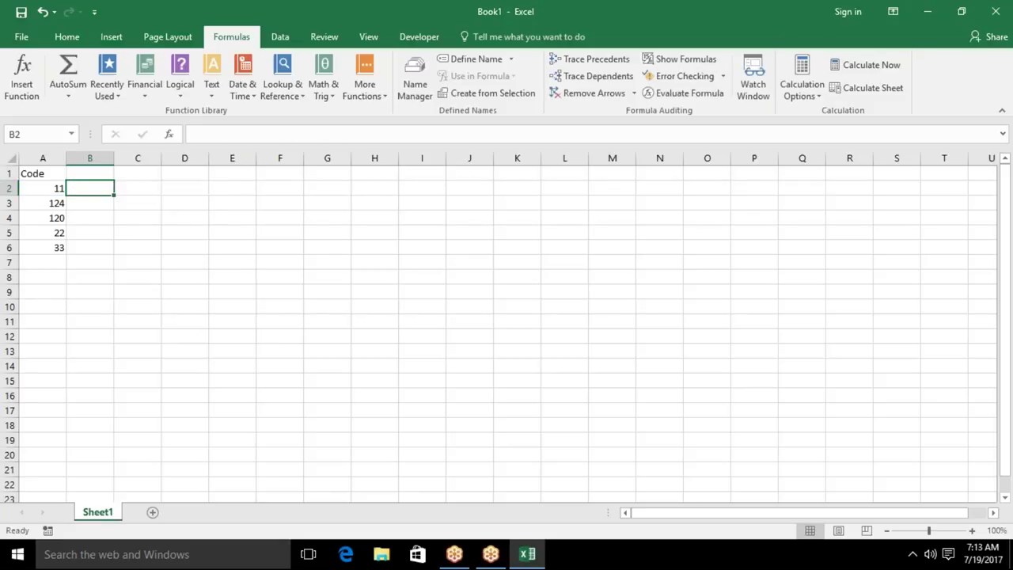
text(=)
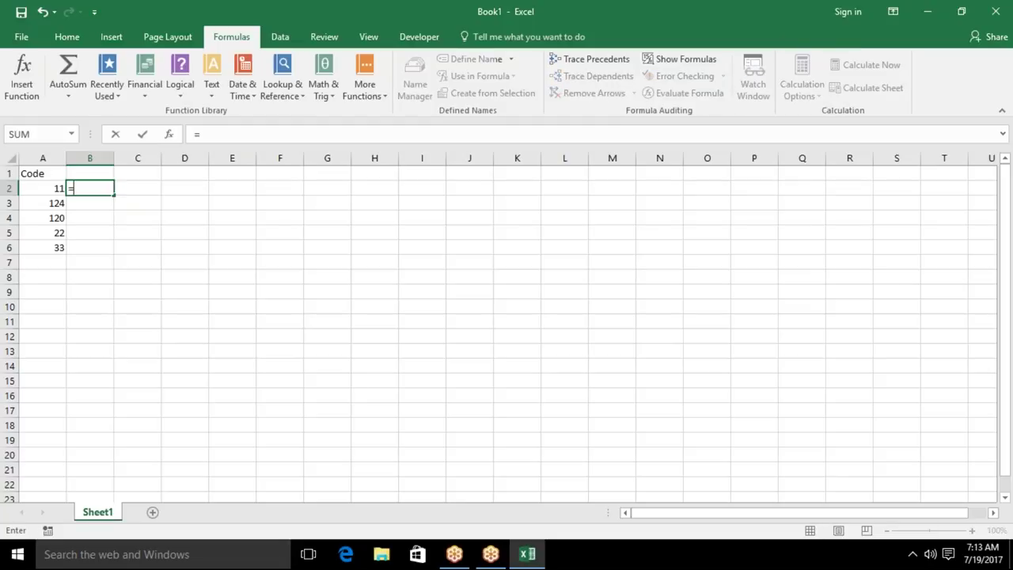
text(swi)
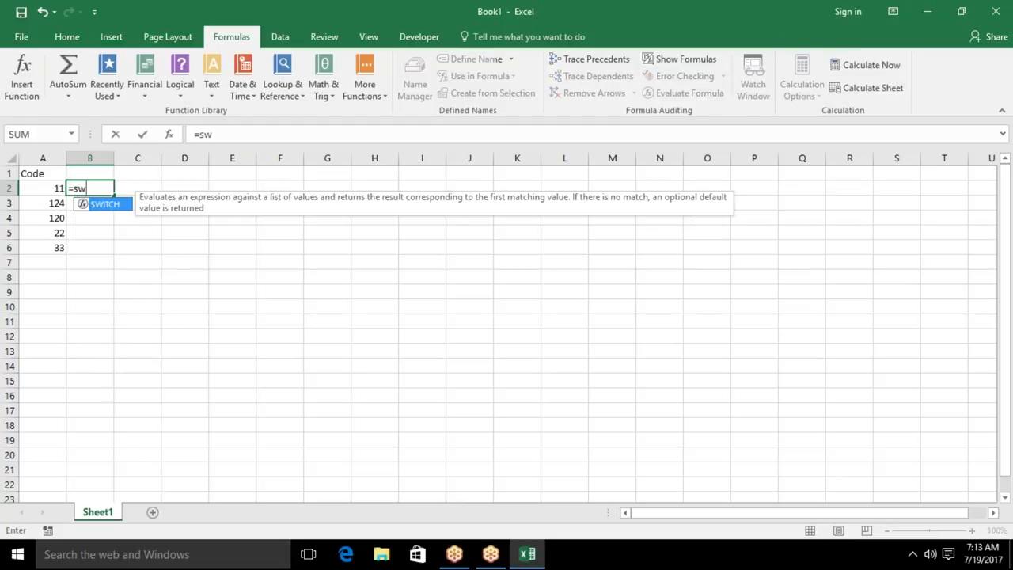
key(Tab)
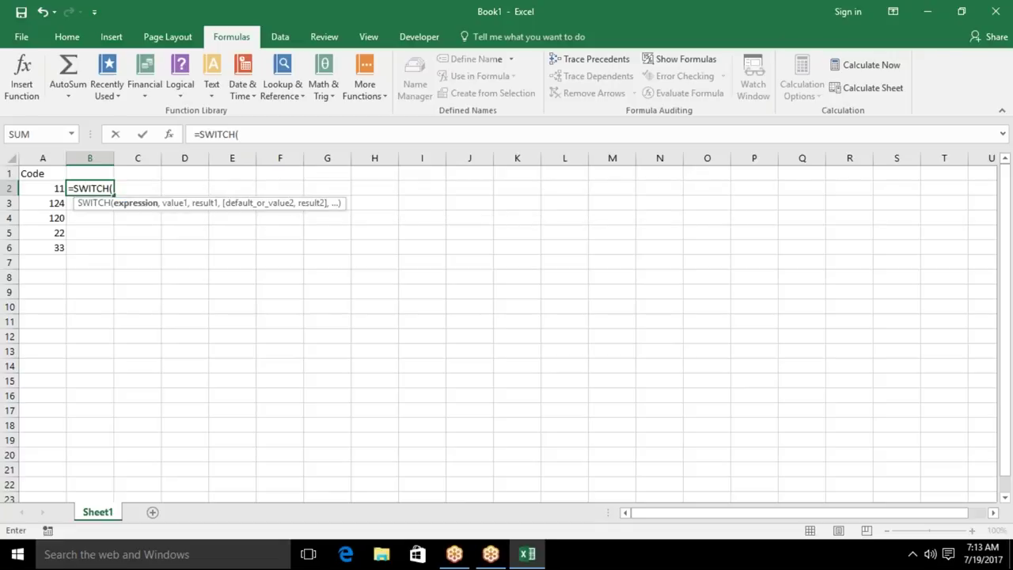
click(43, 188)
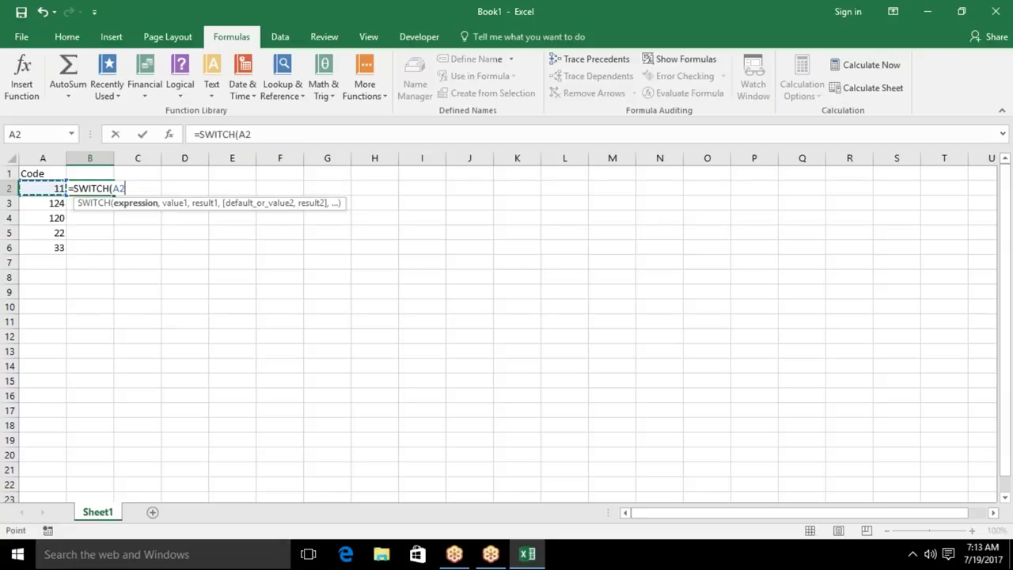
text(=)
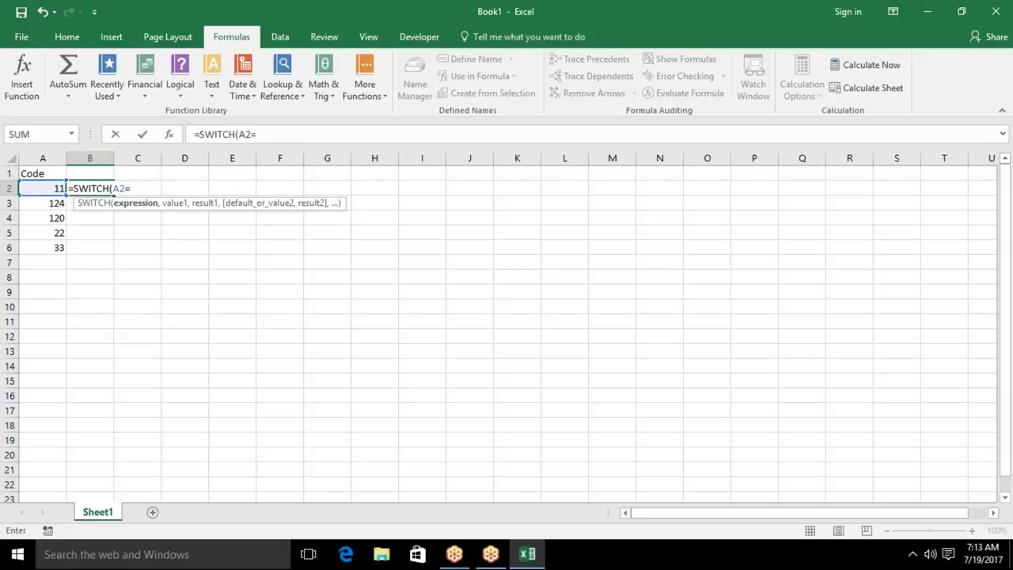
text(11,")
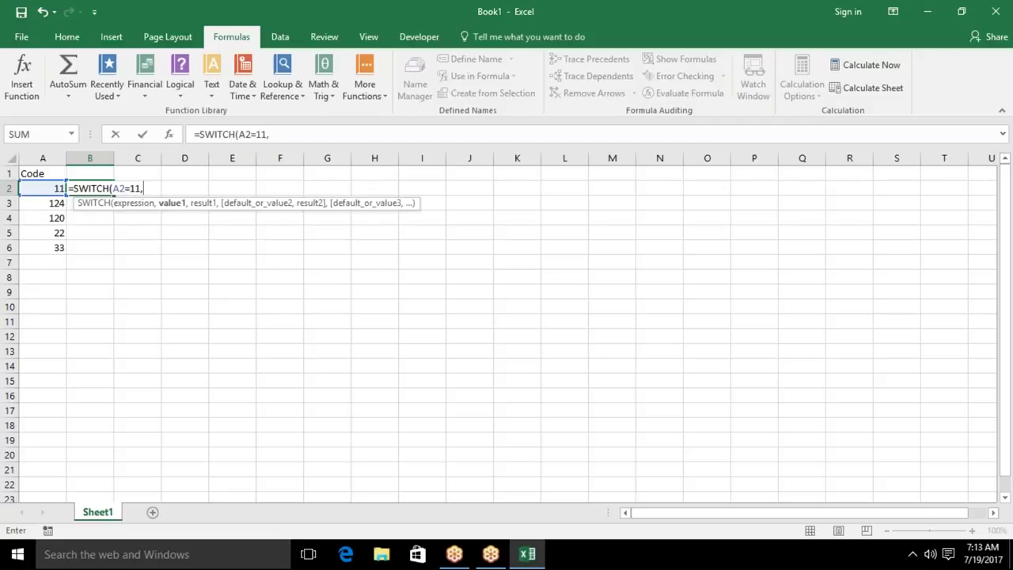
text(New )
text(Delhi",)
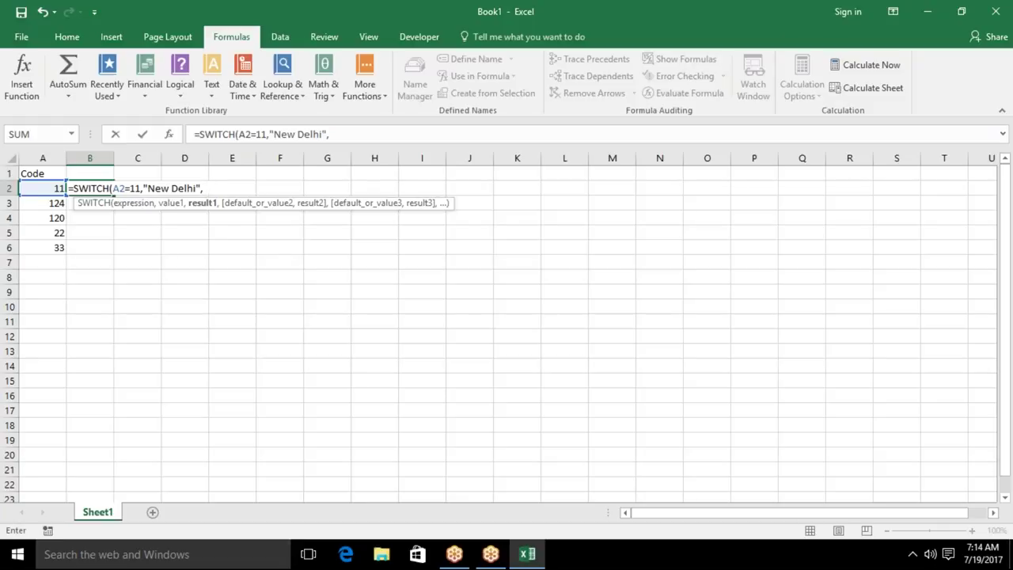
click(42, 188)
text(=)
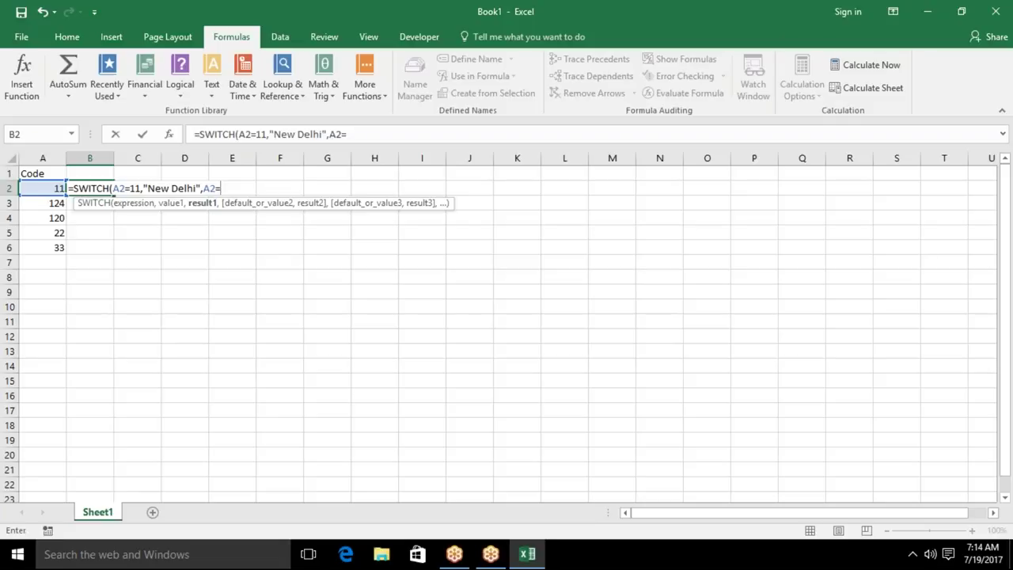
text(")
text(124)
key(BackSpace)
key(BackSpace)
key(BackSpace)
key(BackSpace)
text(124,)
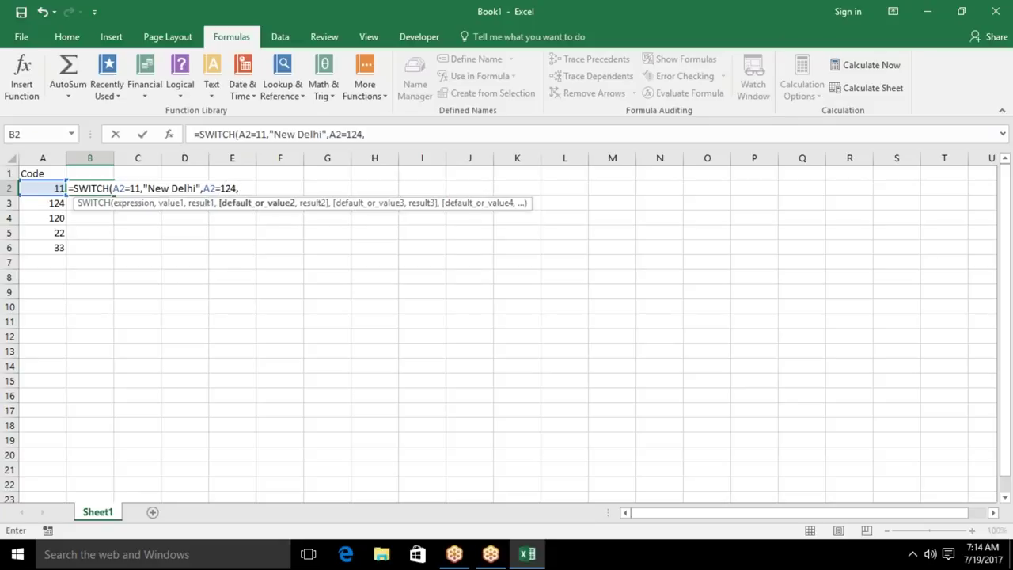
text(")
text(GGN")
key(ctrl+Return)
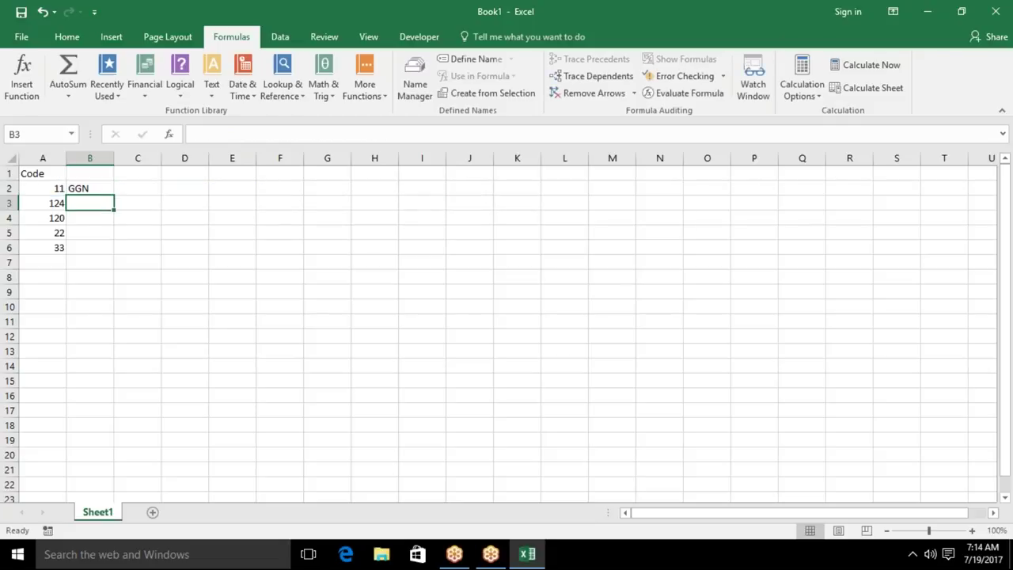
double_click(87, 188)
key(Escape)
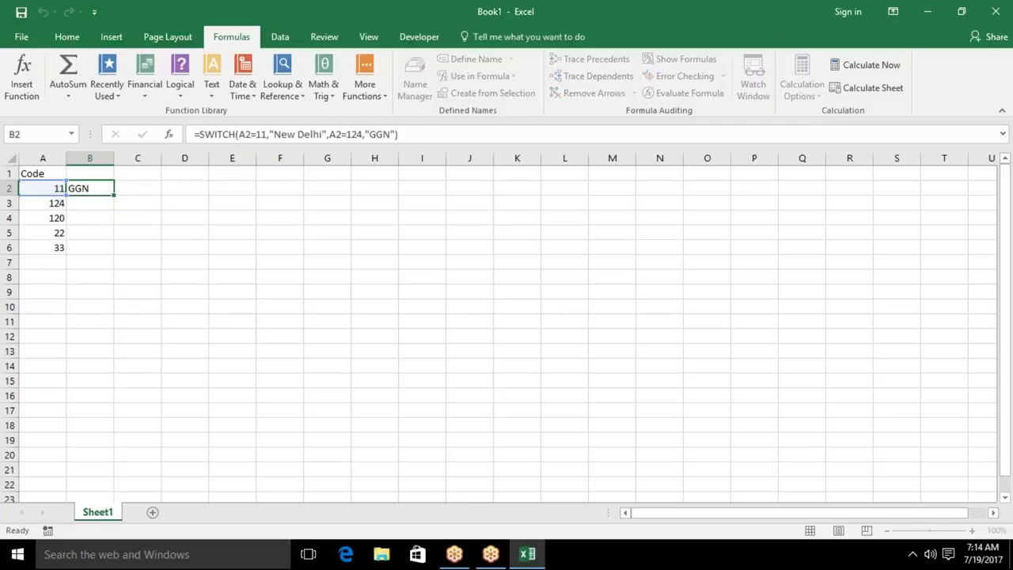
key(Delete)
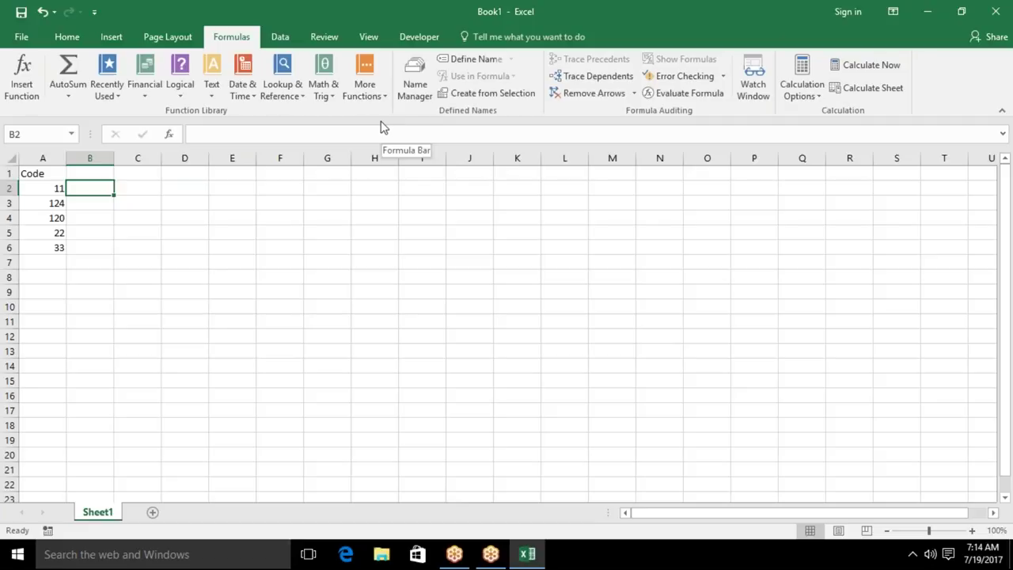
Start a SWITCH formula in B2 and try its online help, returning from the blank page.
text(=swi)
key(Tab)
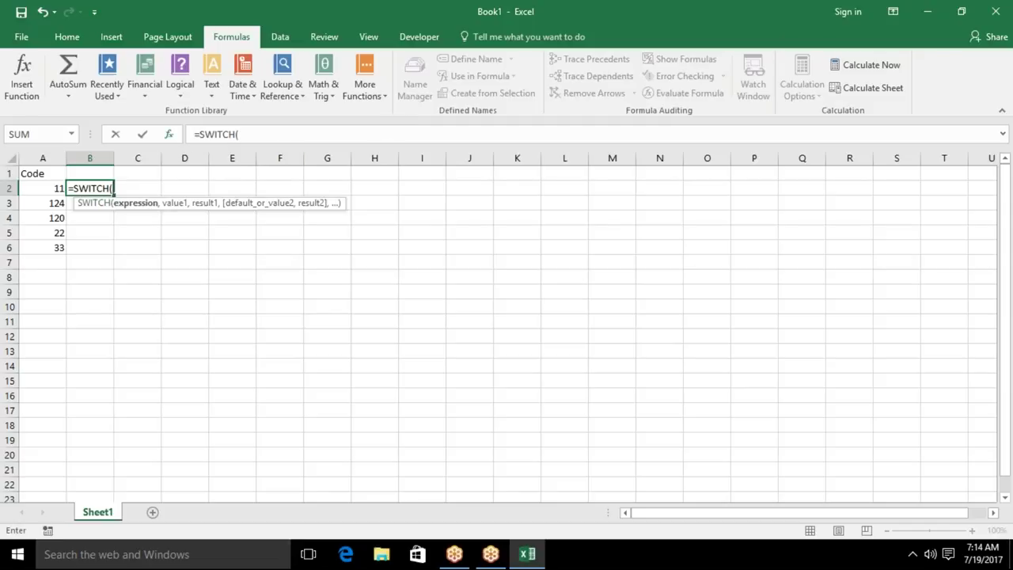
key(ctrl+a)
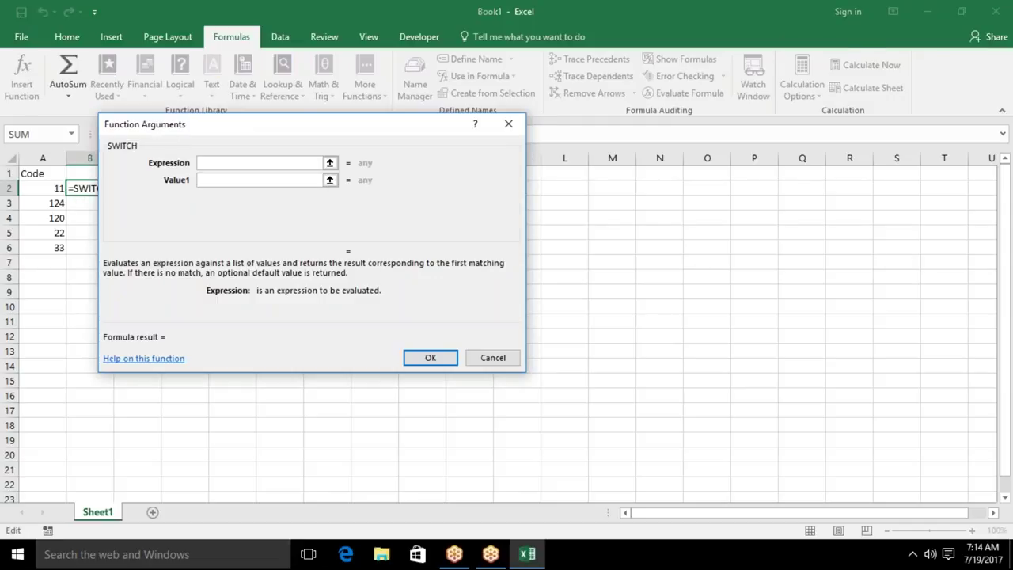
click(153, 363)
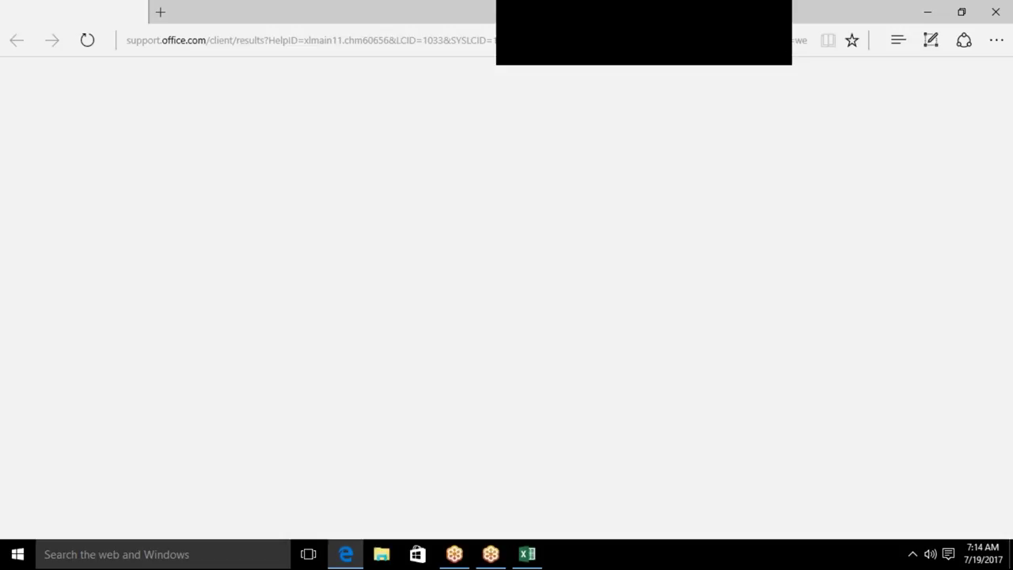
key(alt+Tab)
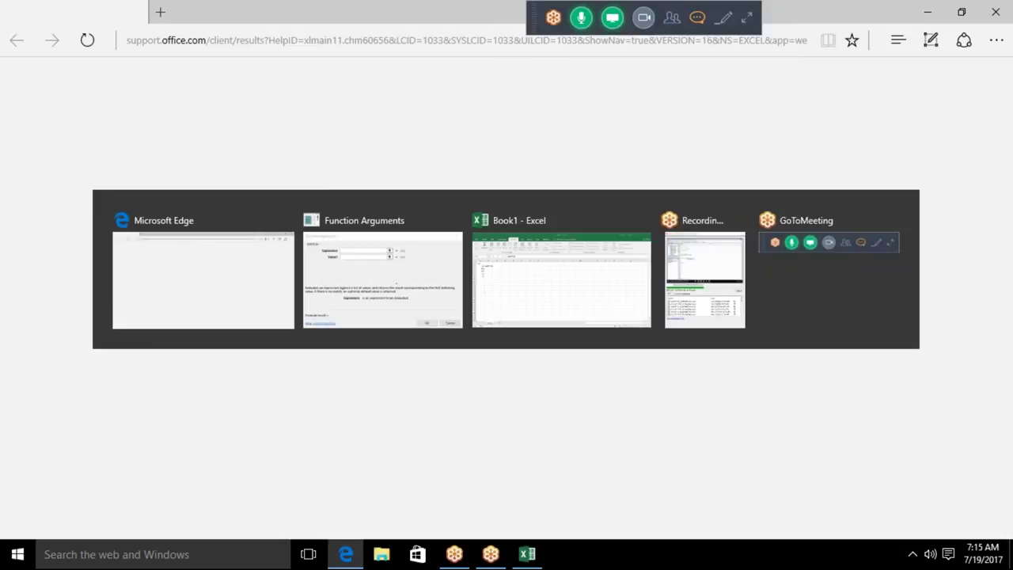
key(alt+Tab)
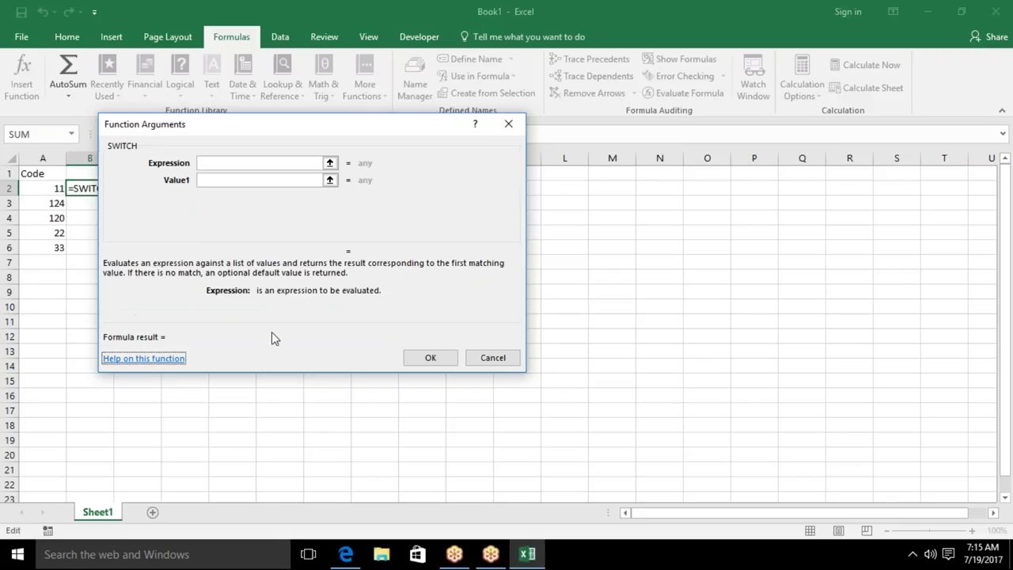
click(507, 359)
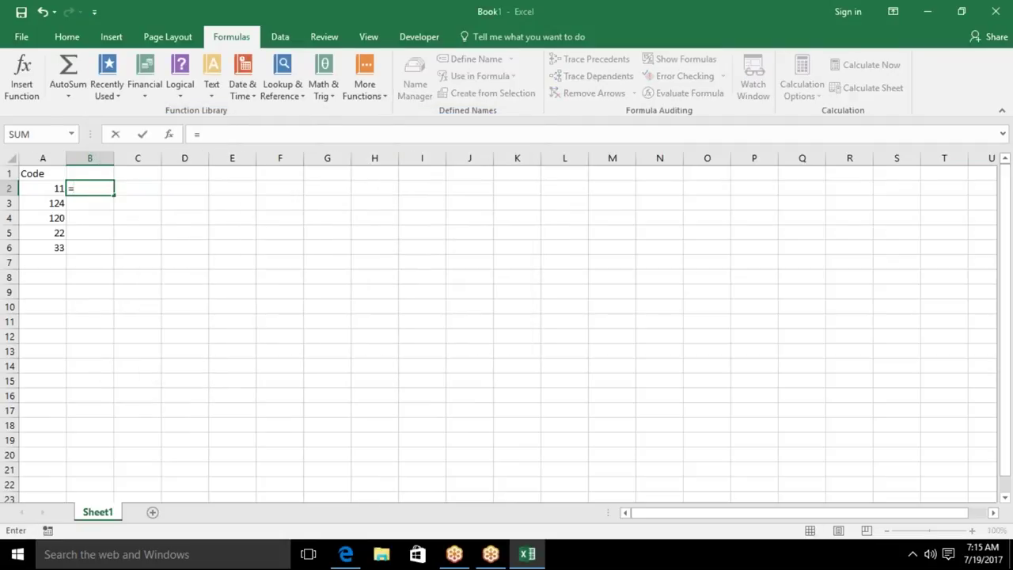
Re-enter SWITCH, drop the A2 reference, and open the SWITCH help link.
text(swit)
key(Tab)
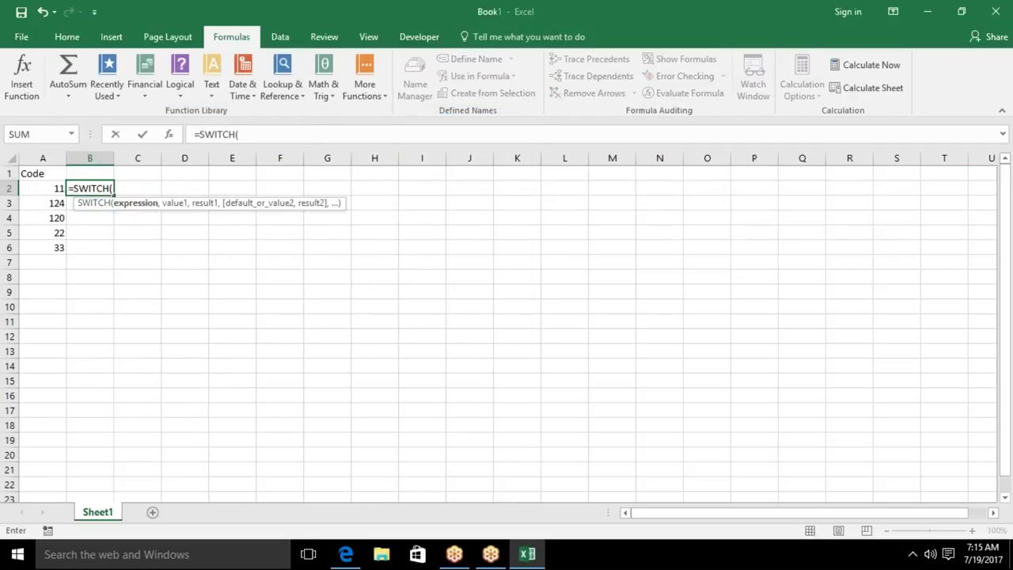
click(43, 188)
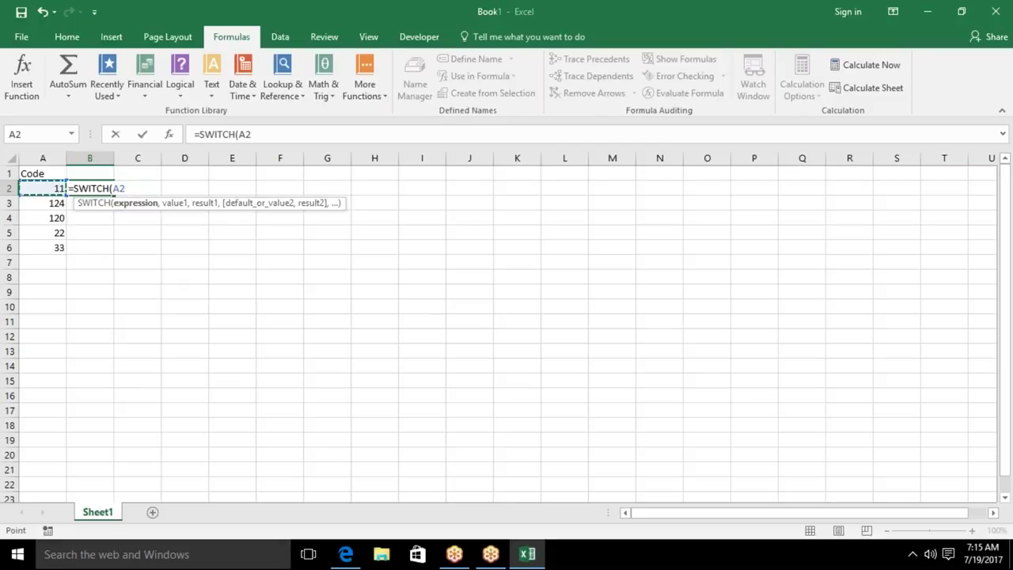
key(BackSpace)
key(BackSpace)
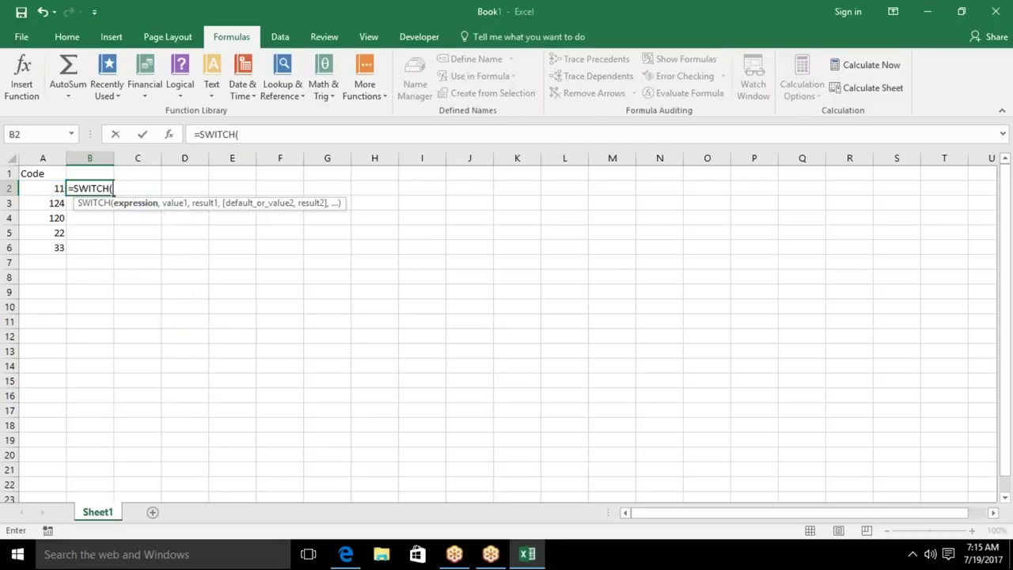
click(93, 203)
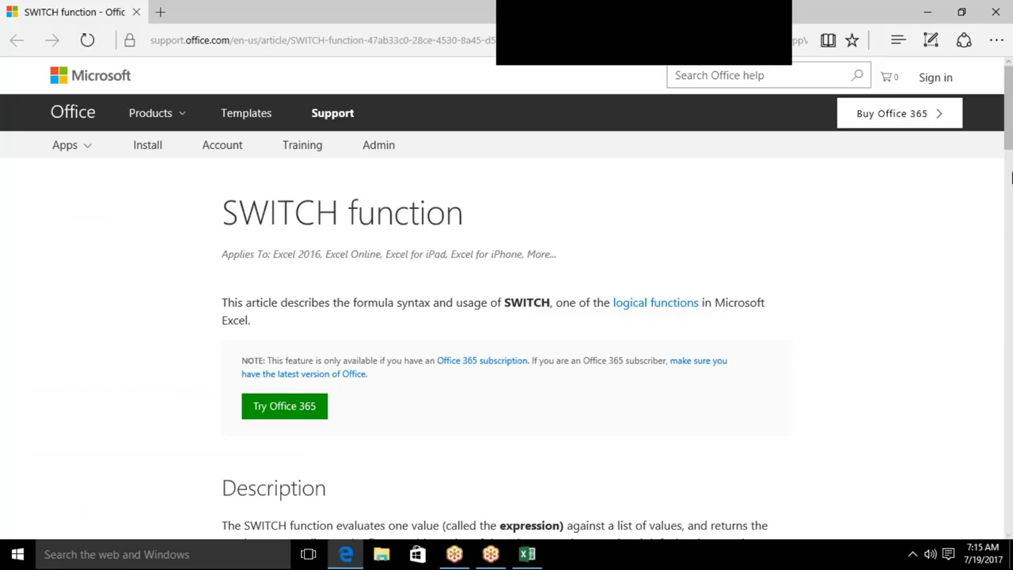
Scroll the SWITCH help article down to its Overview example, then go back to Excel.
drag(1010, 135, 1010, 226)
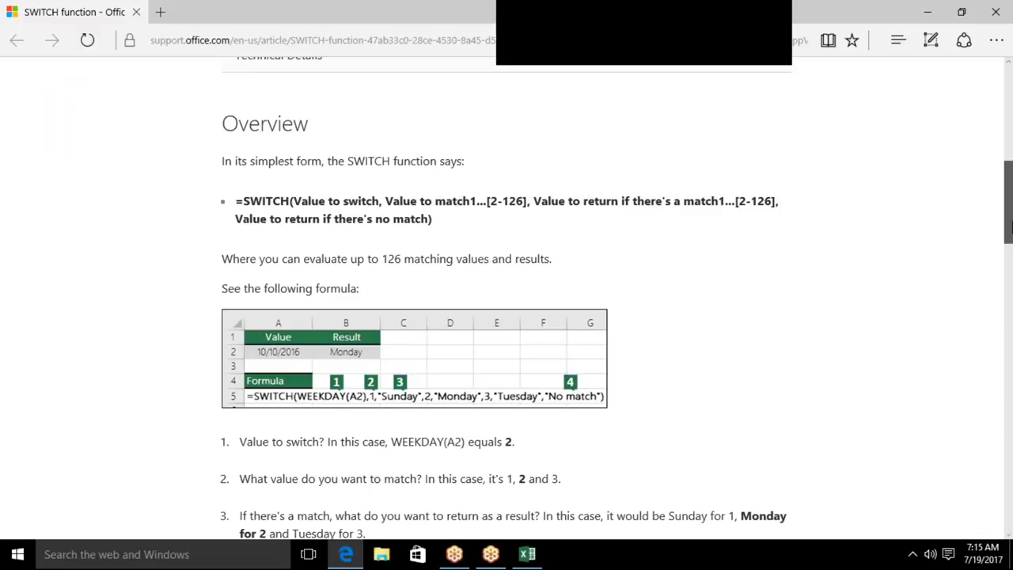
drag(1009, 227, 1010, 239)
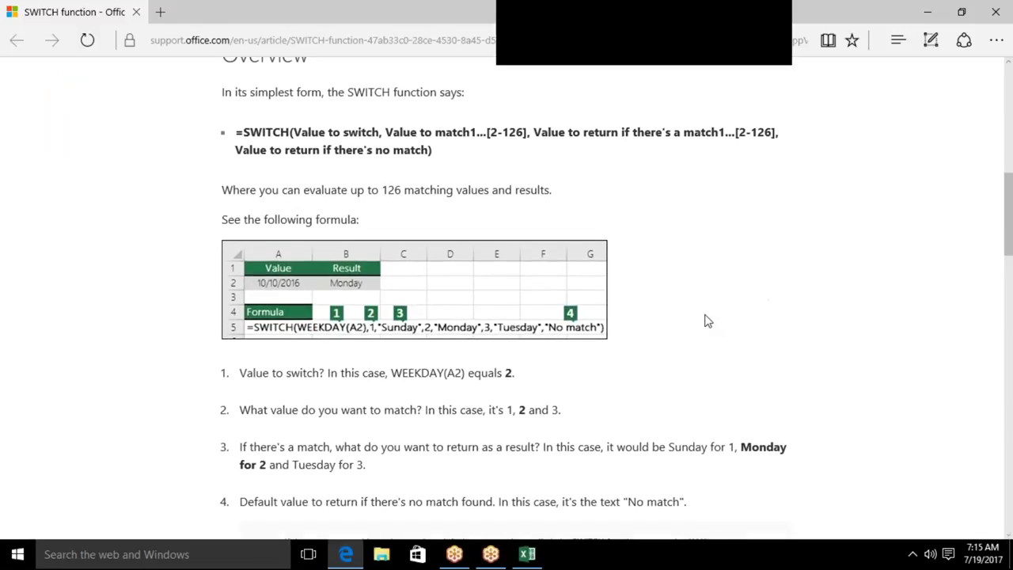
key(alt+Tab)
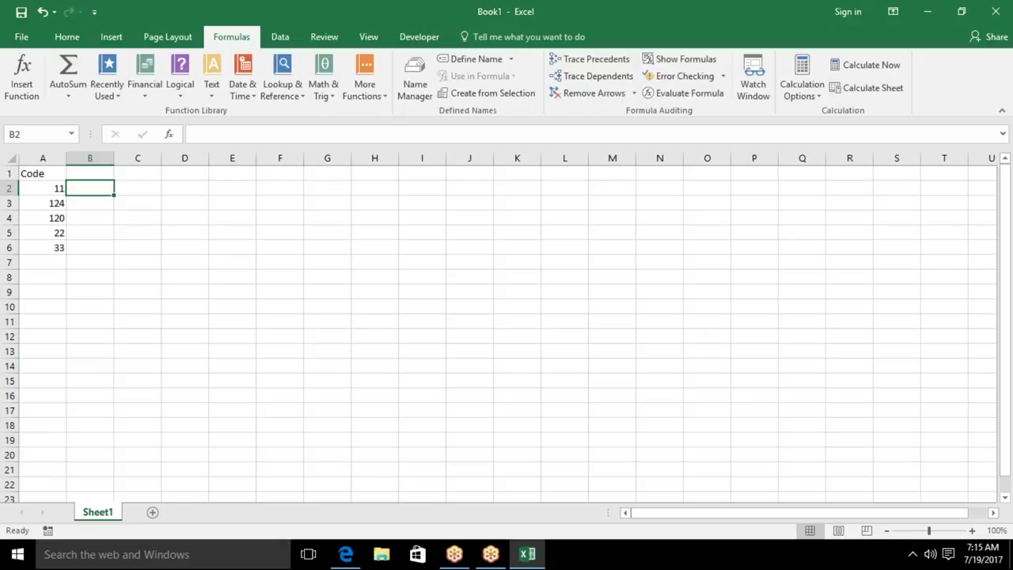
Enter =SWITCH(A2,11,"Delhi",124,"GGN",120,"Noida") in B2, showing Delhi for code 11.
text(=swi)
key(Tab)
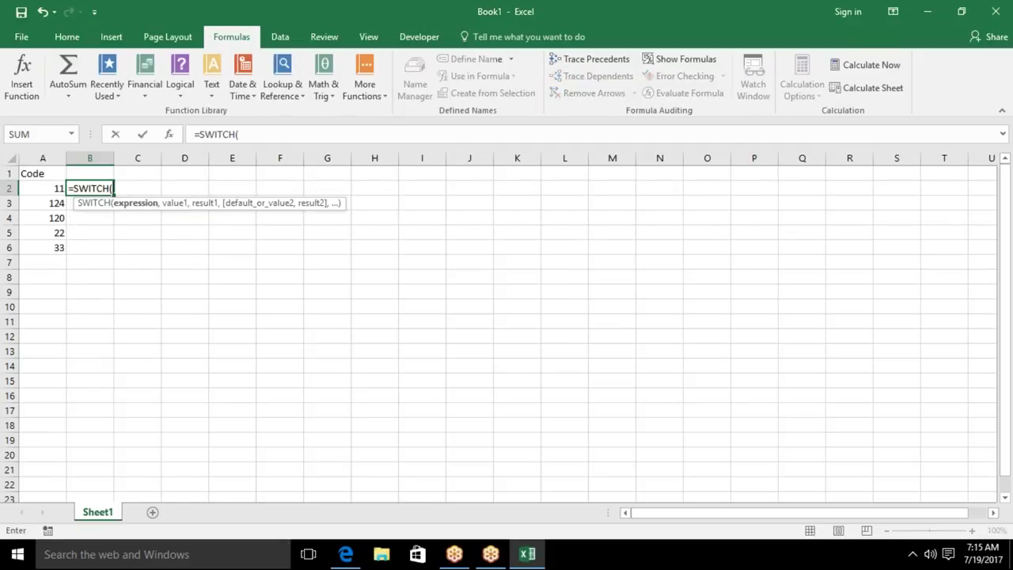
click(42, 188)
text(,11,"DE)
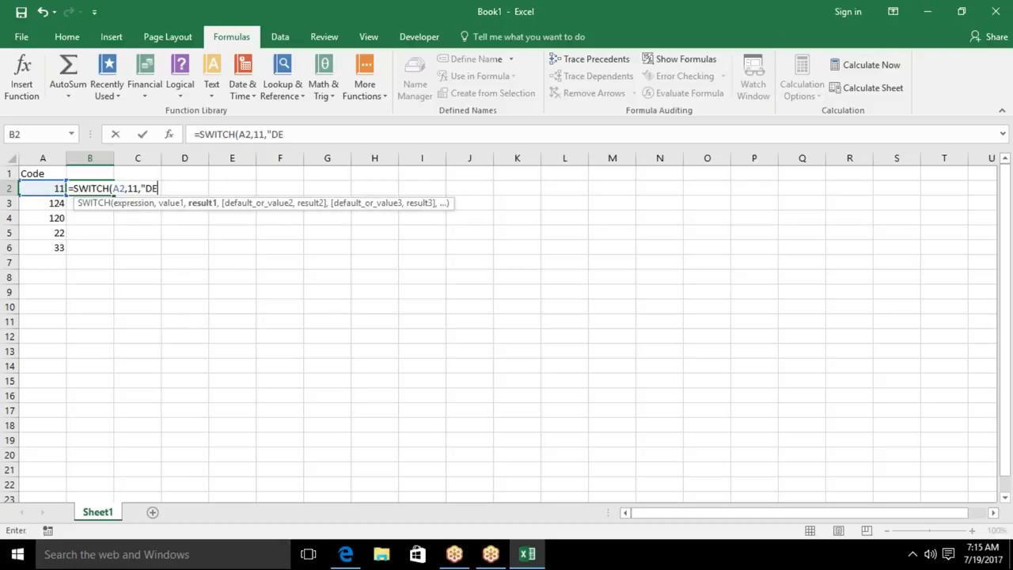
key(BackSpace)
text(elhi",)
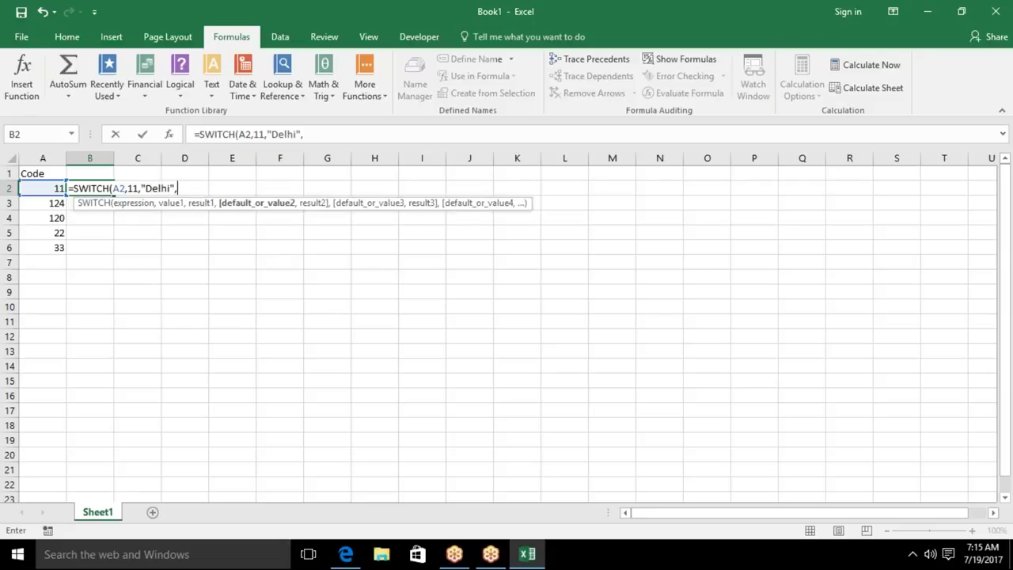
text(124,"GGN")
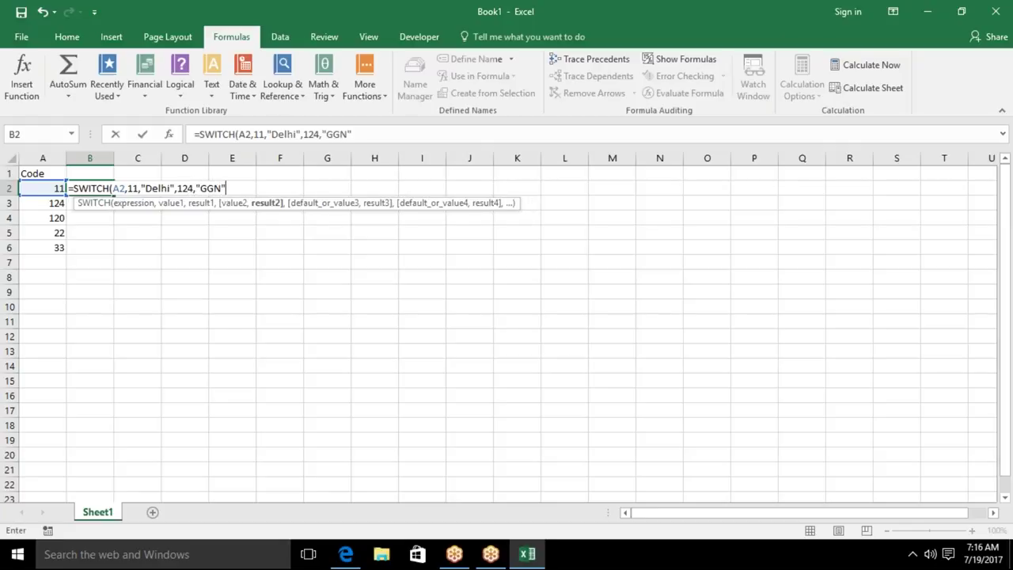
text(,)
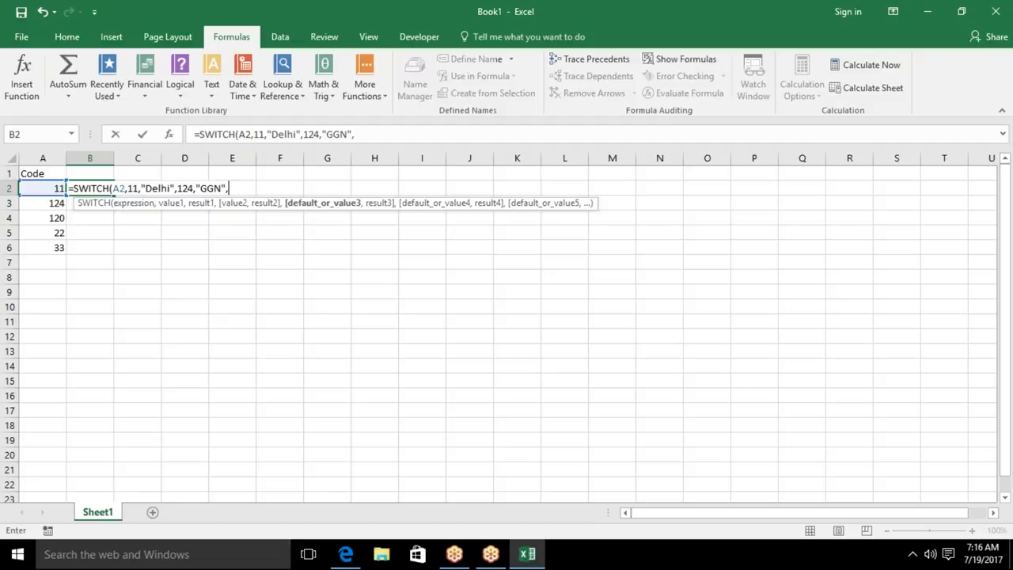
text(A2)
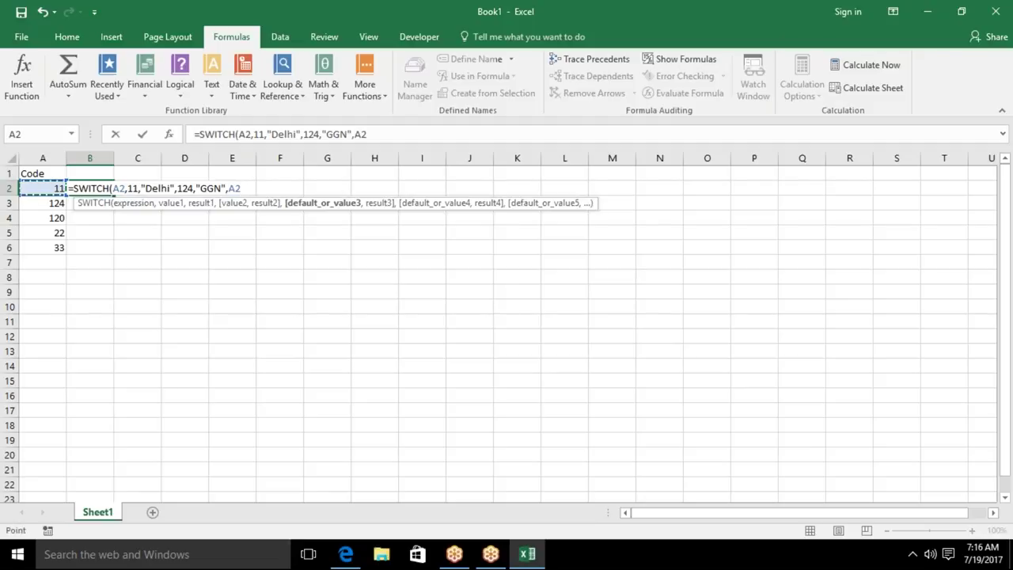
key(BackSpace)
key(BackSpace)
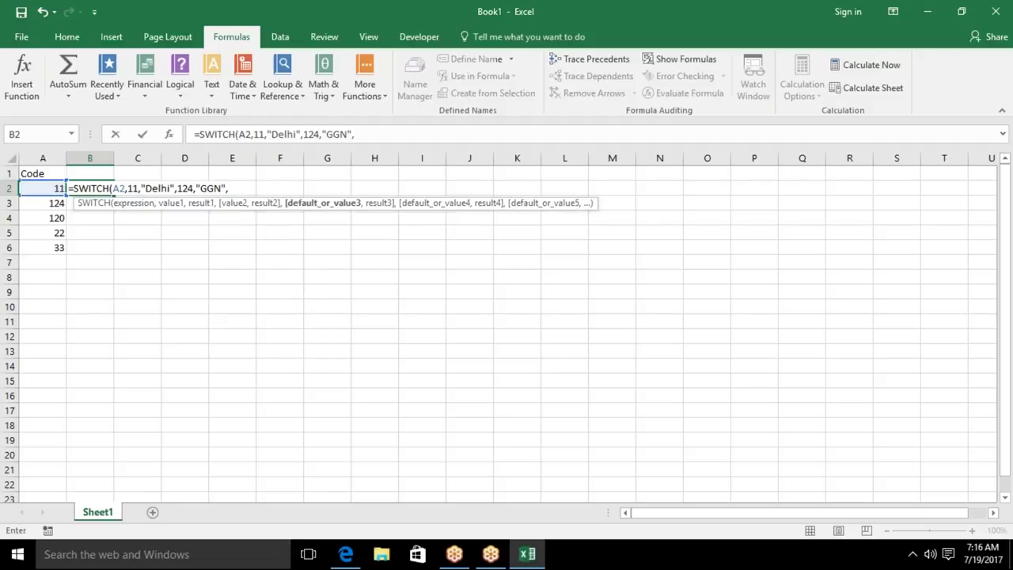
text(120,"No)
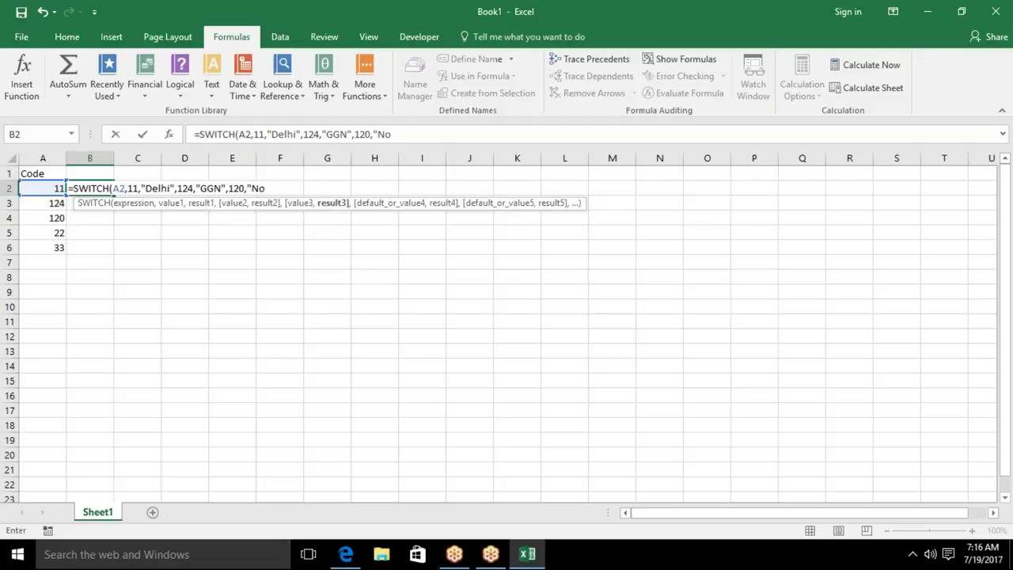
text(ida")
key(Return)
click(90, 187)
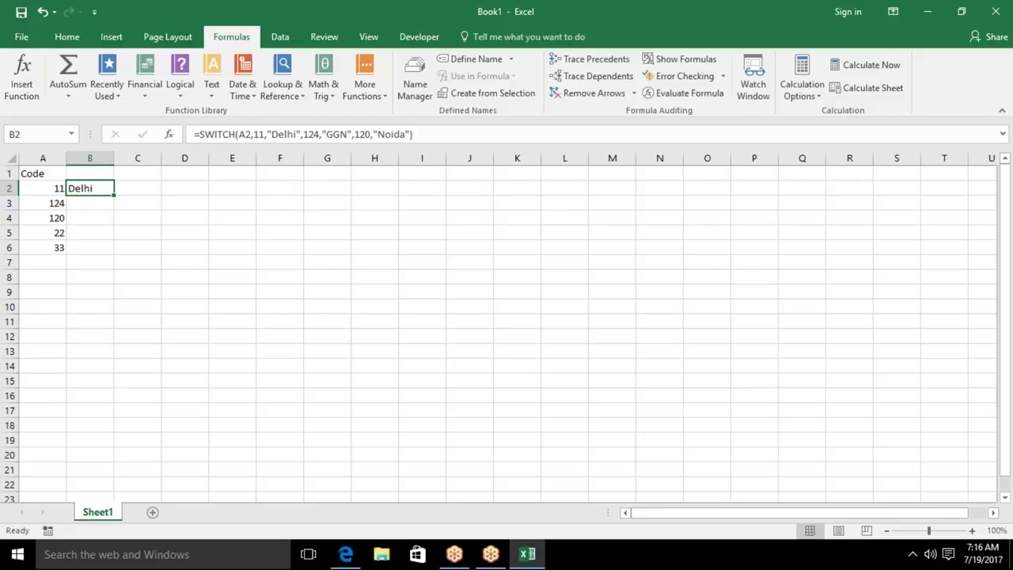
Fill the SWITCH formula from B2 down to B4 and review B2's formula.
drag(108, 198, 114, 221)
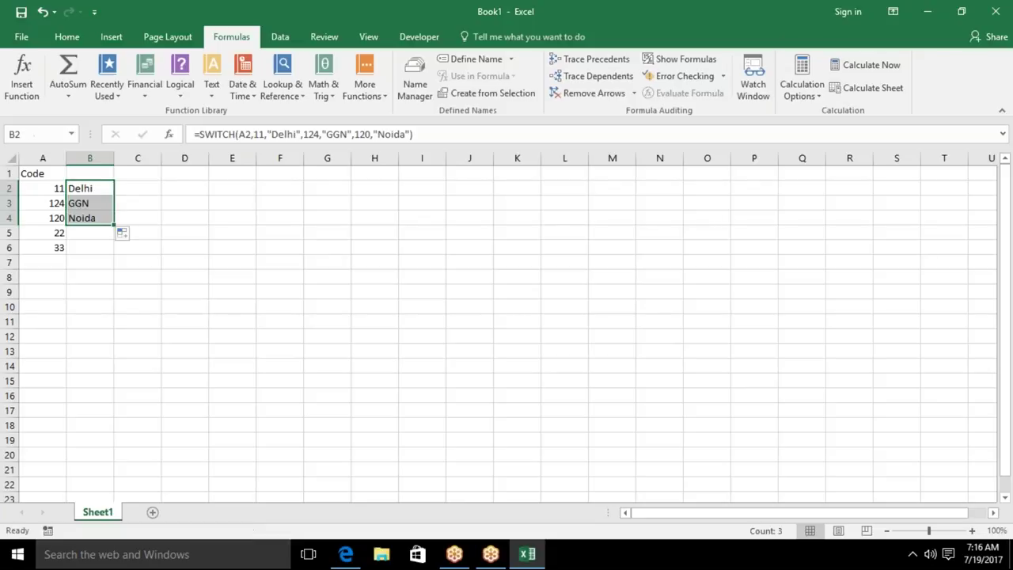
click(92, 219)
double_click(102, 184)
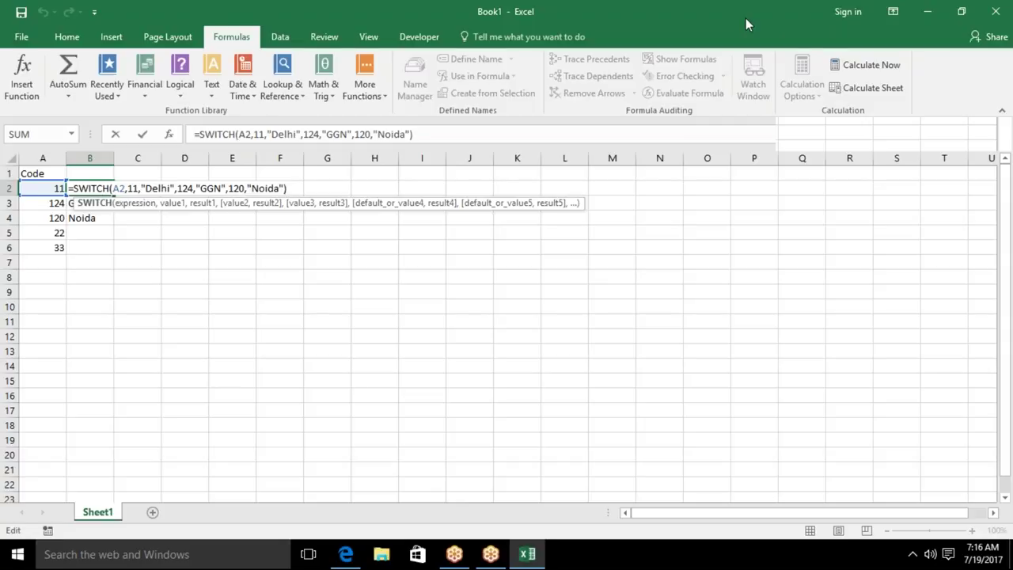
key(ctrl+Return)
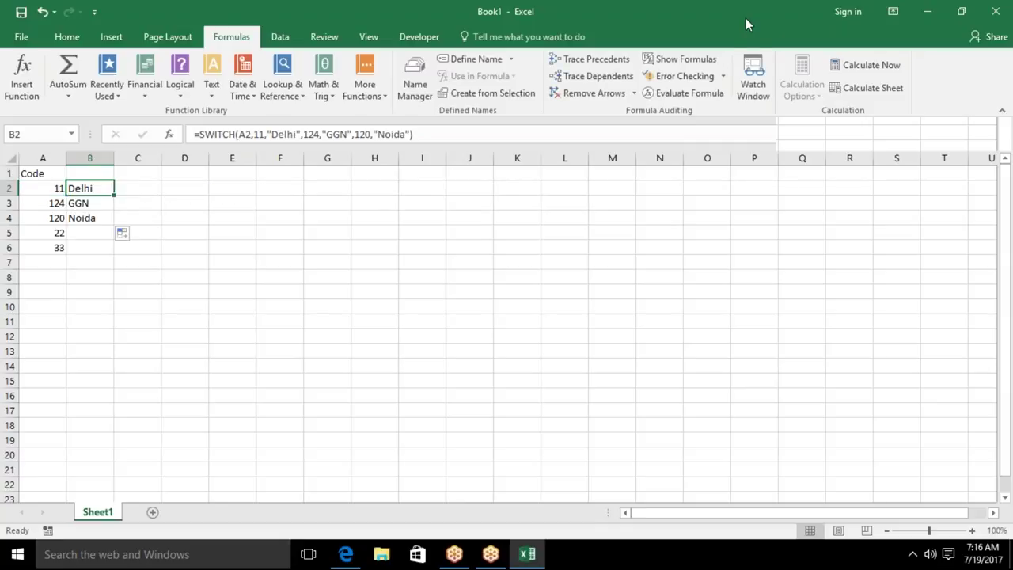
Glance at the Logical functions list, then insert a new blank Sheet2.
click(177, 88)
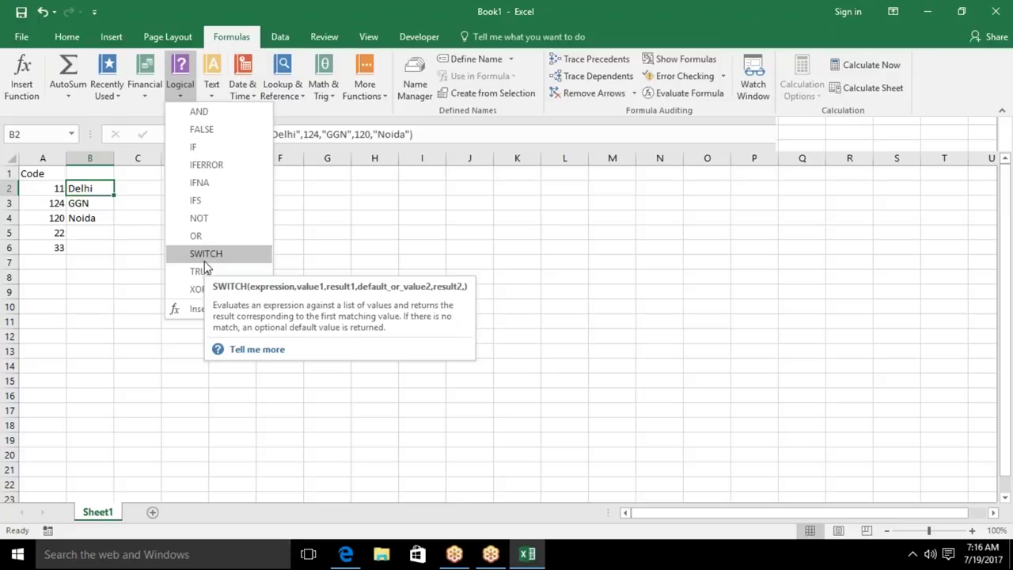
key(Escape)
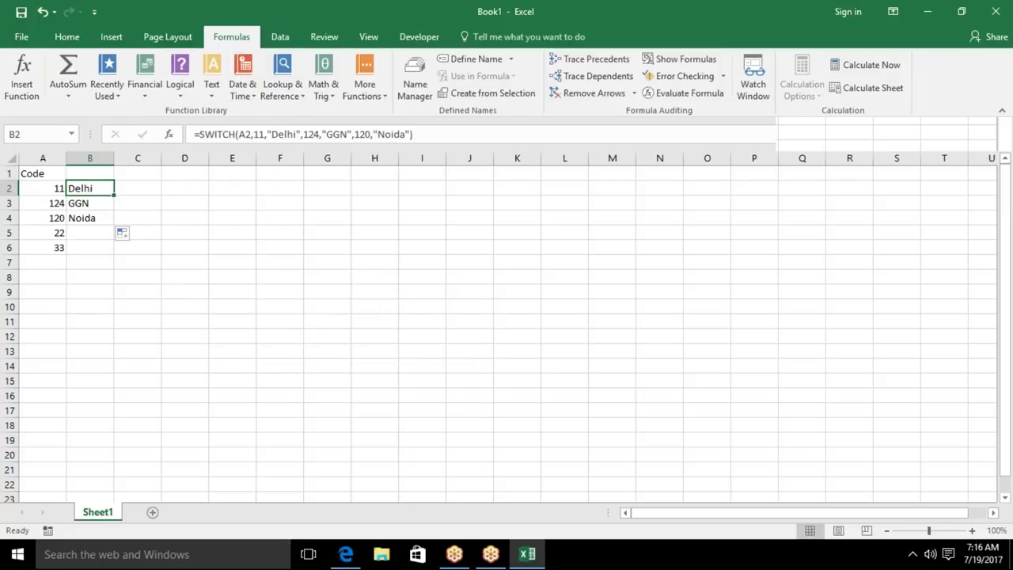
click(153, 512)
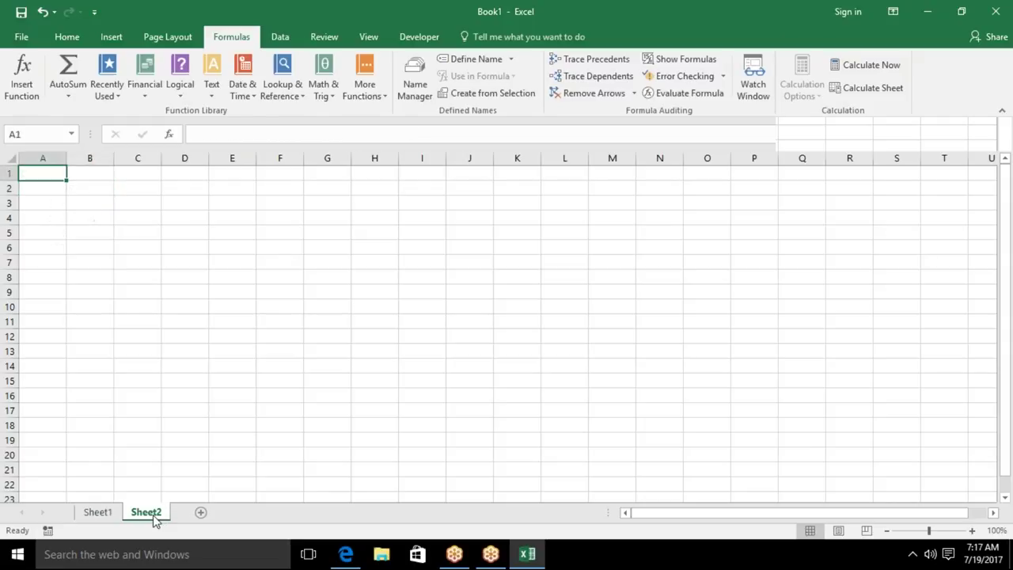
click(211, 79)
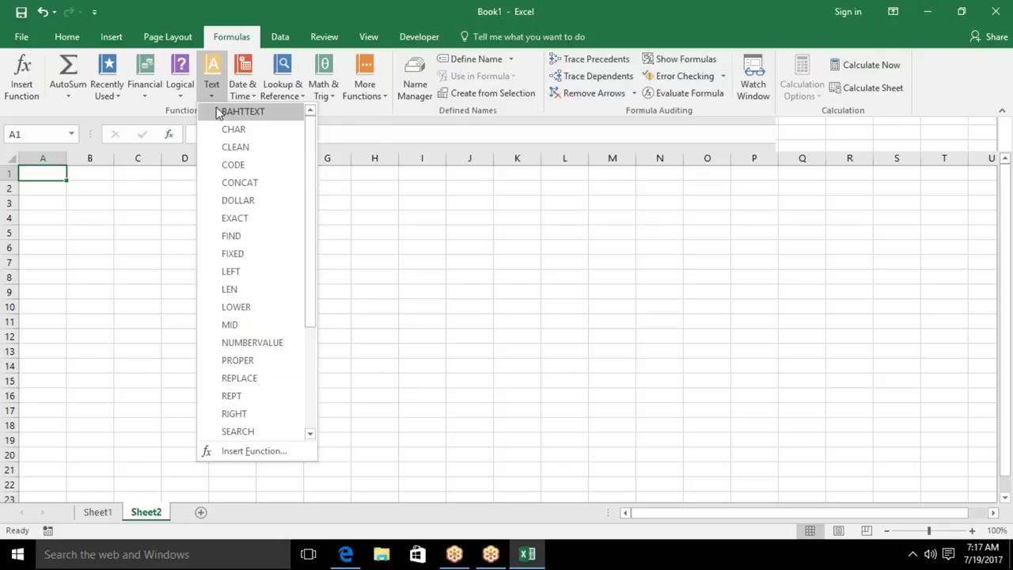
click(218, 112)
text(120)
key(Return)
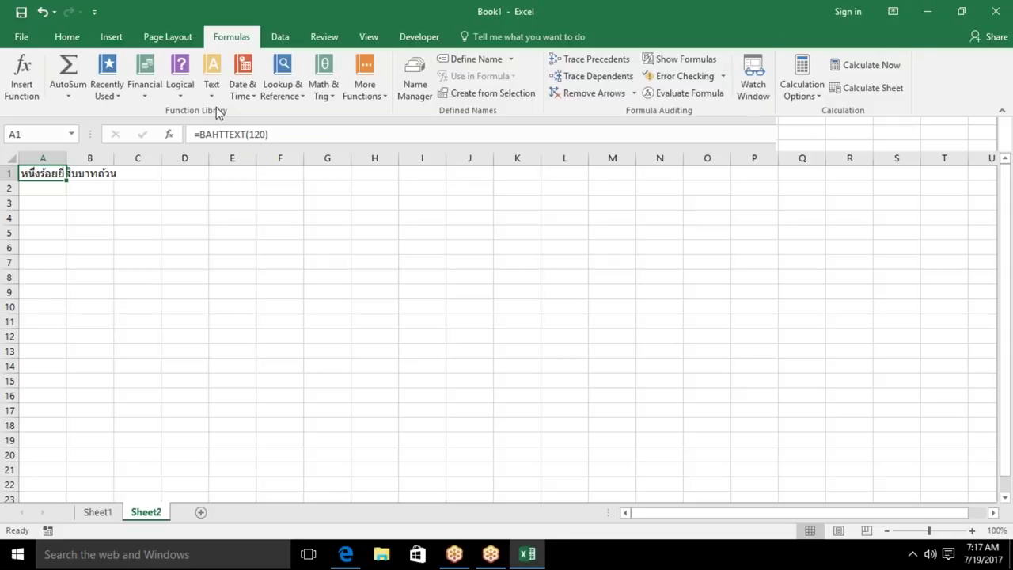
key(Delete)
click(217, 81)
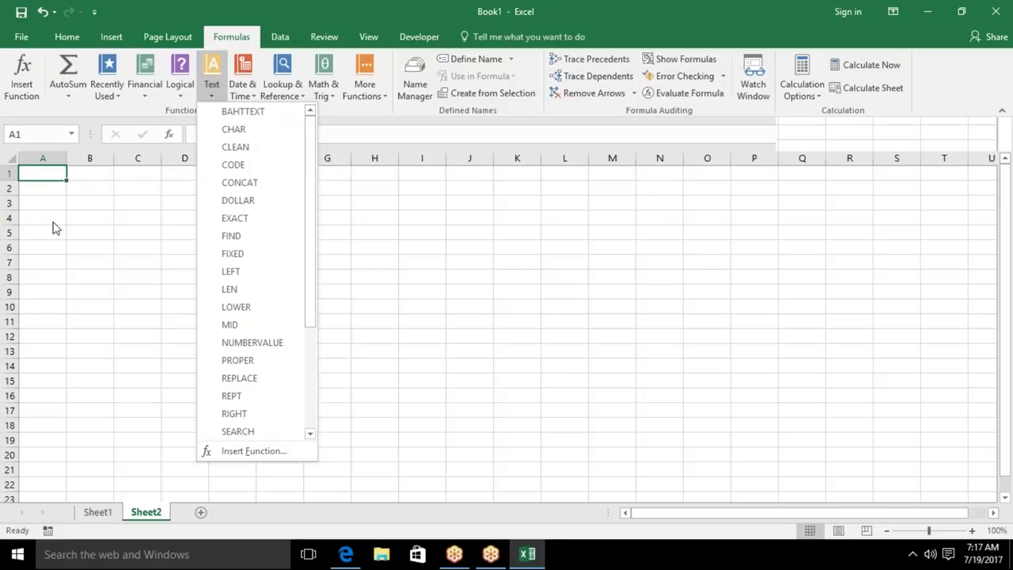
click(90, 208)
click(124, 187)
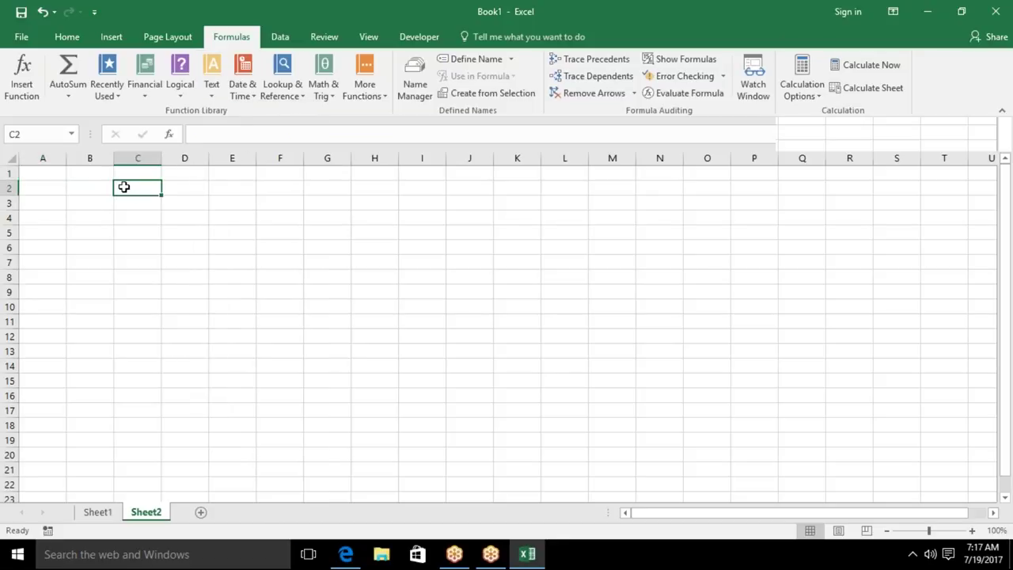
Enter the letter A in C2 and =CODE(C2) in D2, returning 65.
text(A)
key(Tab)
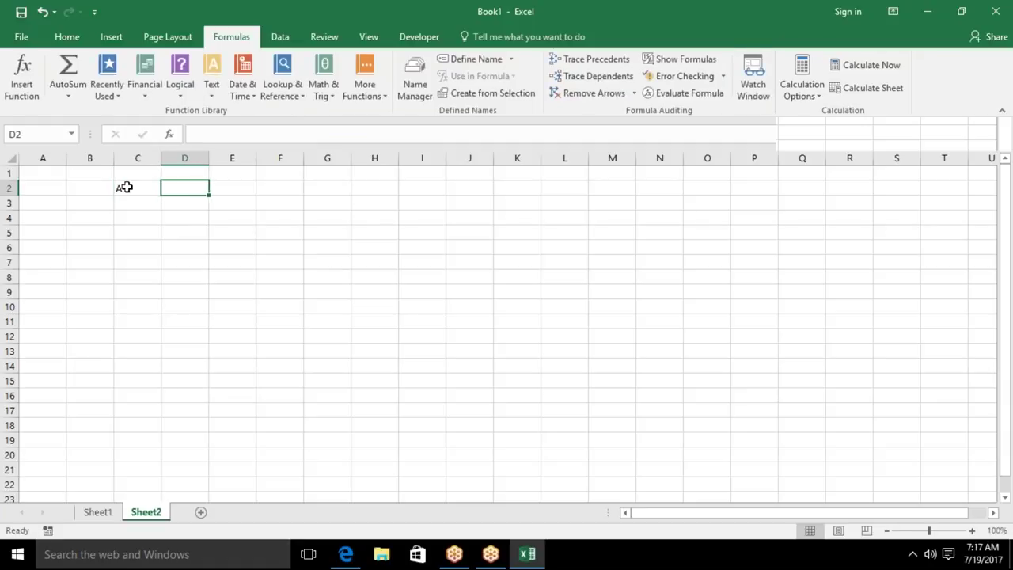
click(127, 189)
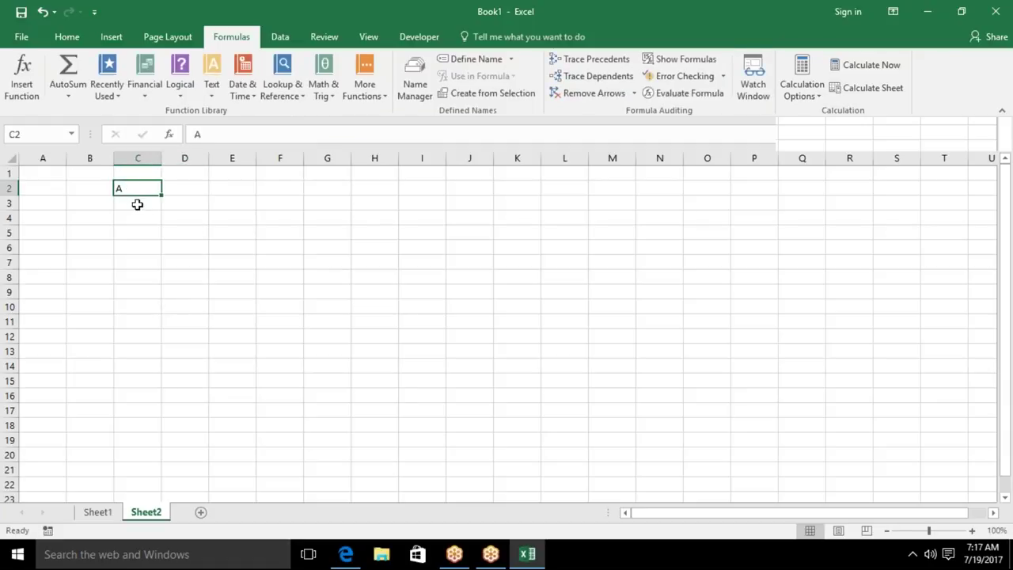
key(Tab)
text(=)
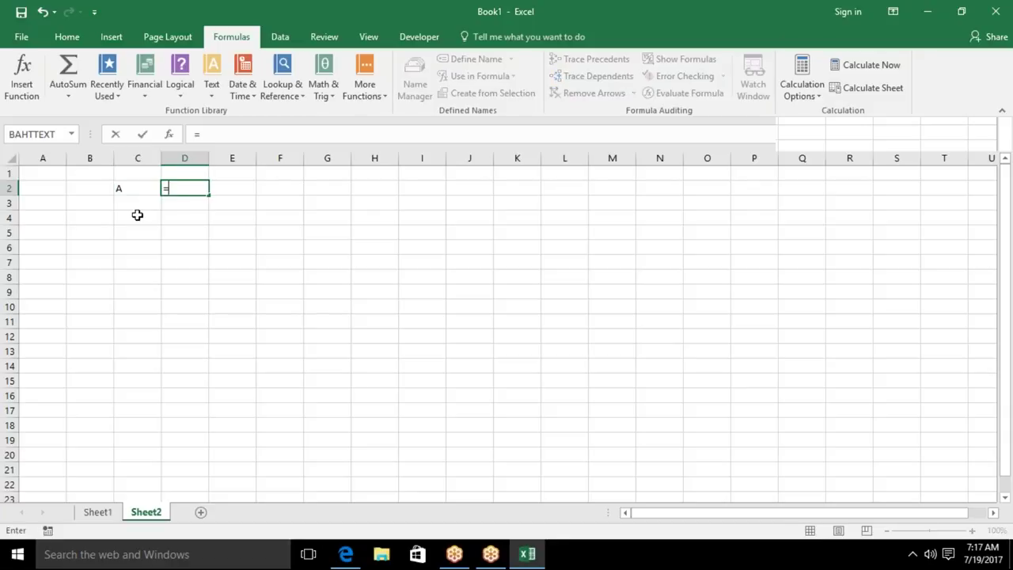
text(cod)
key(Tab)
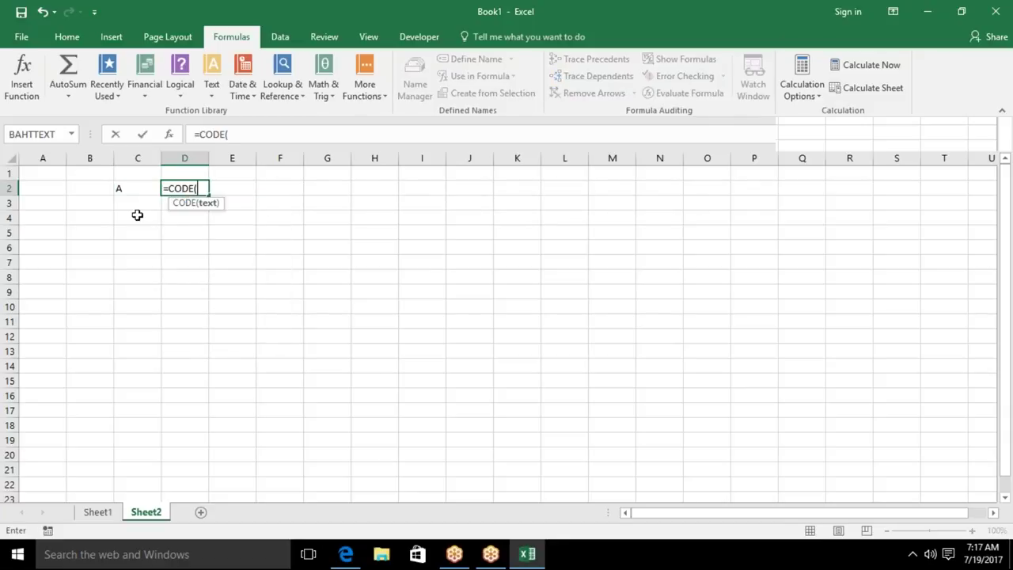
key(Left)
key(Return)
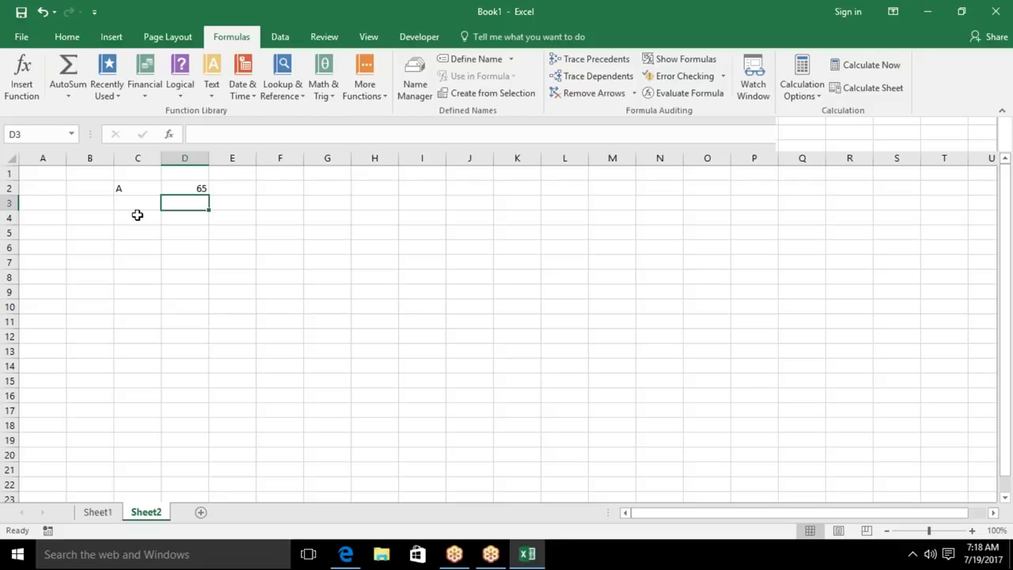
Add =CHAR(D2) in E2 to return A, then compare the C2, D2 and E2 formulas.
key(Up)
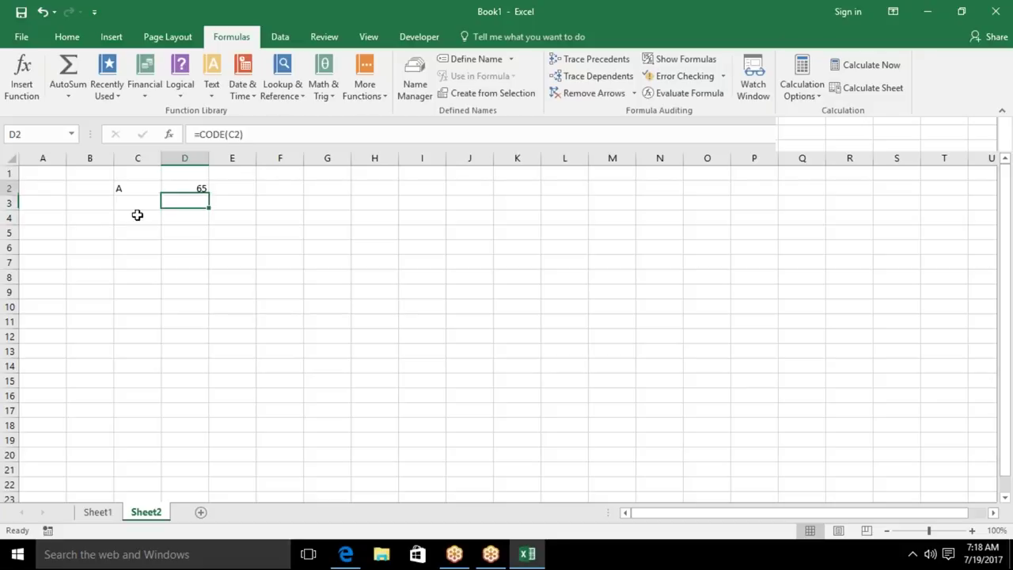
key(Right)
text(=ch)
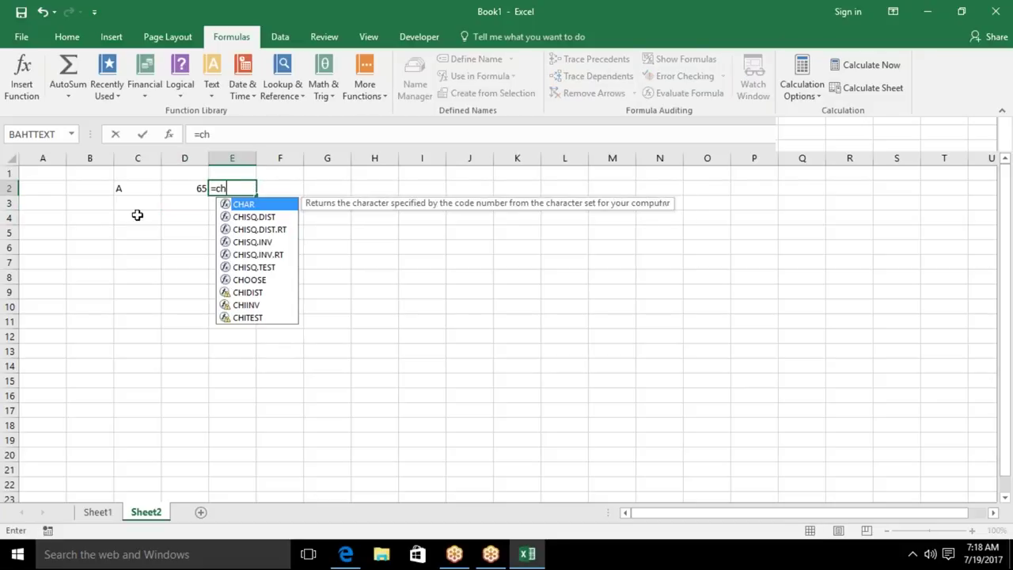
key(Tab)
key(Left)
text())
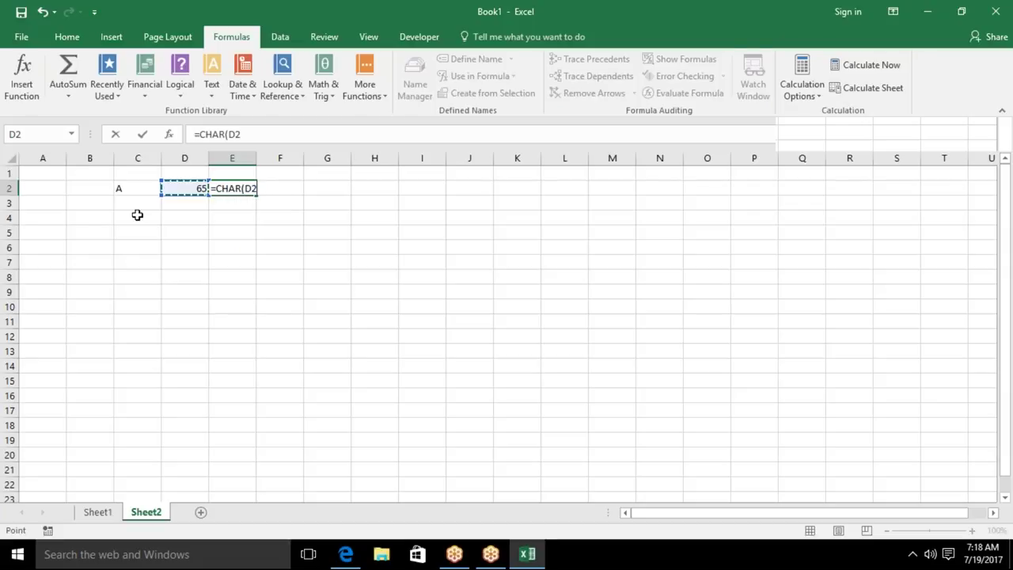
key(Return)
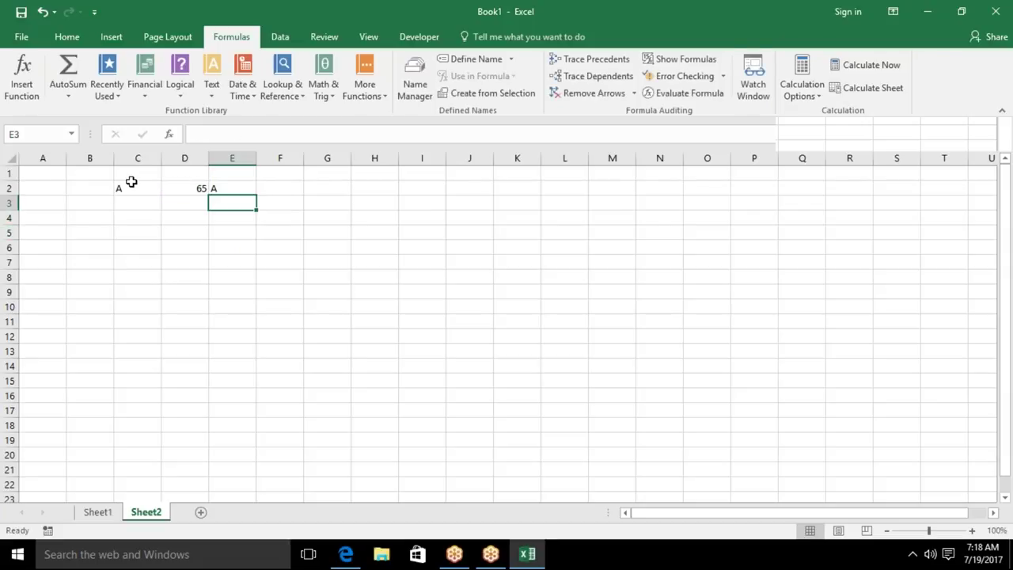
click(131, 183)
click(199, 185)
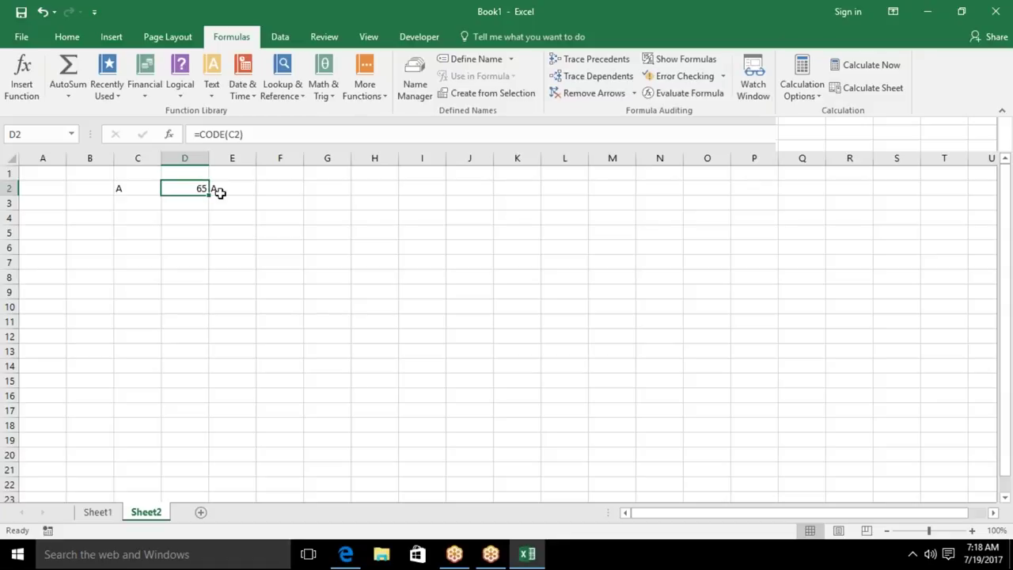
click(225, 192)
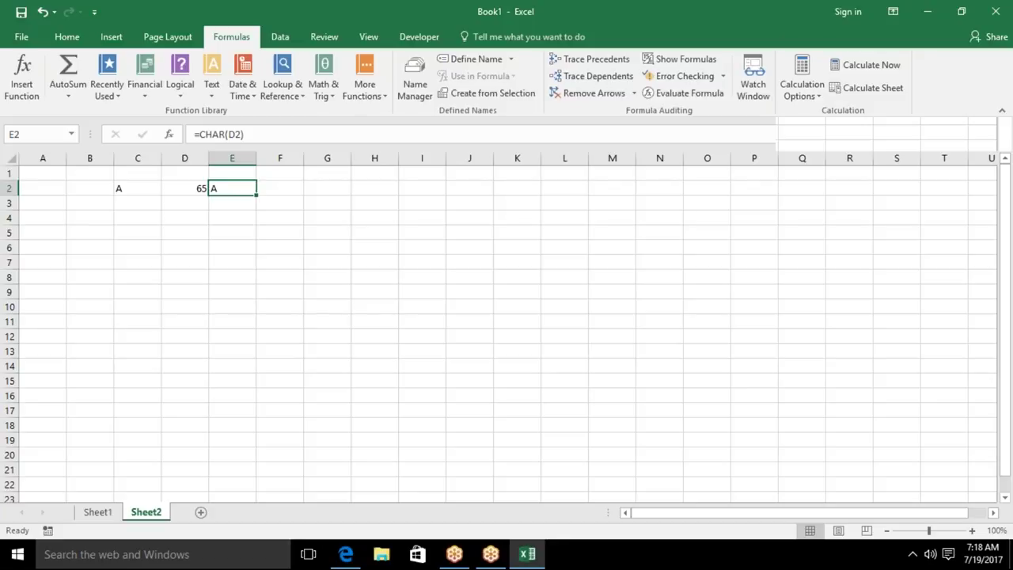
click(100, 245)
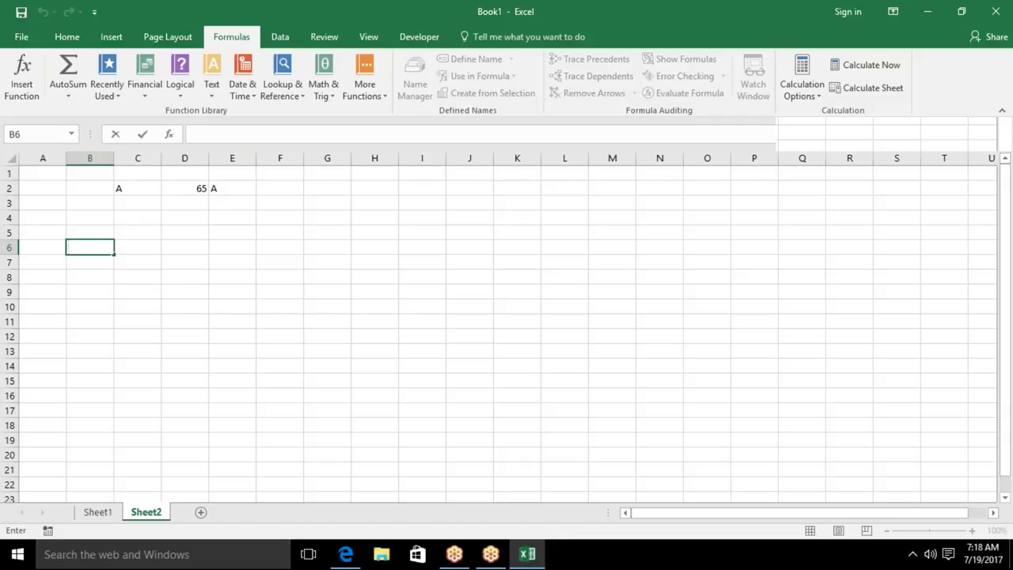
Enter a first name with a leading space in B6 and the extra-spaced full name in B7, then autofit column B.
text(S)
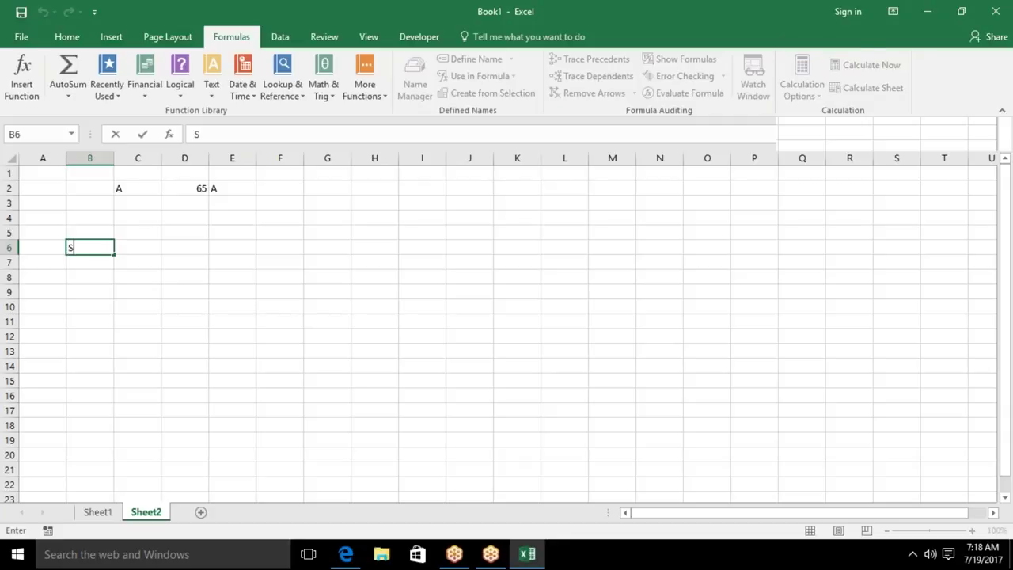
text(ujeet)
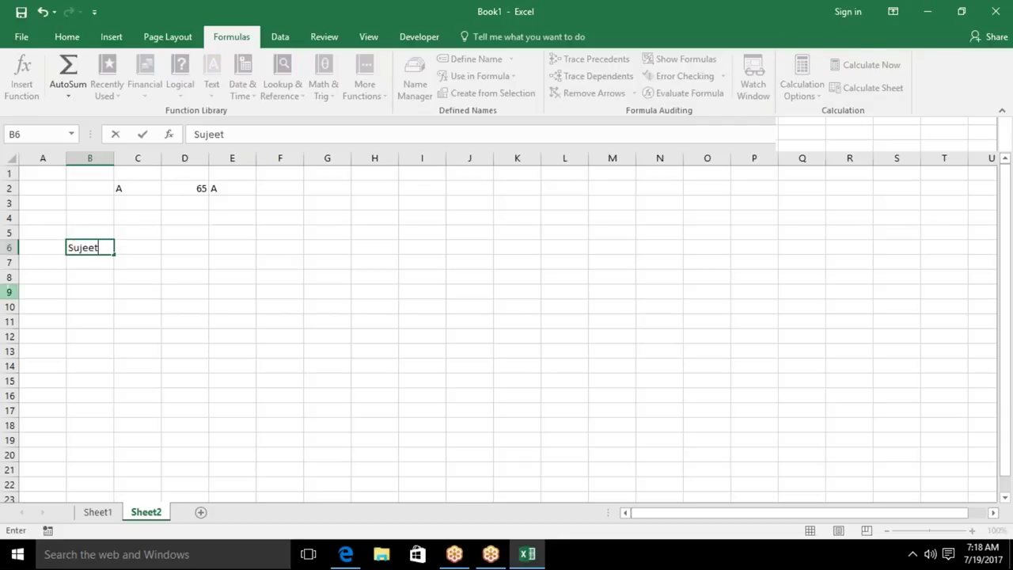
key(Return)
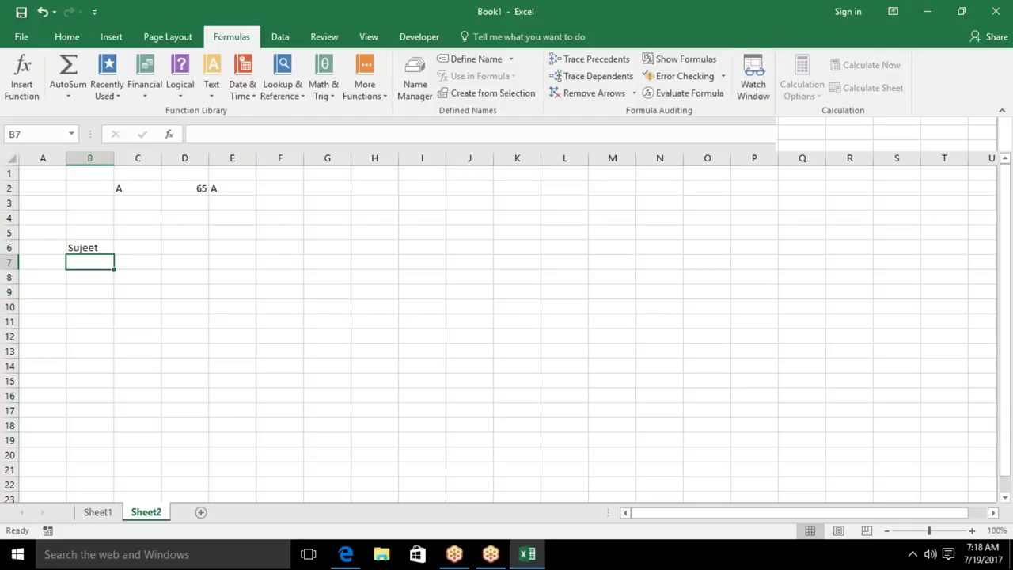
text(Sujeet)
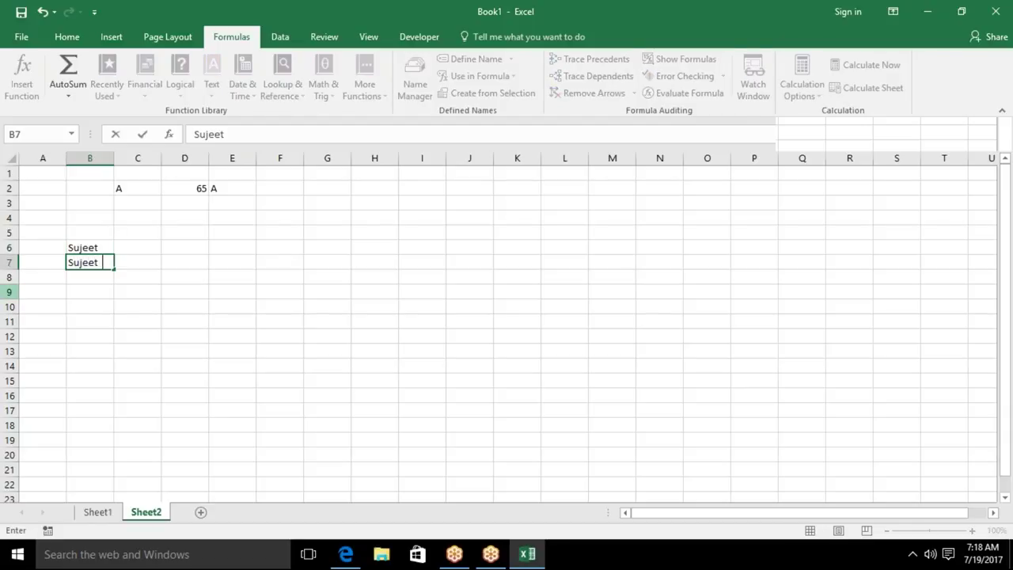
text(Kumar)
key(Return)
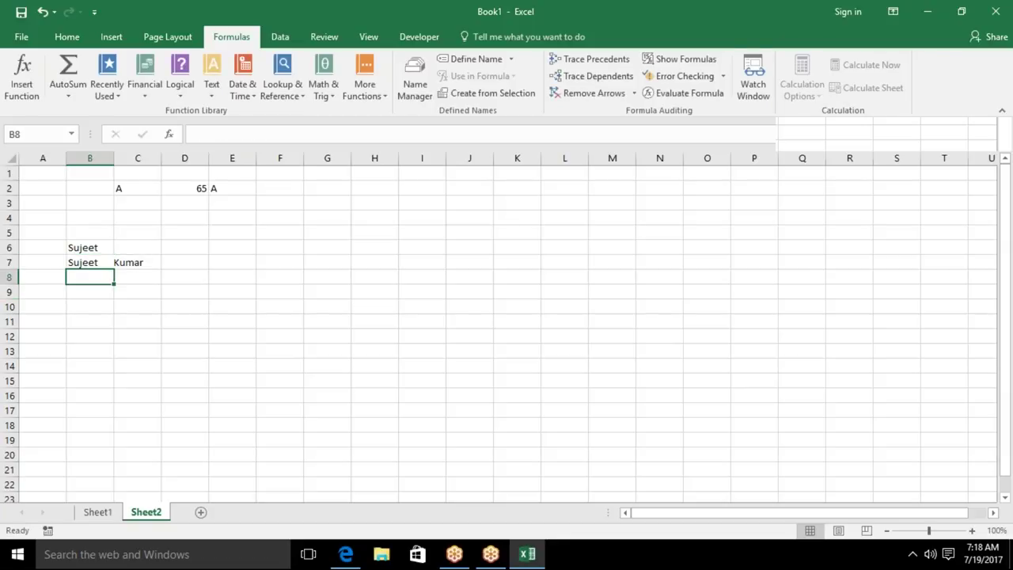
double_click(117, 163)
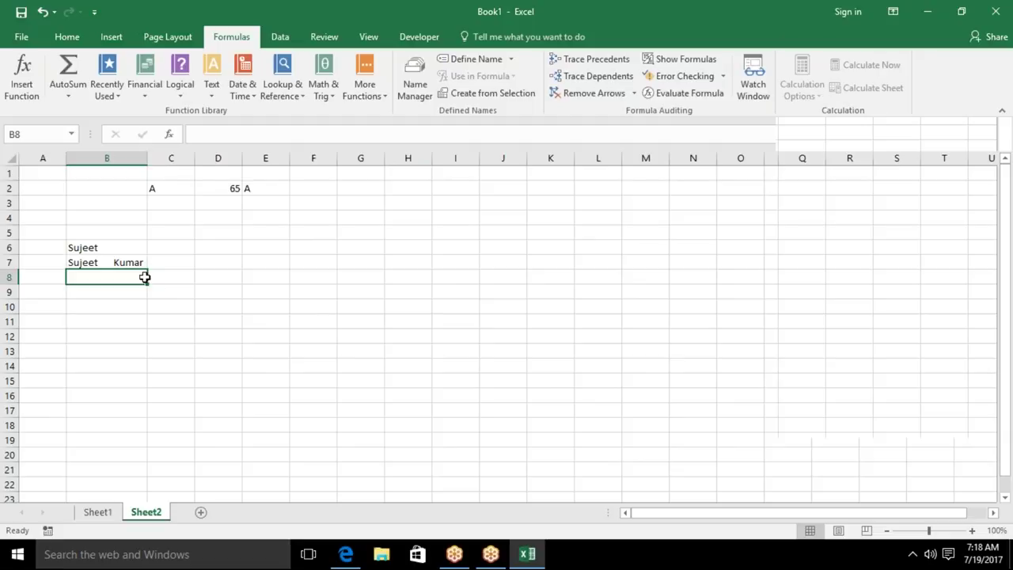
Enter =TRIM(B6) in C6, fill it down to C7, and autofit column C.
click(167, 246)
text(=)
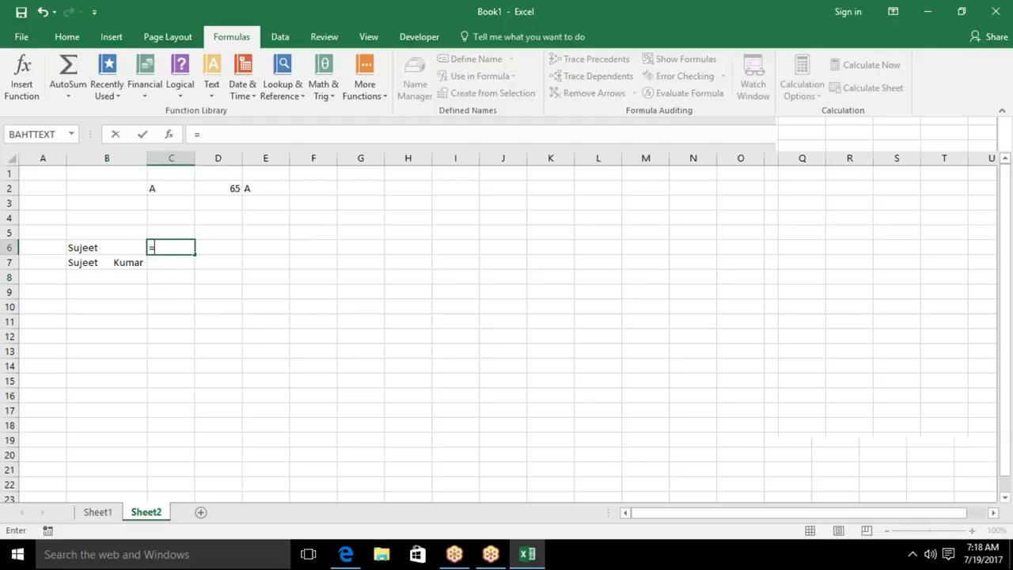
text(t)
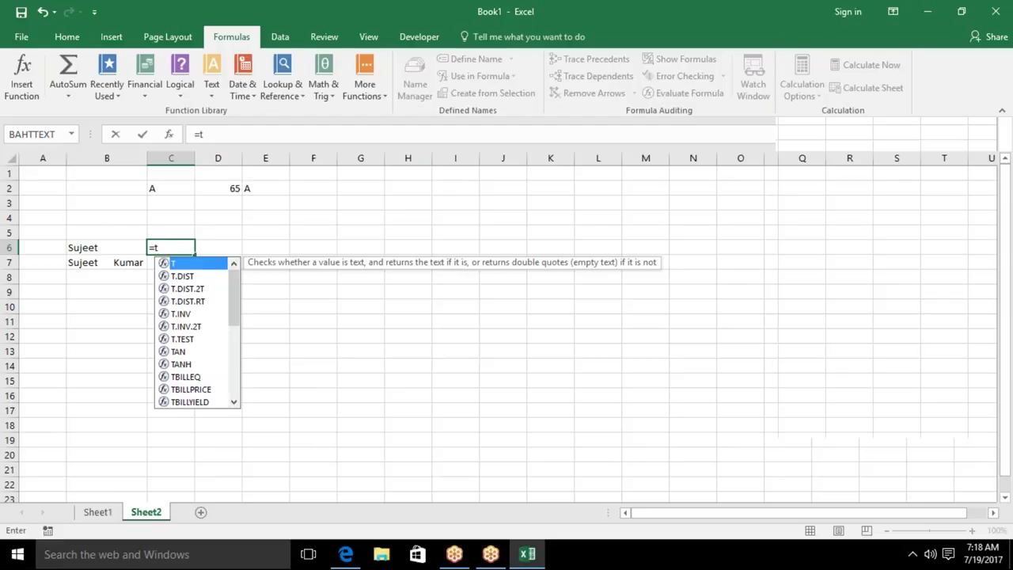
text(ri)
key(Tab)
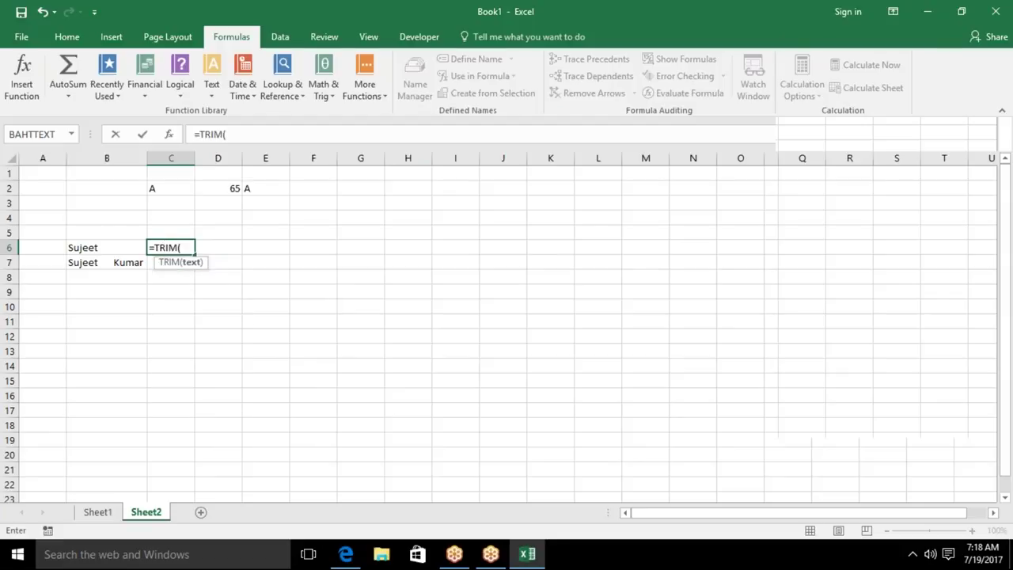
click(83, 247)
key(Return)
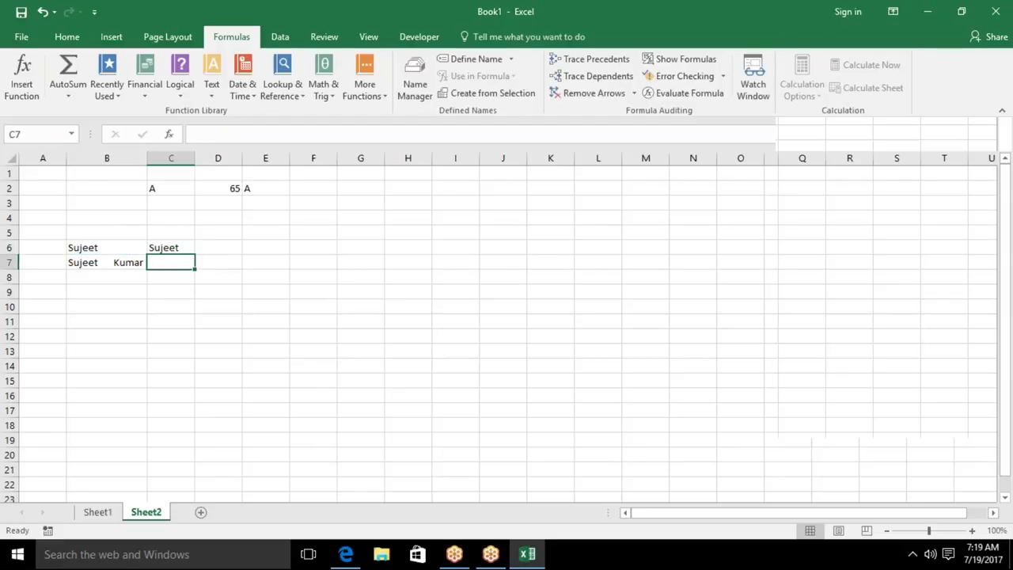
key(ctrl+d)
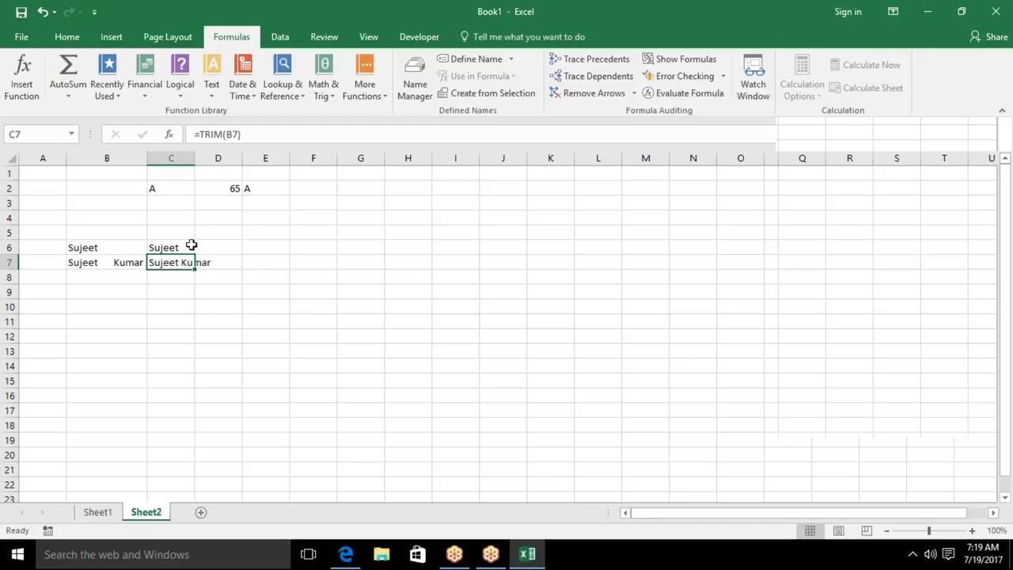
double_click(194, 159)
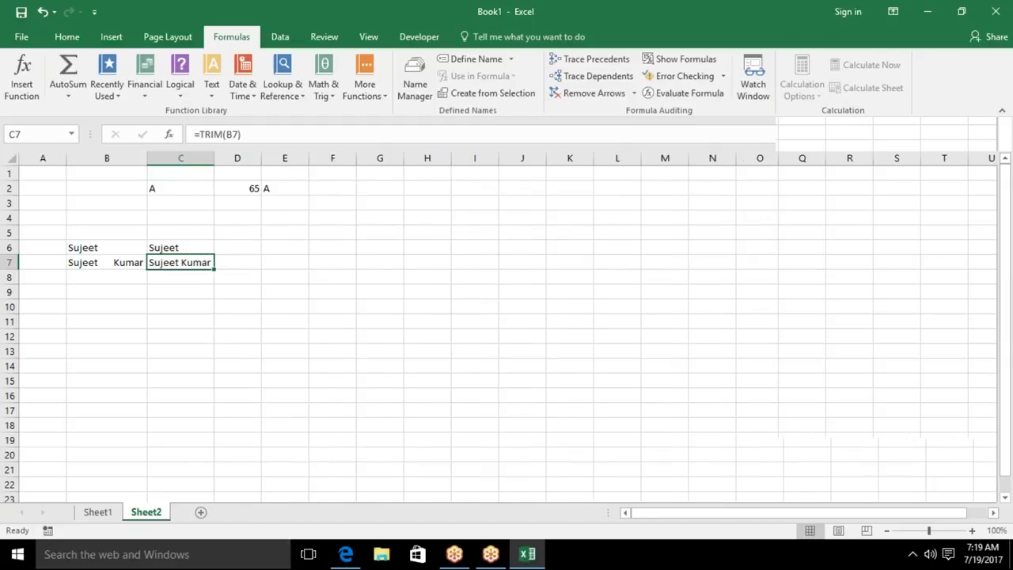
click(232, 247)
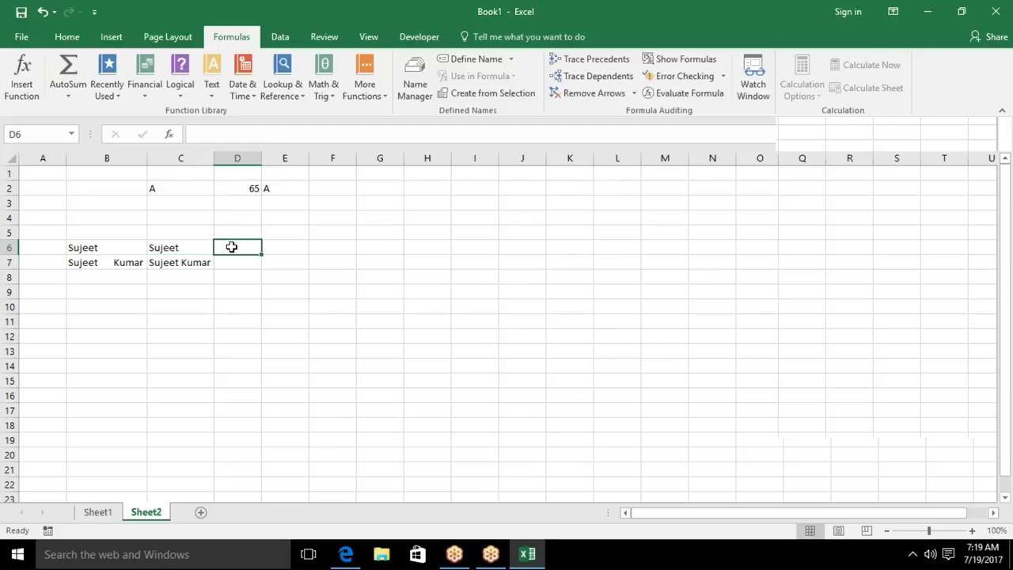
Enter =LEN(C6) in D6 and fill it down to D7, giving 6 and 12.
text(=len()
click(174, 248)
key(Return)
click(243, 248)
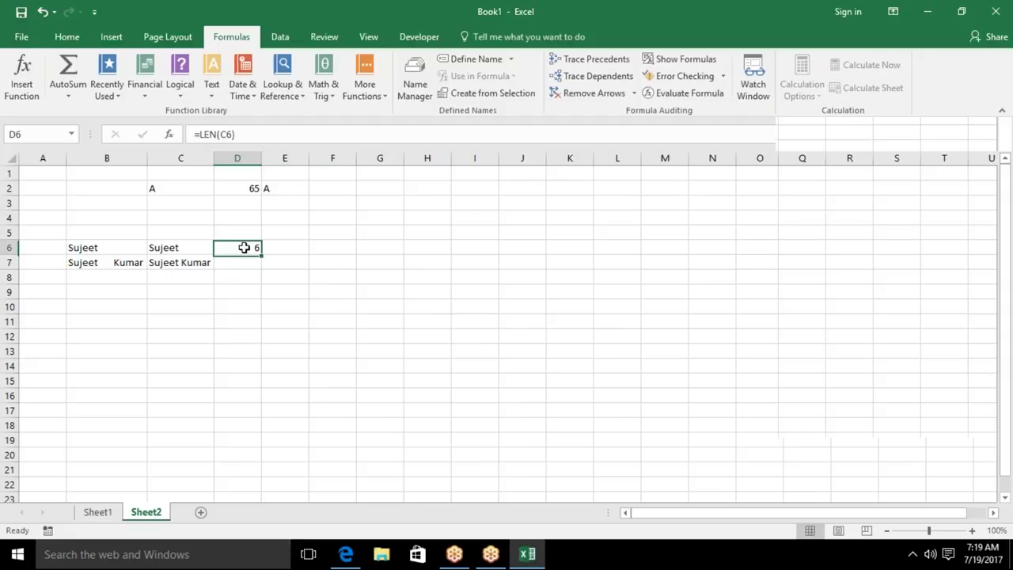
double_click(262, 254)
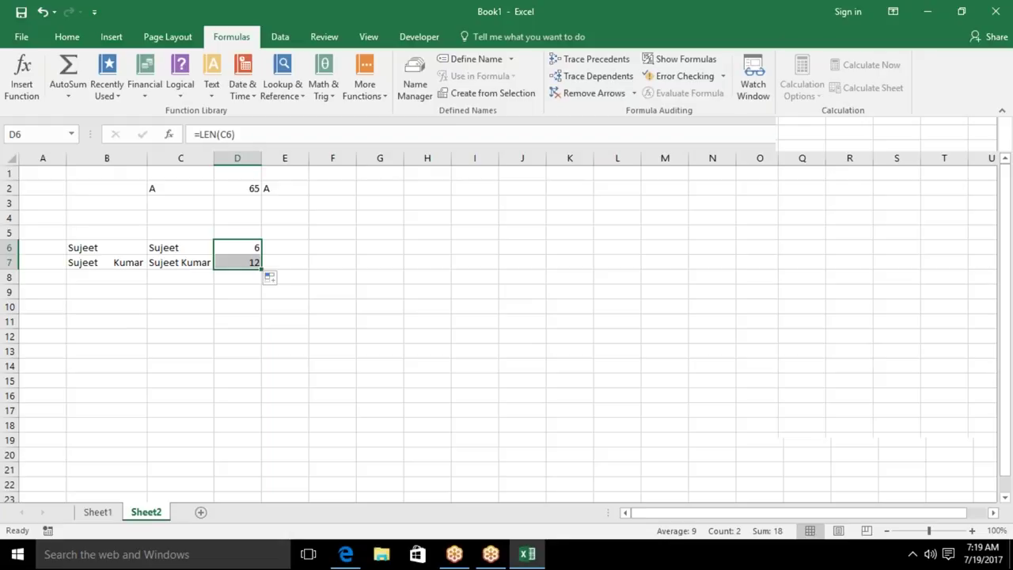
Put =LEN(B6) in B5 to count the untrimmed first name's 7 characters.
click(90, 232)
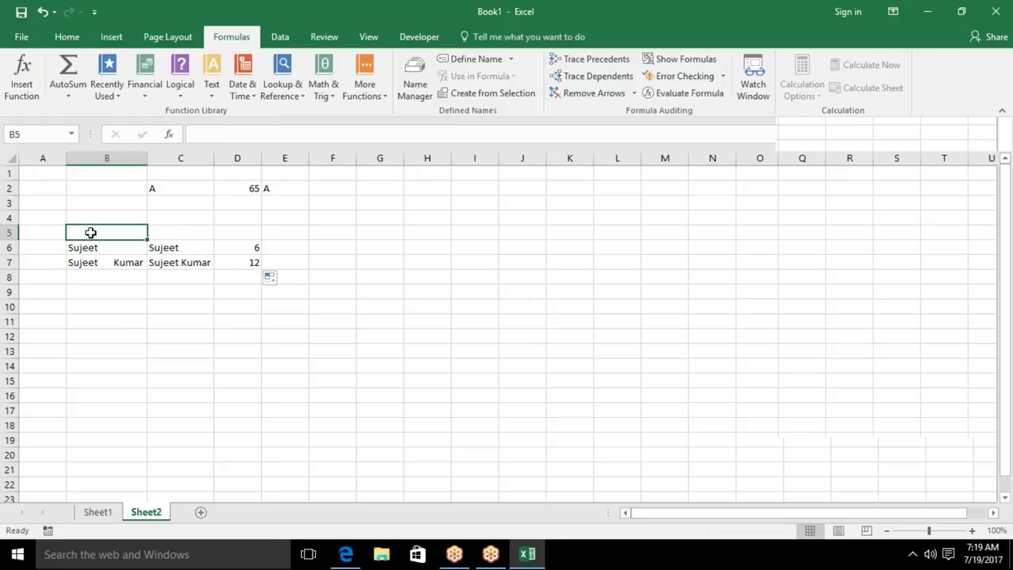
text(=len)
key(Tab)
key(Down)
key(Return)
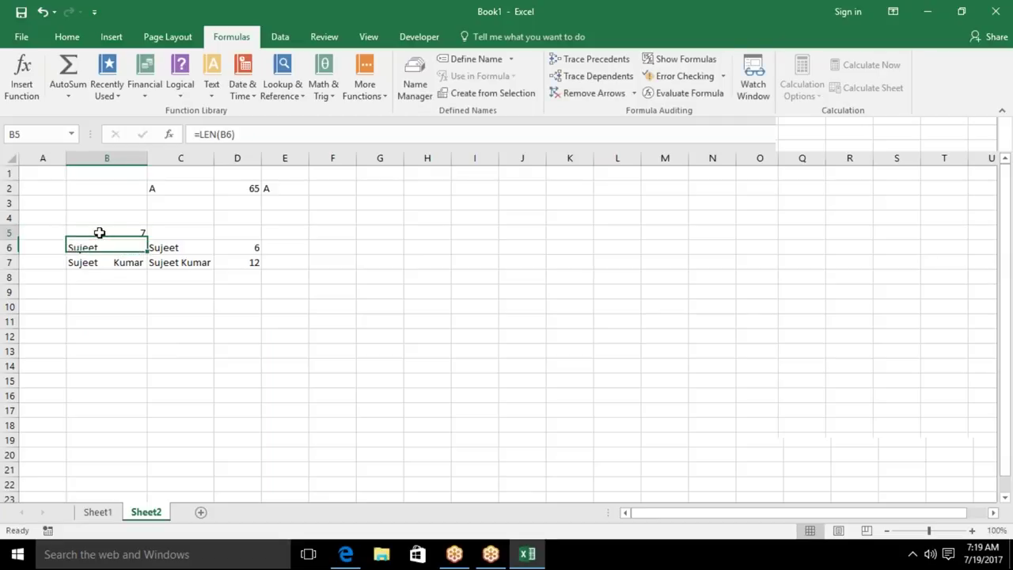
Compare the LEN, TRIM and spaced full-name cells without changing them.
click(240, 250)
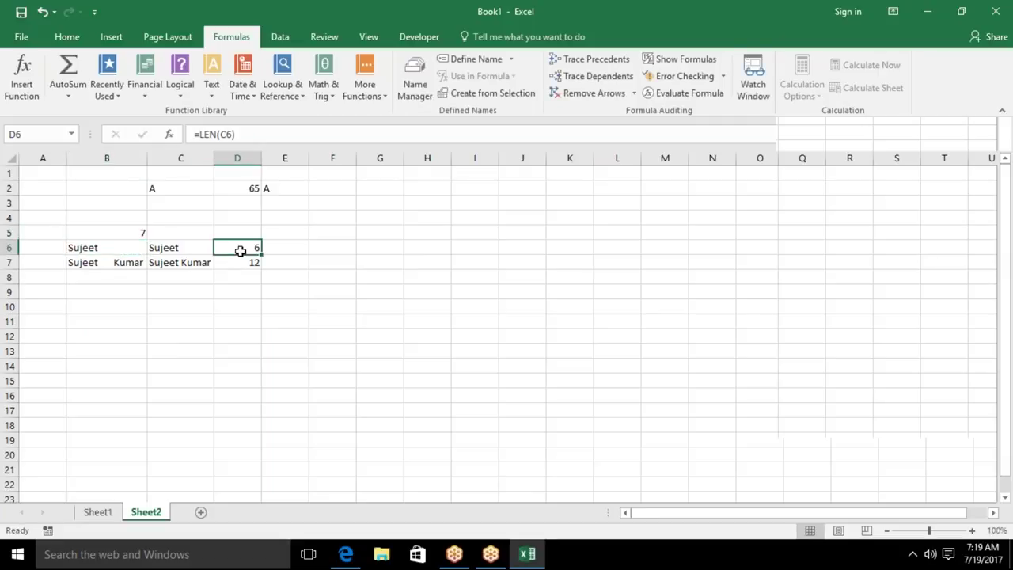
click(200, 253)
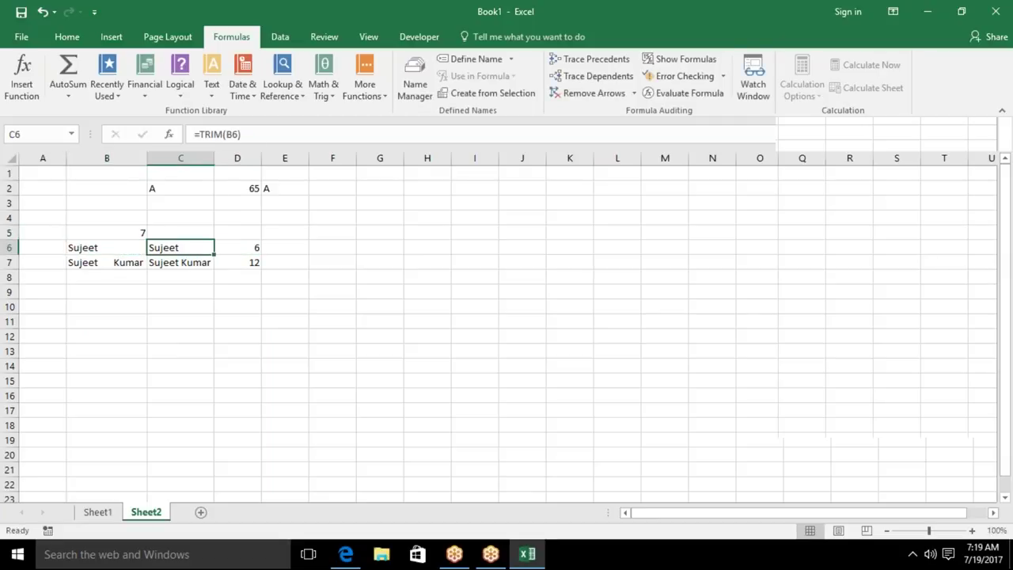
click(135, 264)
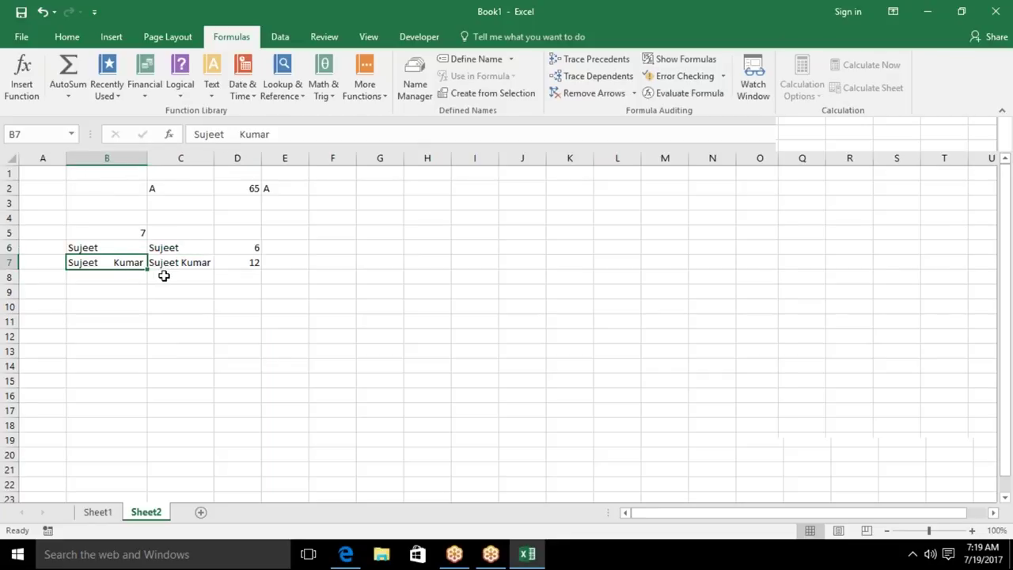
double_click(185, 262)
key(Escape)
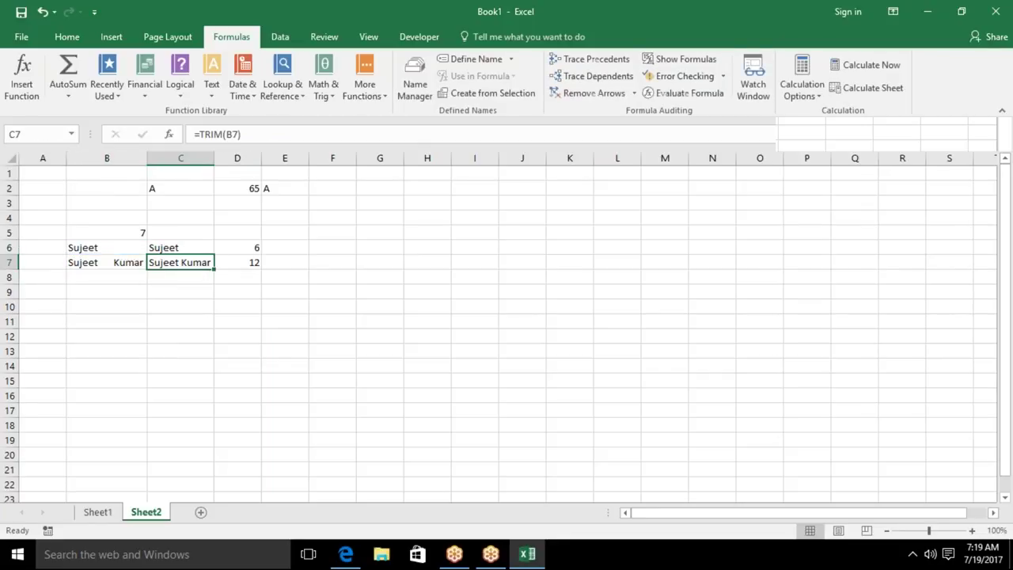
click(174, 304)
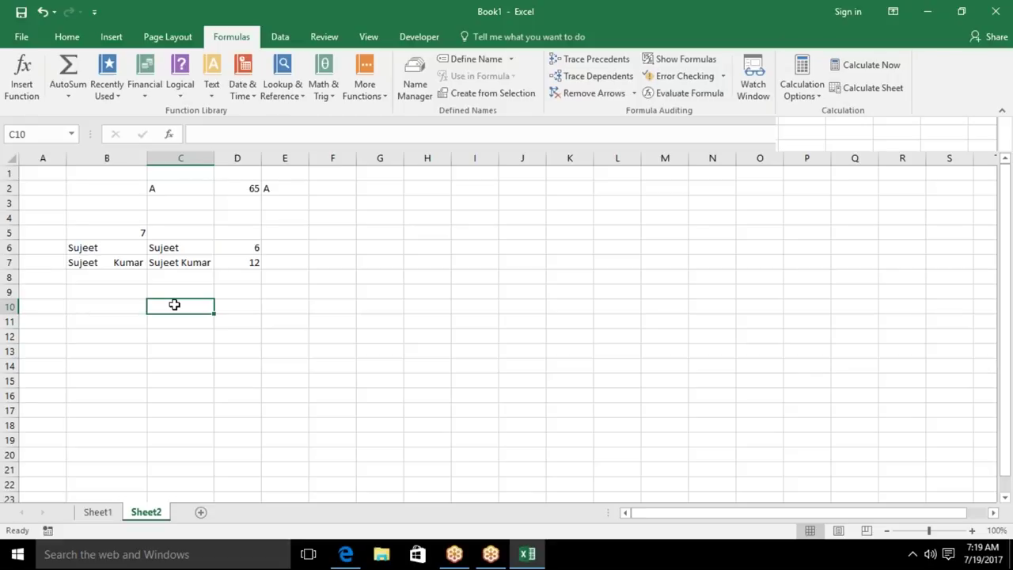
Enter a first name and surname on two lines within cell B8.
click(131, 275)
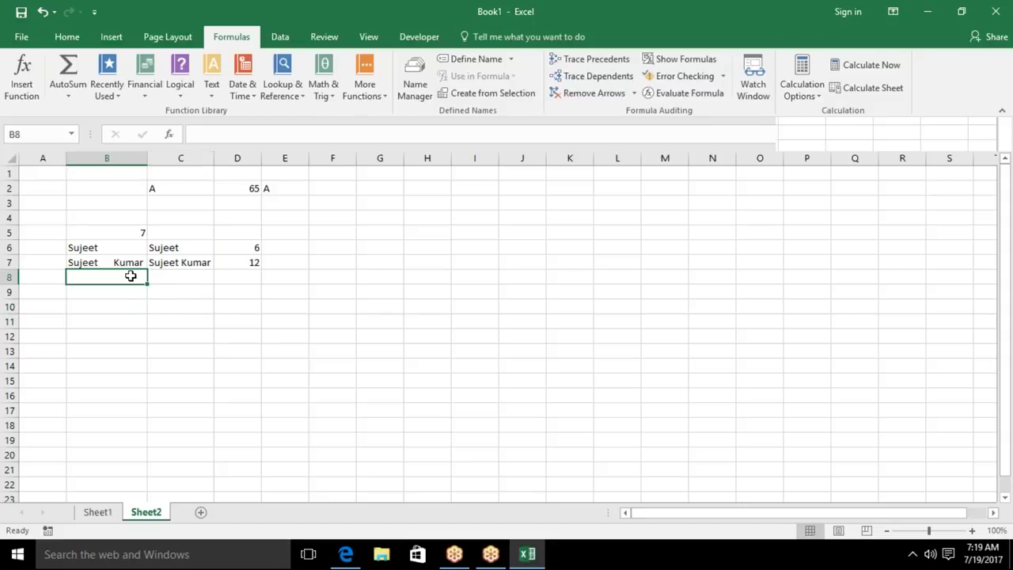
text(Sujeet)
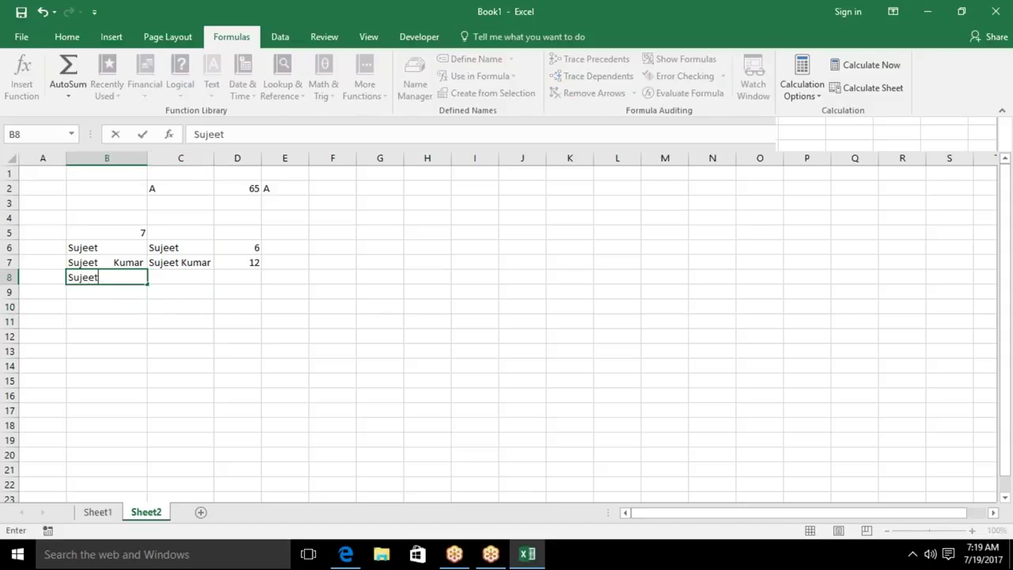
key(alt+Return)
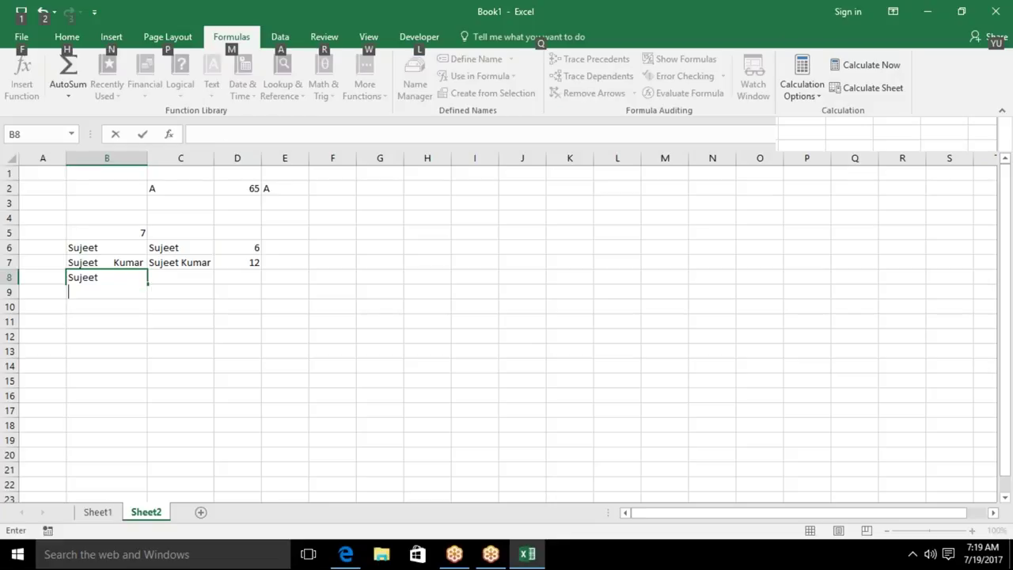
text(/k)
key(BackSpace)
key(BackSpace)
text(Kumar)
key(Return)
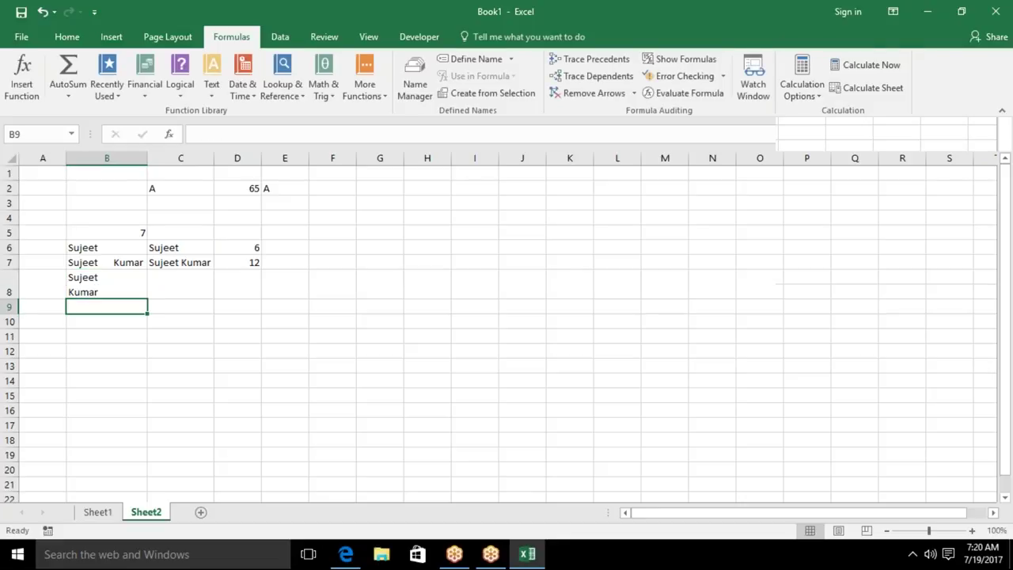
Enter =TRIM(B8) in C8.
key(Up)
key(Right)
text(=tri)
key(Tab)
key(Left)
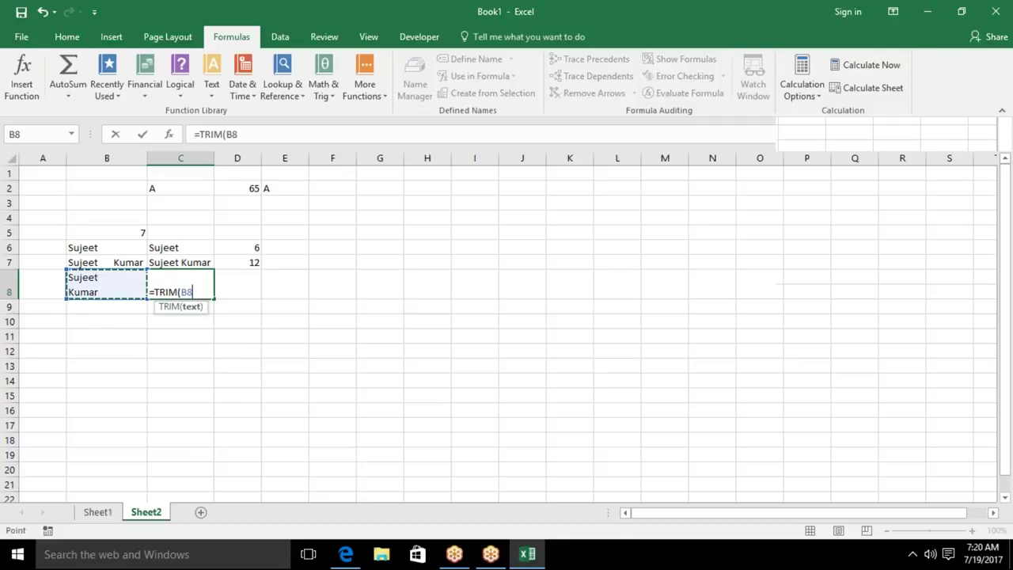
key(Return)
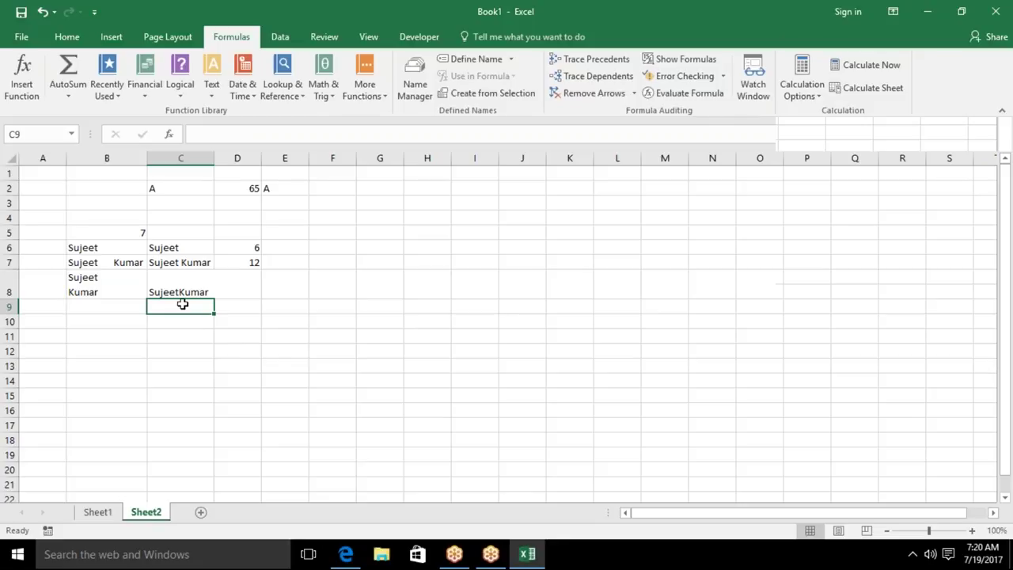
Enter =LEN(C8) in C9 to count the text's 12 characters.
text(=le)
key(Down)
key(Tab)
key(Up)
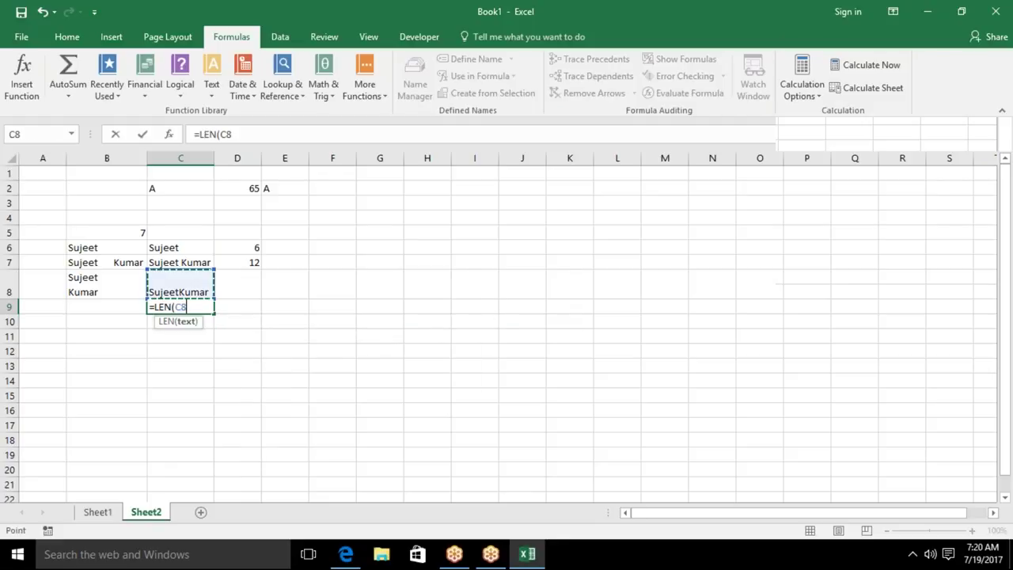
key(Return)
key(Up)
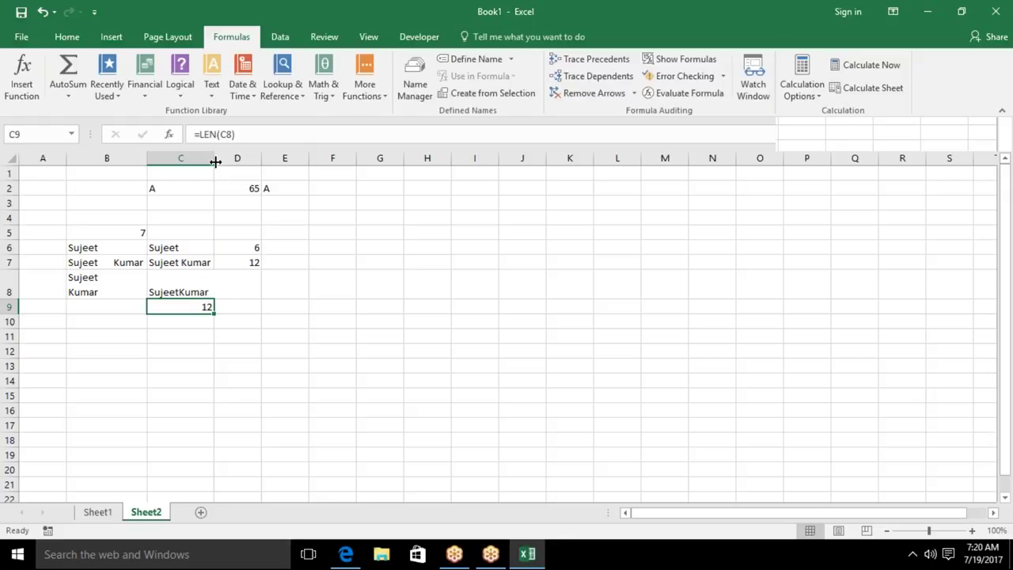
Widen column C slightly and begin a CLEAN formula in D8.
drag(213, 162, 219, 162)
click(245, 284)
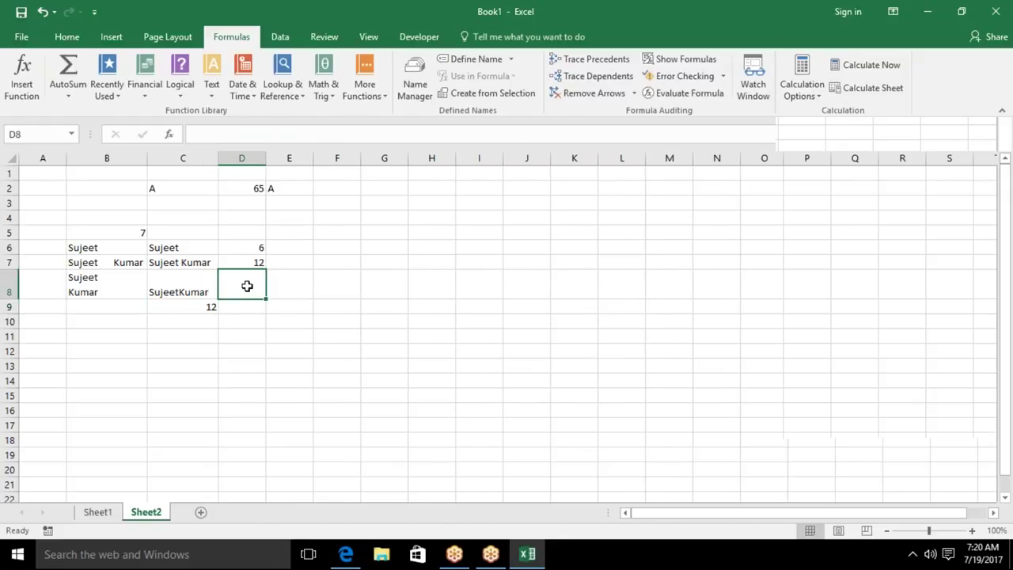
text(=cl)
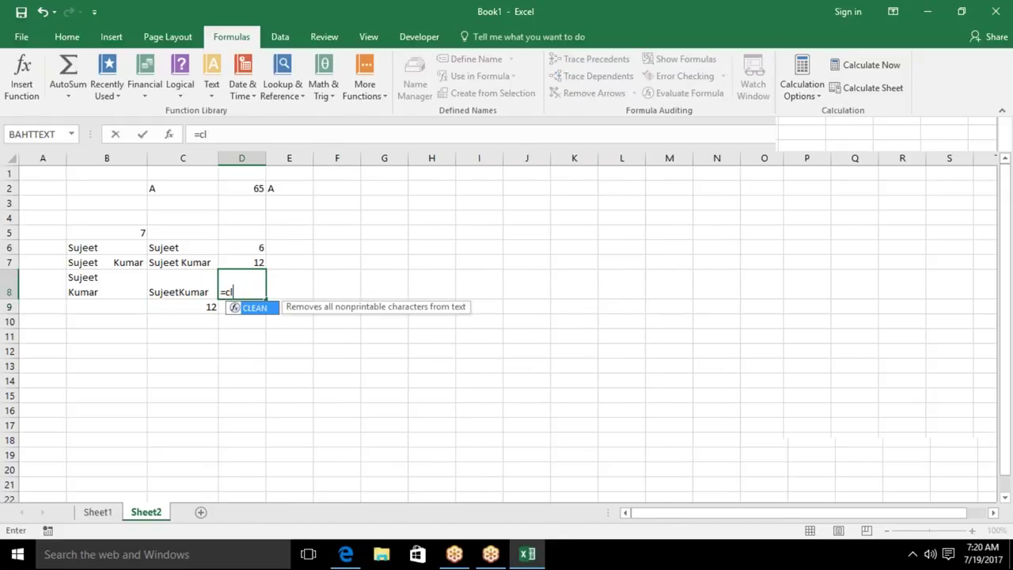
Complete =CLEAN(C8) in D8, check D9's length of 11, and widen column D.
key(Tab)
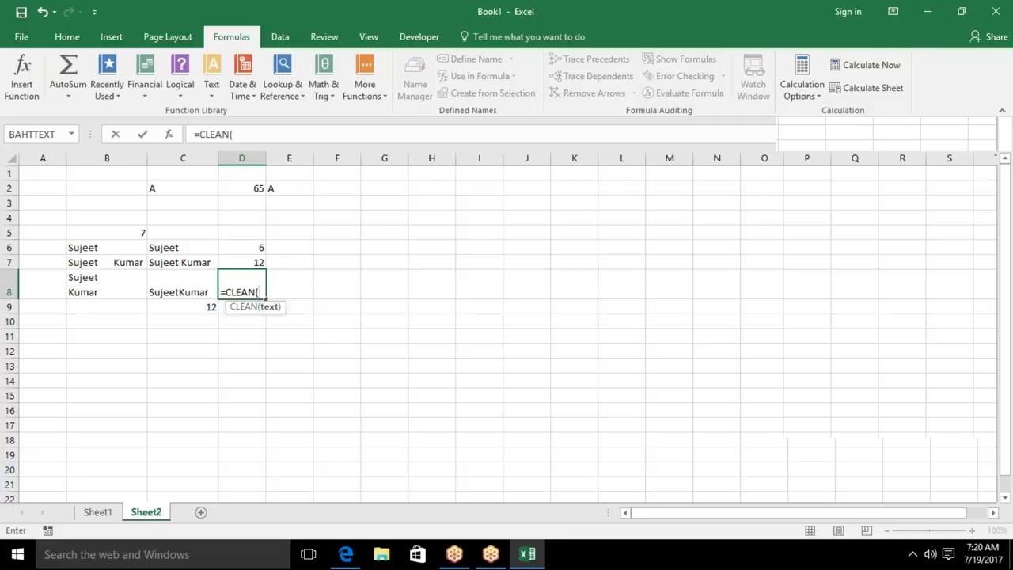
click(178, 285)
key(Return)
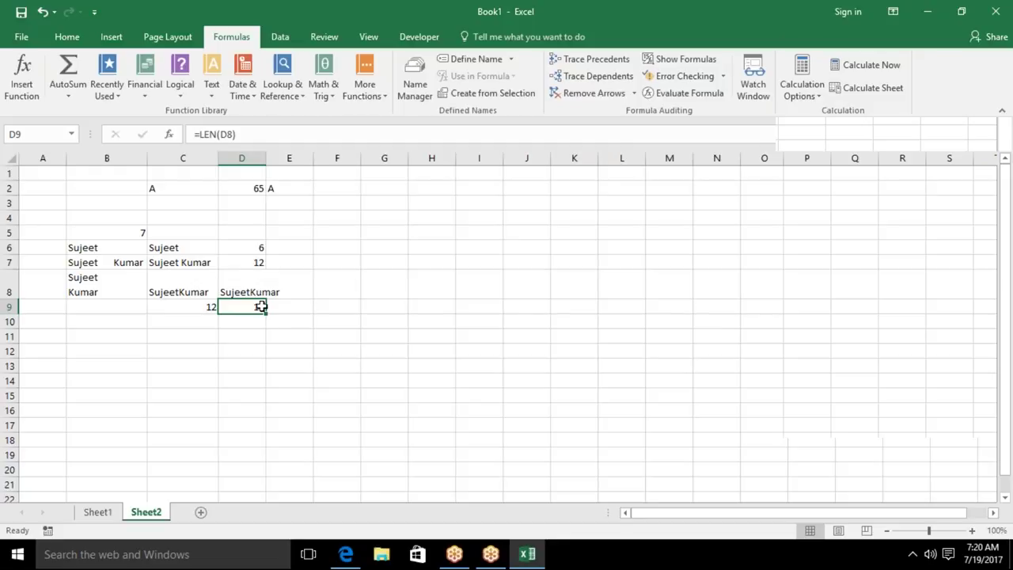
double_click(259, 307)
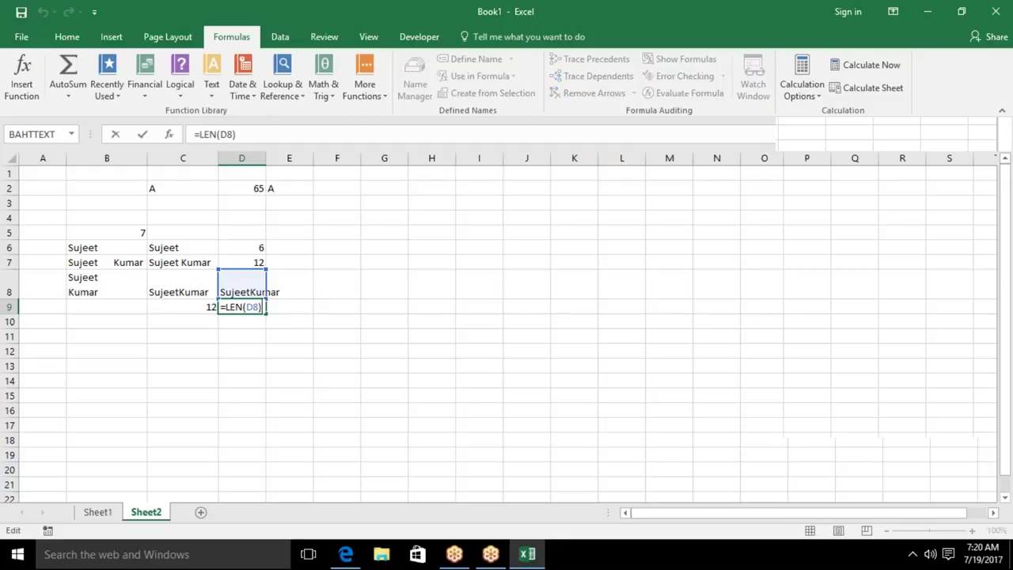
key(Escape)
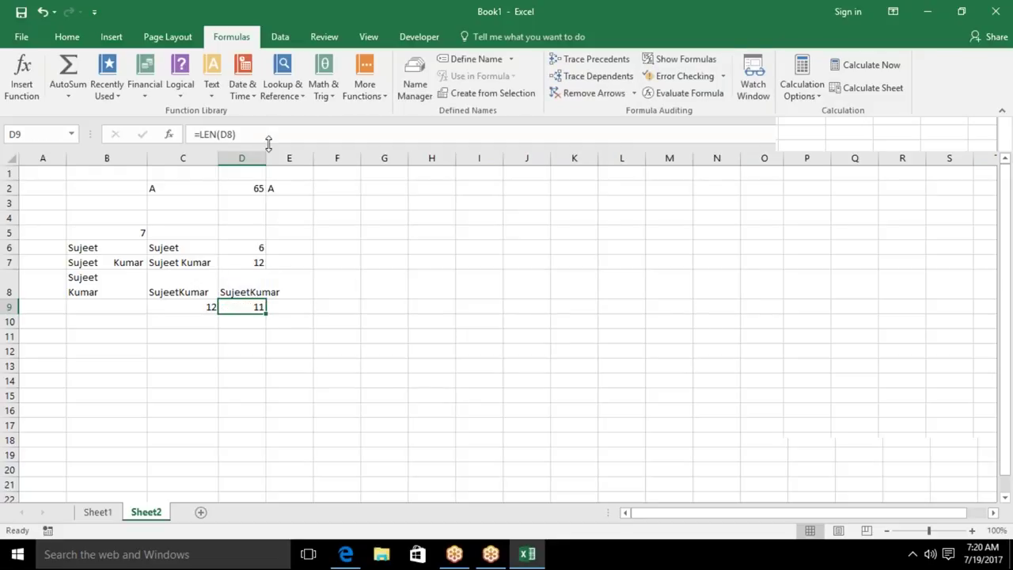
drag(266, 159, 283, 159)
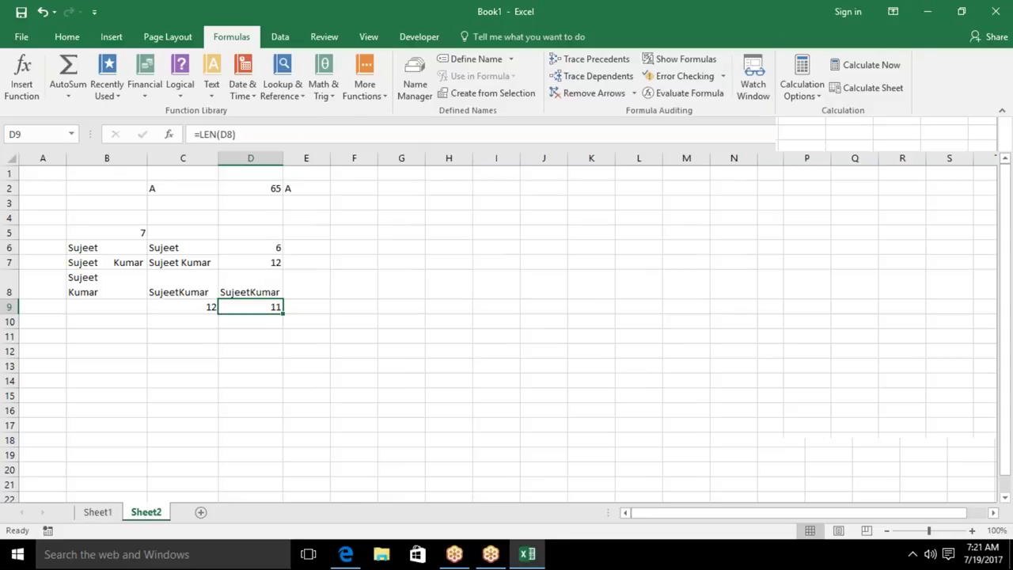
In B7, change the surname's capital K to a lowercase k.
click(118, 243)
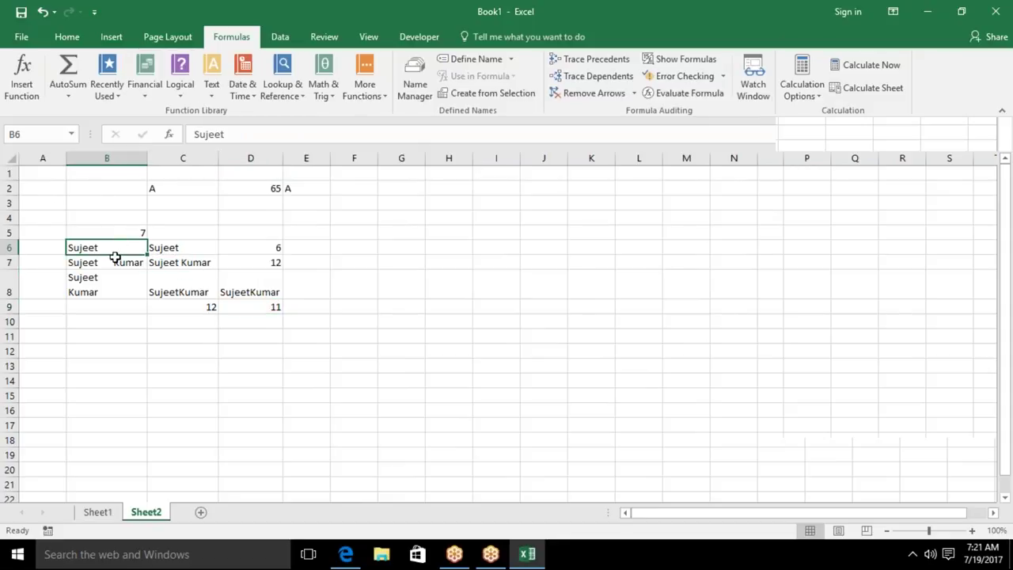
double_click(116, 262)
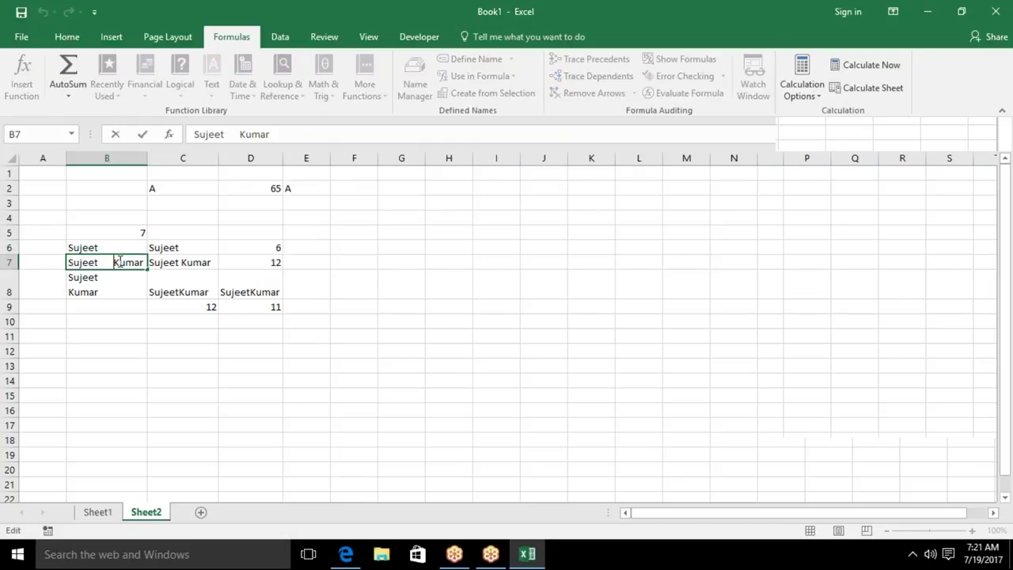
key(Delete)
text(k)
key(Return)
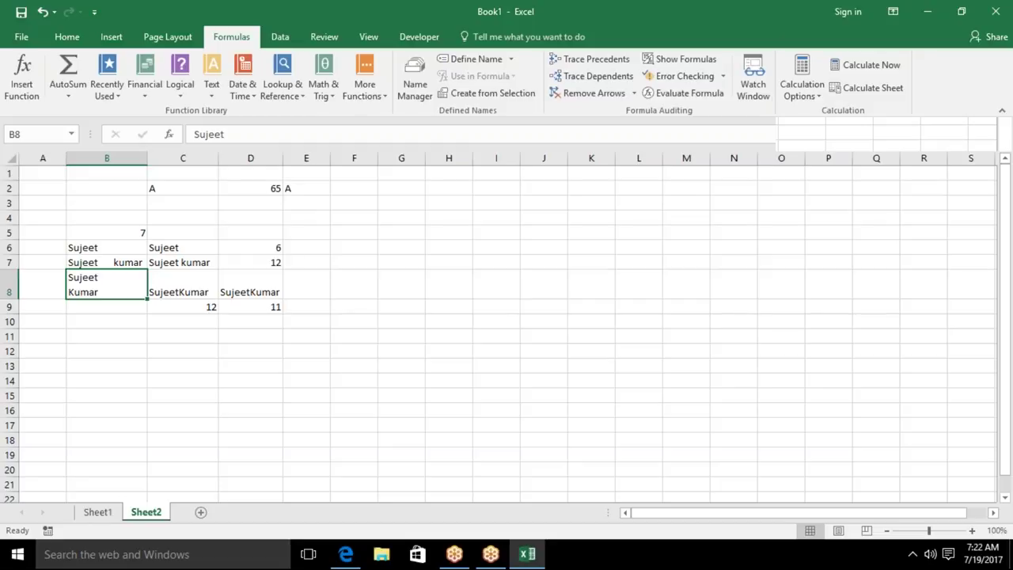
key(Down)
key(Down)
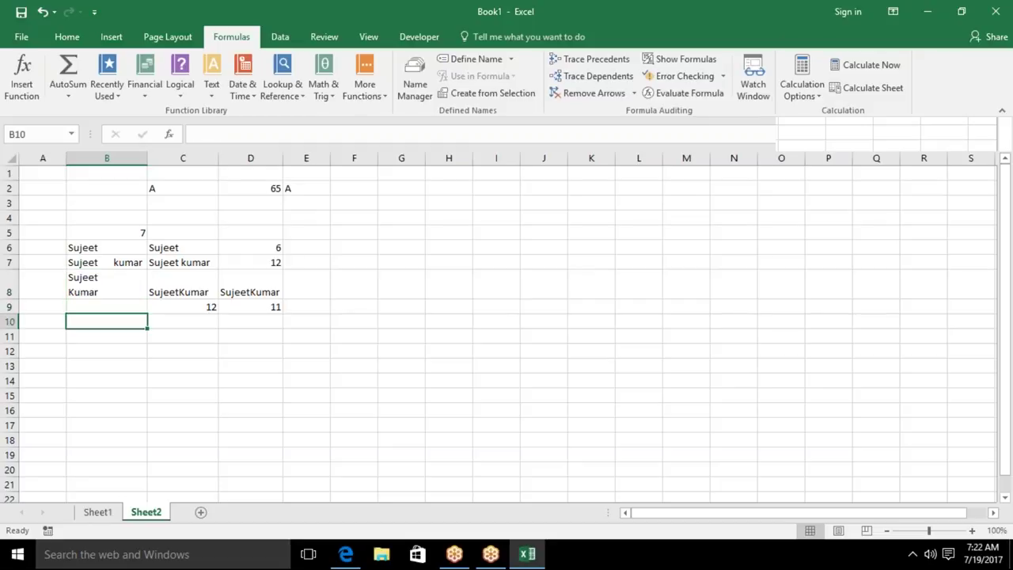
key(Up)
key(Up)
key(Right)
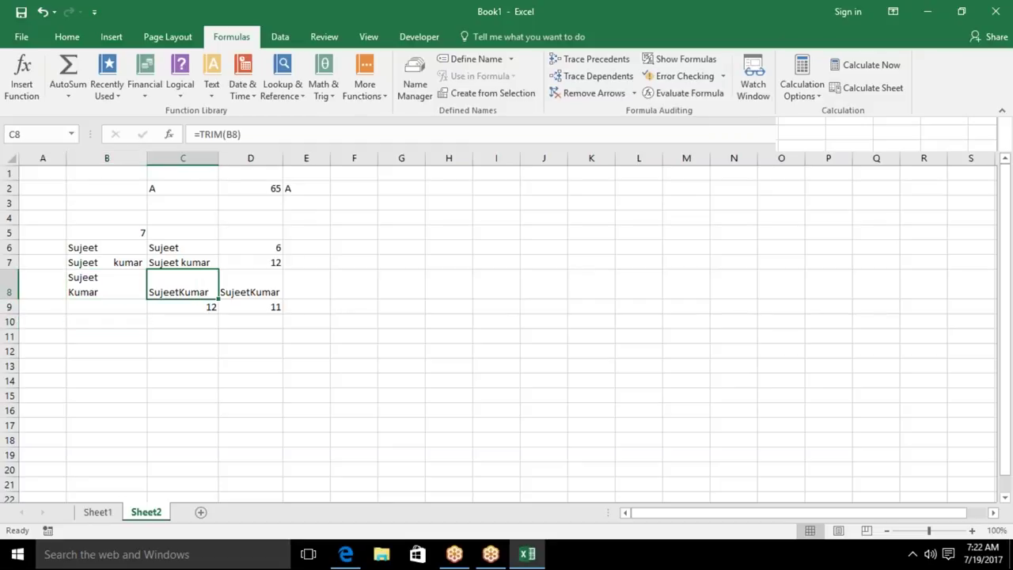
key(Right)
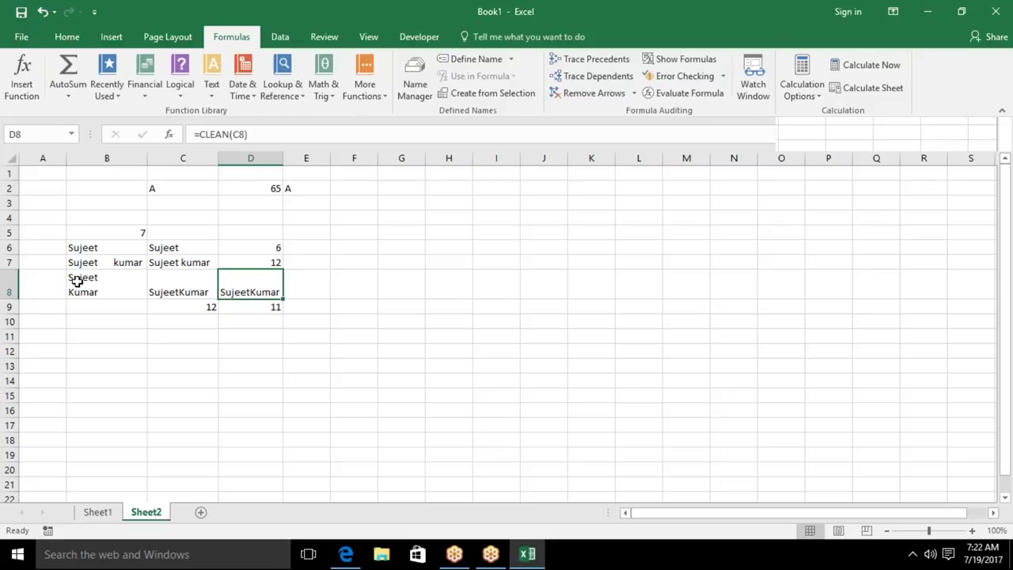
Enter 123.369.285 in G1 and autofit column G to show it.
click(391, 173)
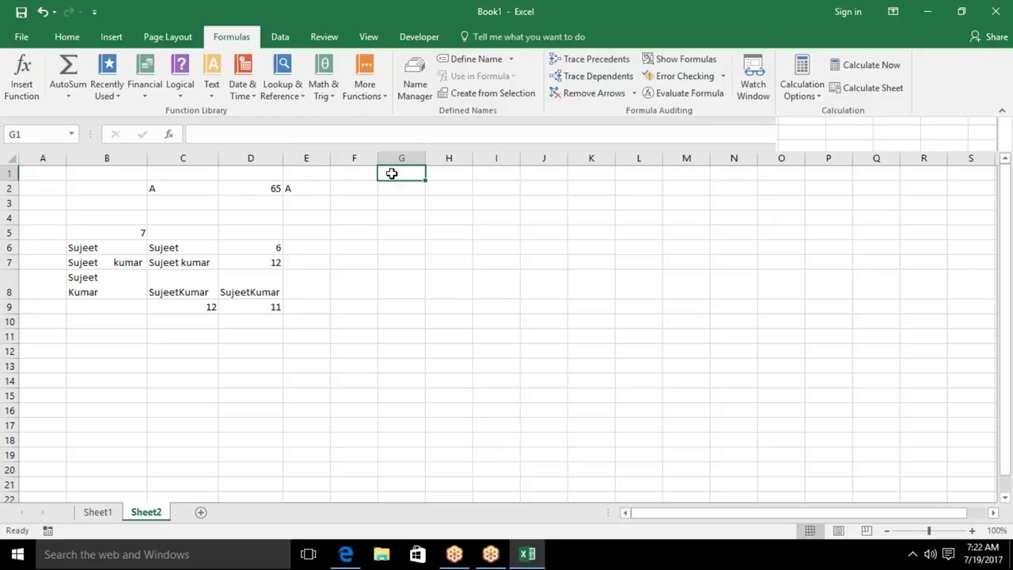
text(123.369.2)
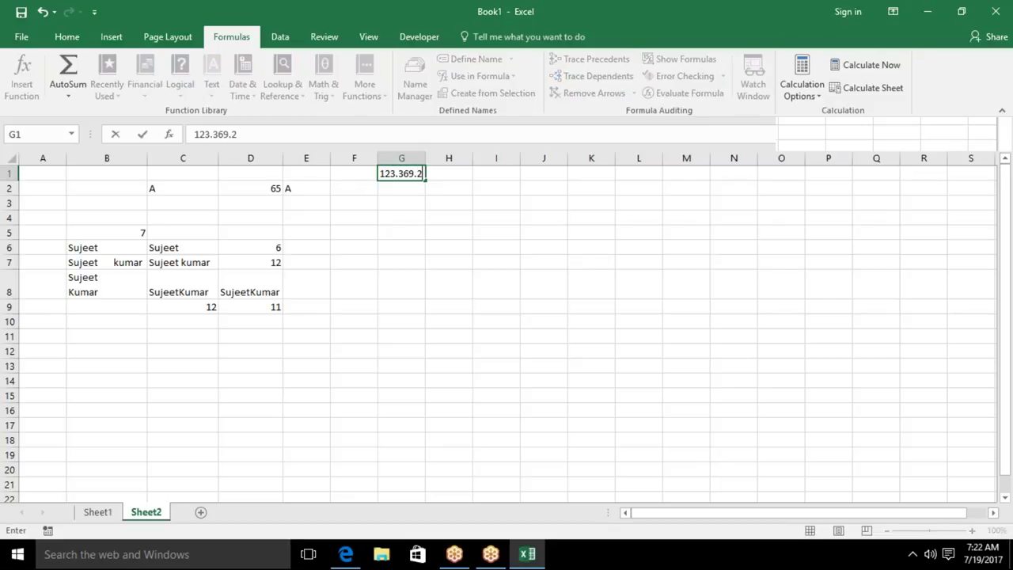
text(85)
key(Return)
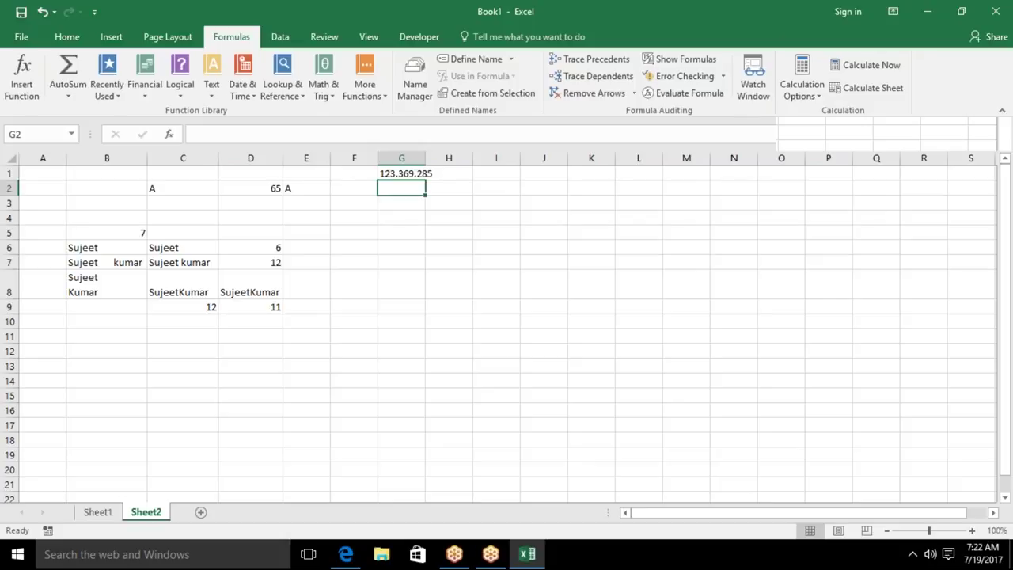
double_click(425, 157)
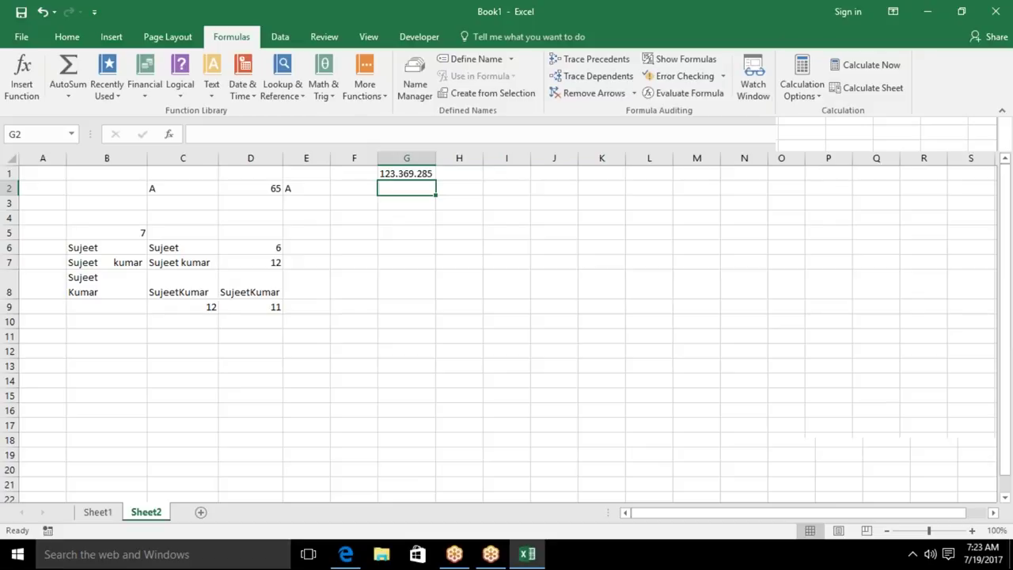
Enter =SUBSTITUTE(G1,".","-") in G2 to turn the dots into dashes.
text(=re)
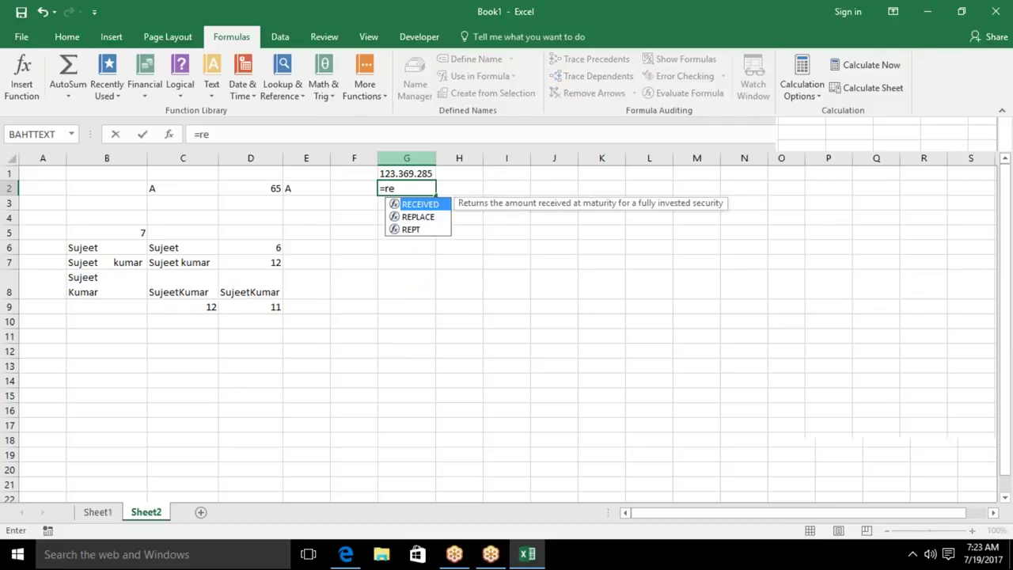
key(Down)
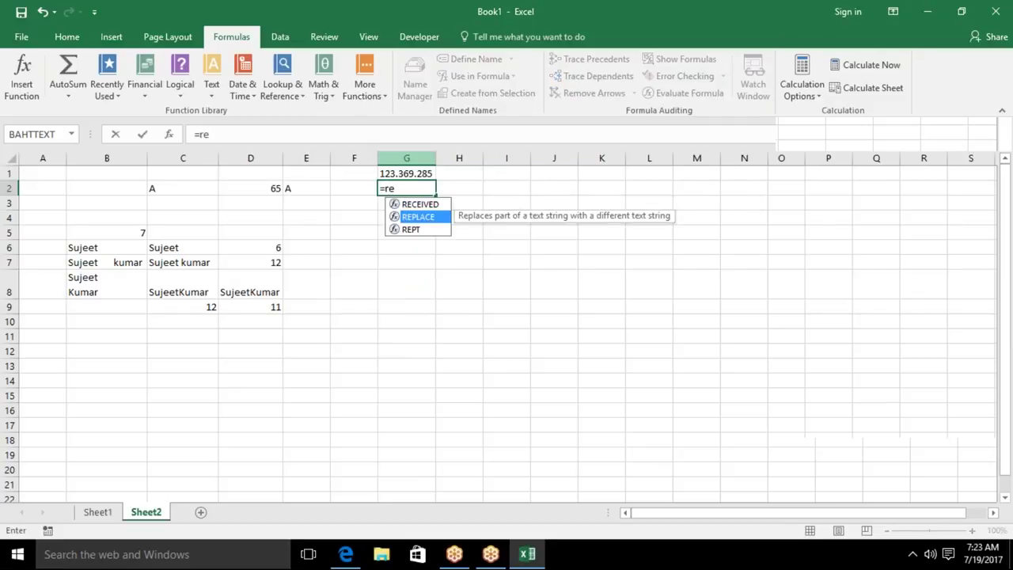
key(BackSpace)
key(BackSpace)
text(sub)
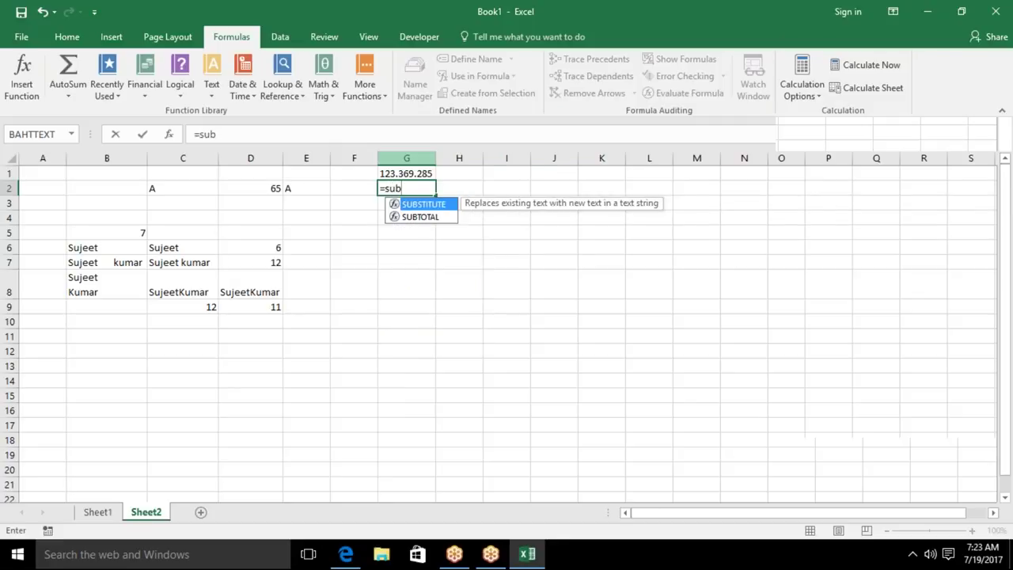
key(Tab)
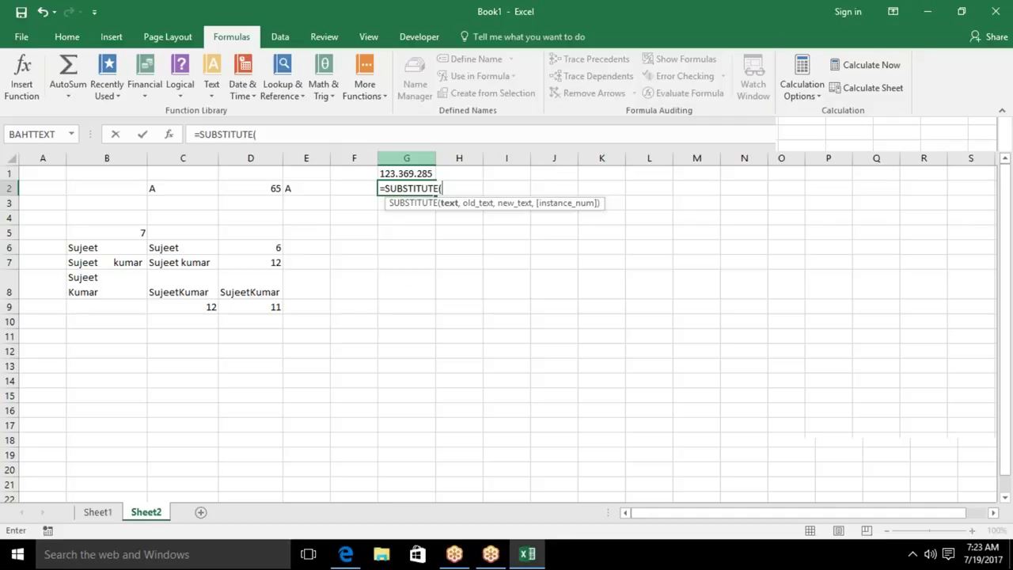
click(406, 174)
text(,)
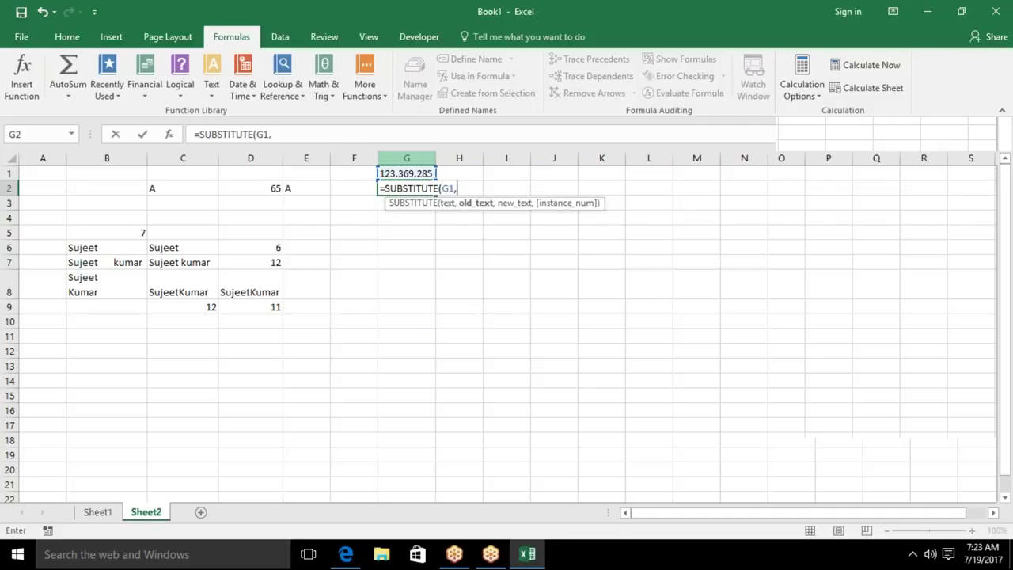
text(".")
text(,"-")
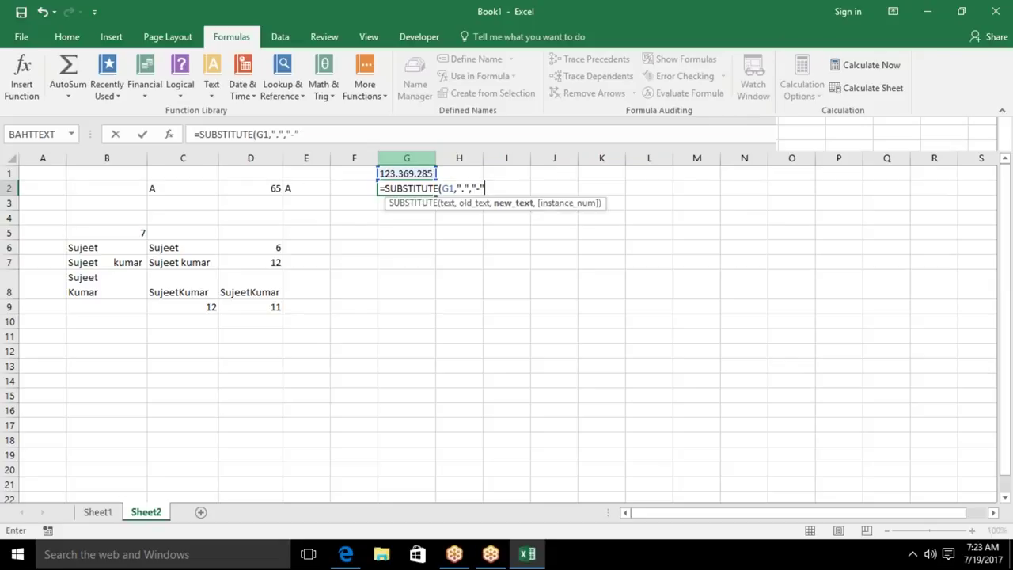
key(Return)
click(407, 189)
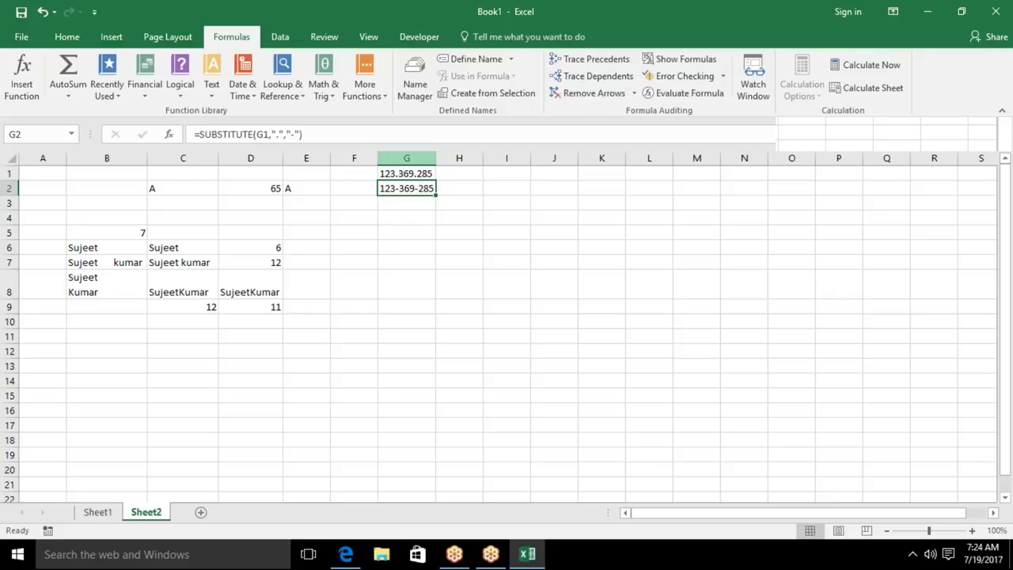
click(440, 137)
key(BackSpace)
text(,)
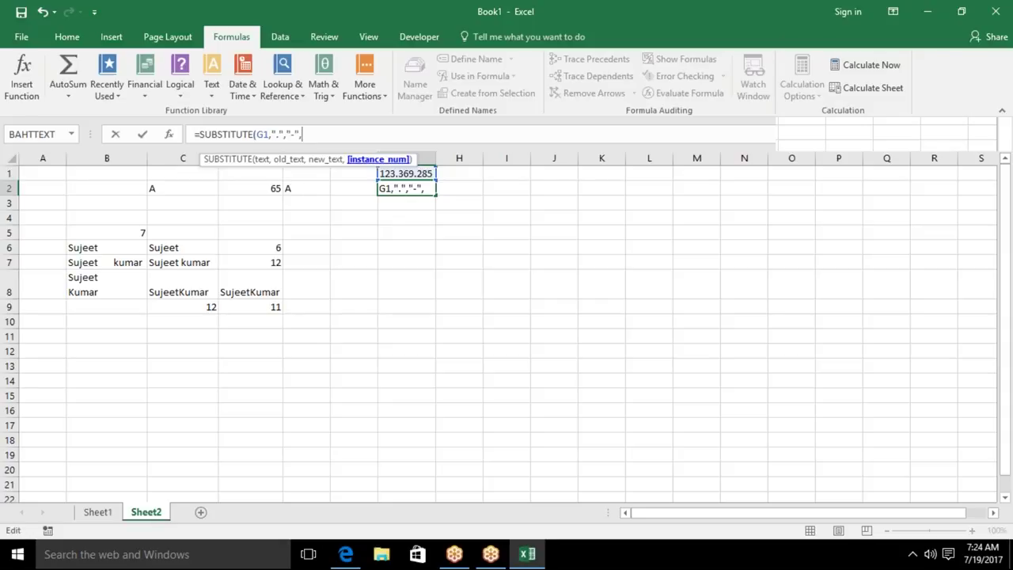
text(1)
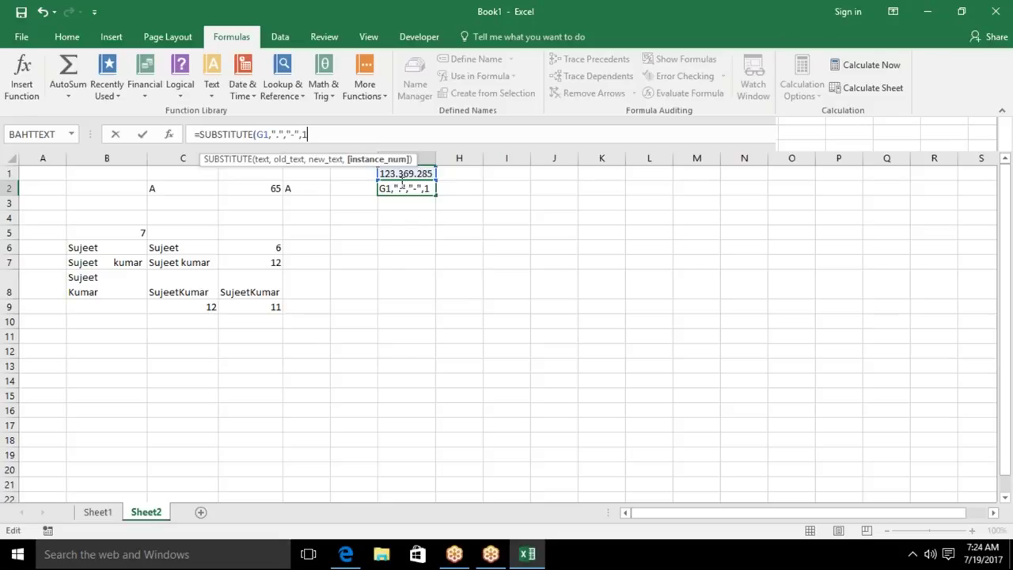
key(Return)
key(Up)
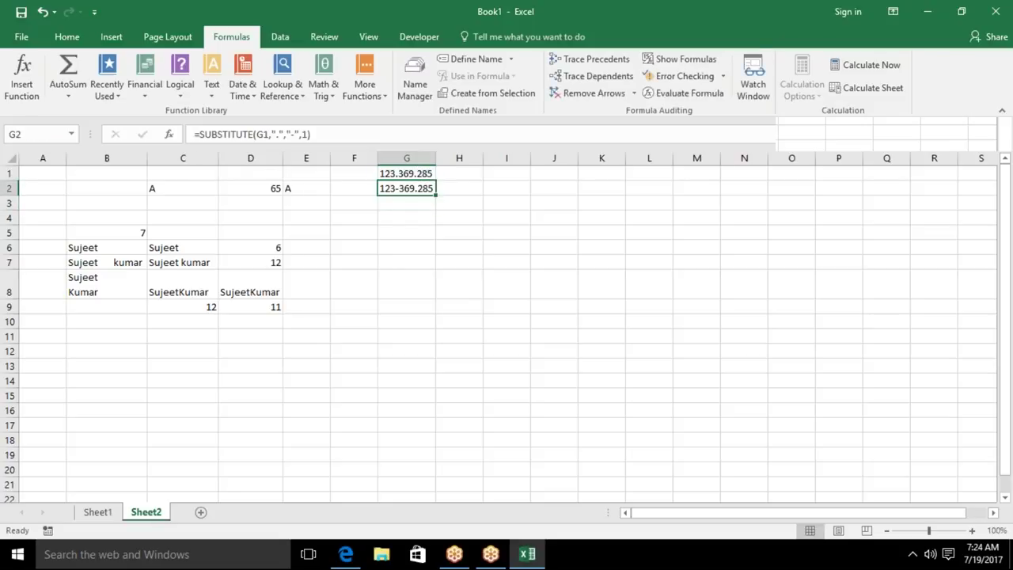
double_click(406, 188)
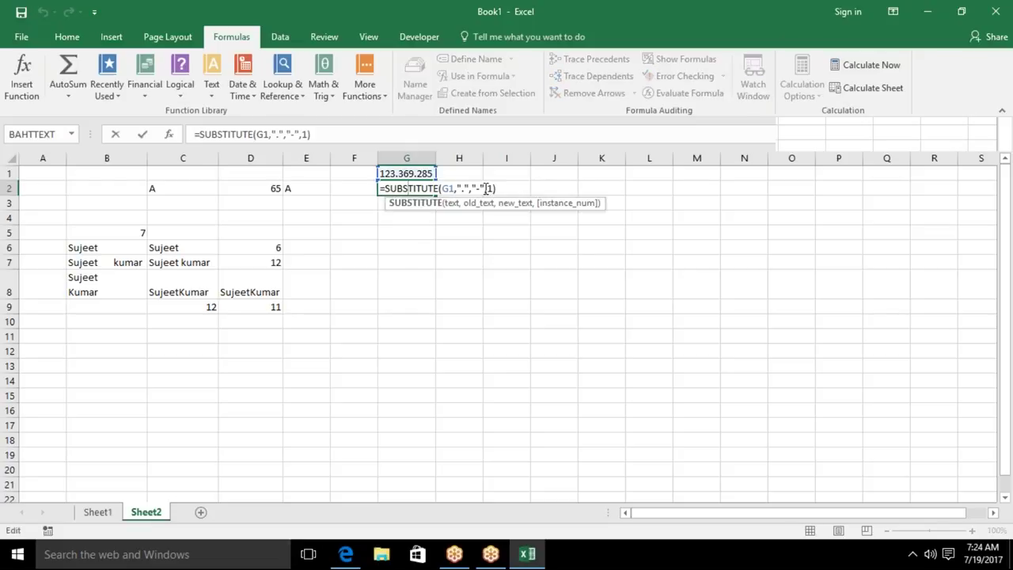
key(BackSpace)
key(BackSpace)
key(Return)
click(406, 188)
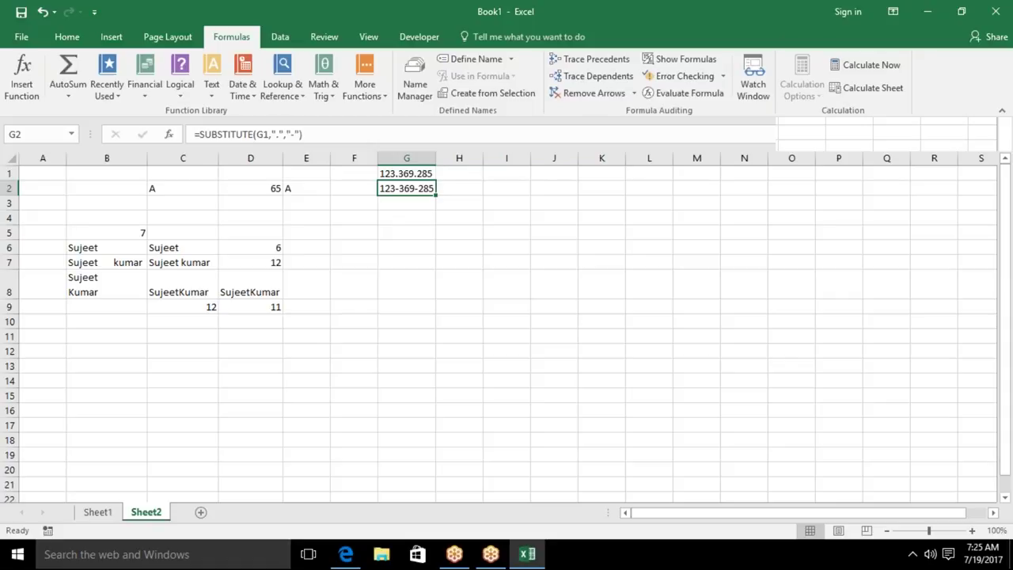
Enter =REPLACE(G2,4,1,"/") in G3, giving 123/369-285.
click(406, 202)
text(=r)
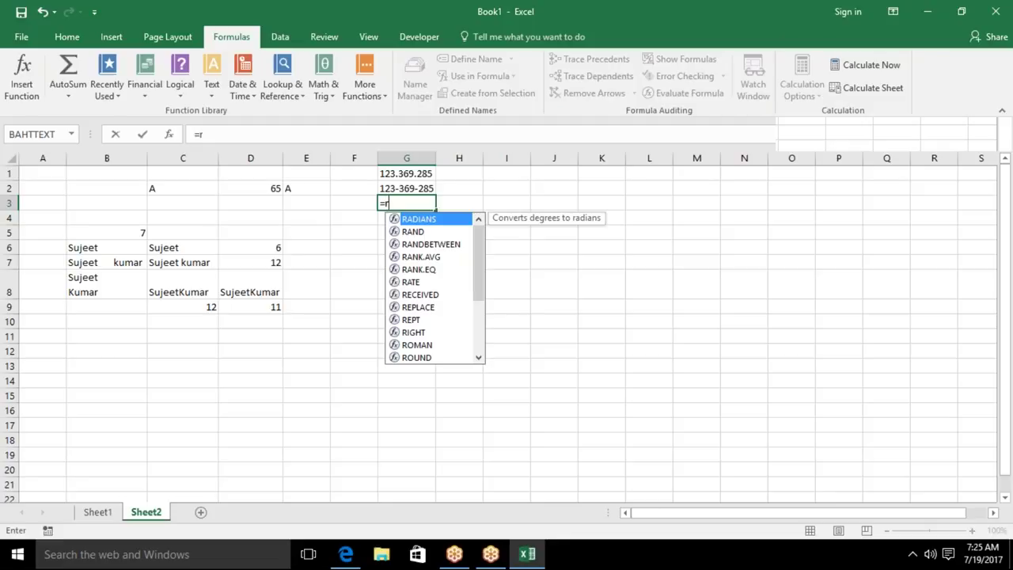
text(e)
key(Down)
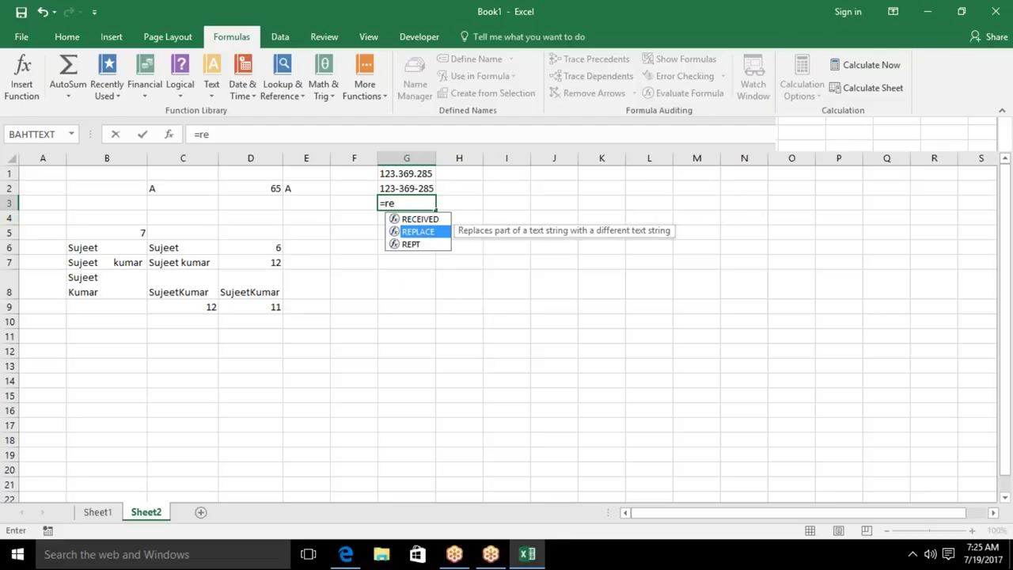
key(Tab)
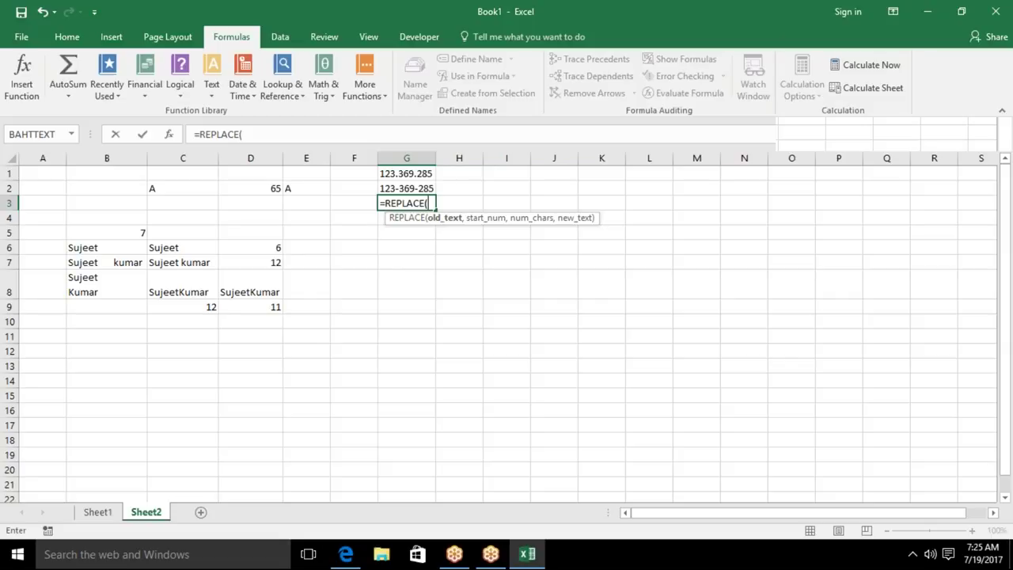
click(430, 188)
text(,)
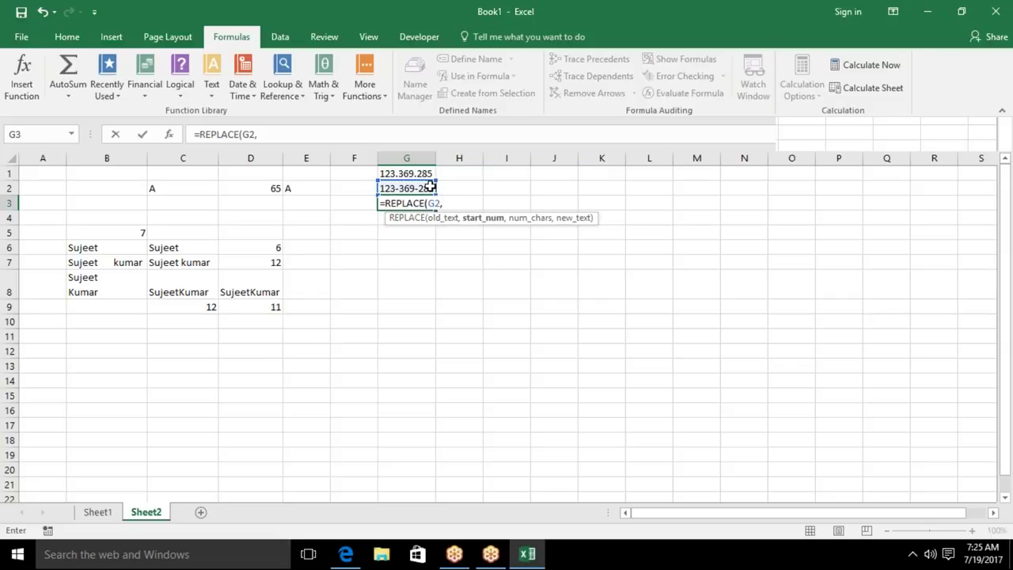
text(4,1,"/)
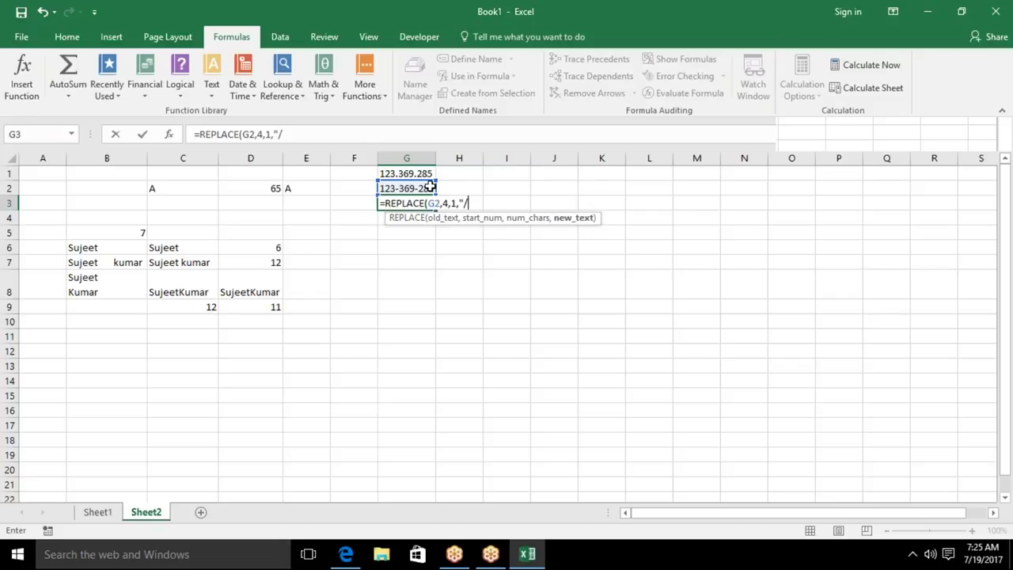
text(")
key(Return)
click(424, 209)
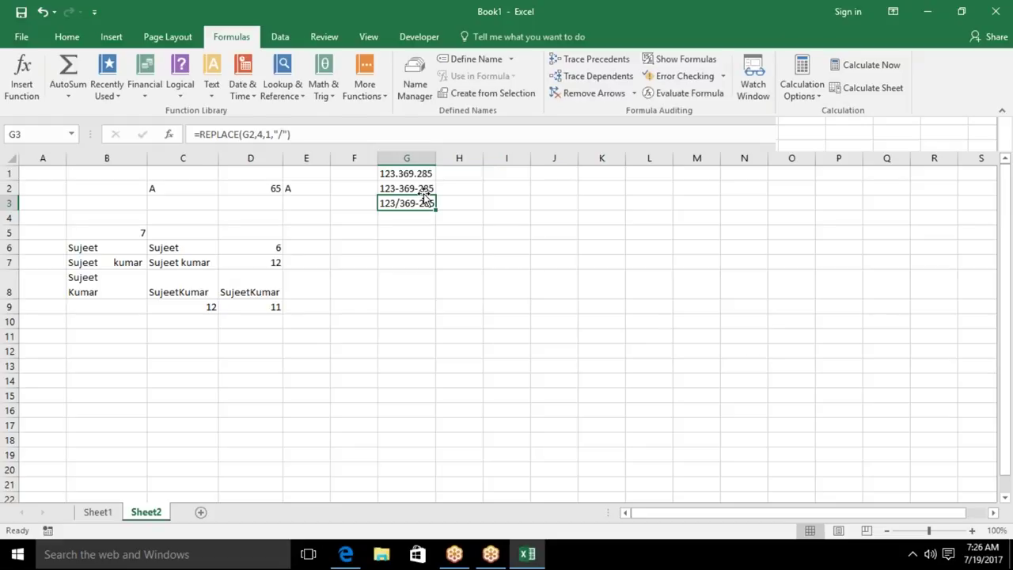
click(111, 317)
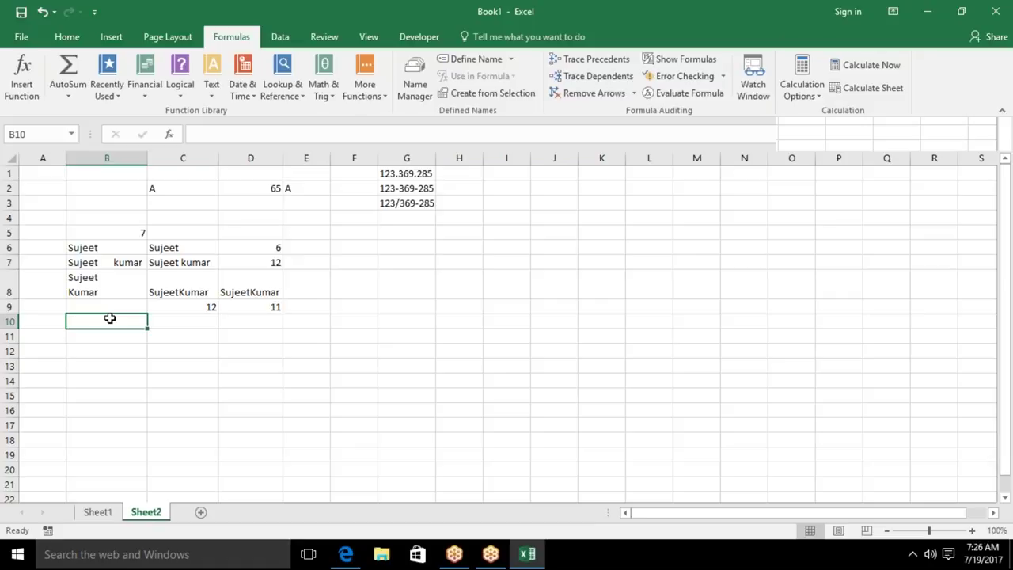
Clear C9's length formula, then start and abandon a SUBSTITUTE formula there.
click(173, 310)
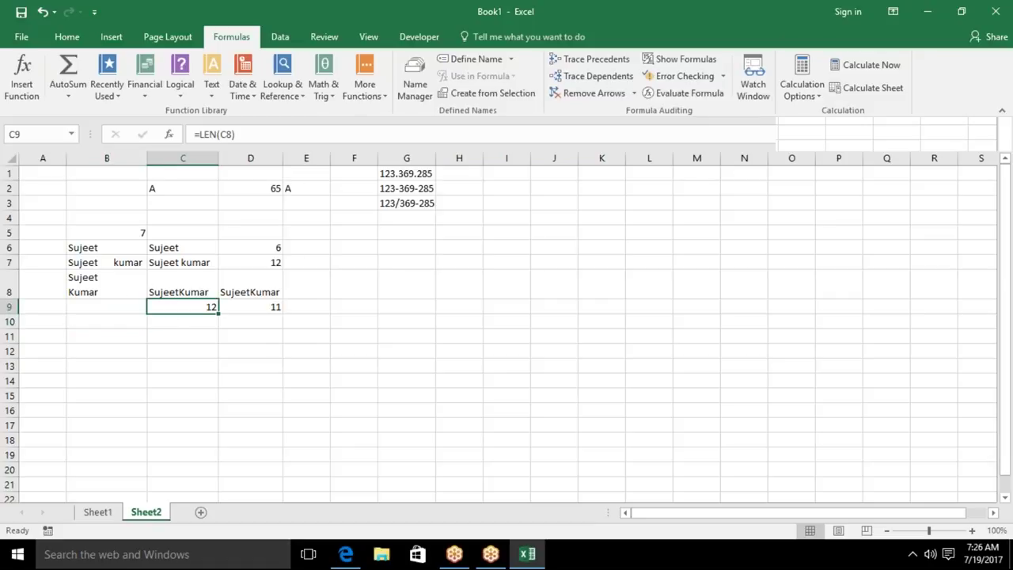
key(Delete)
text(=)
text(sub)
key(Tab)
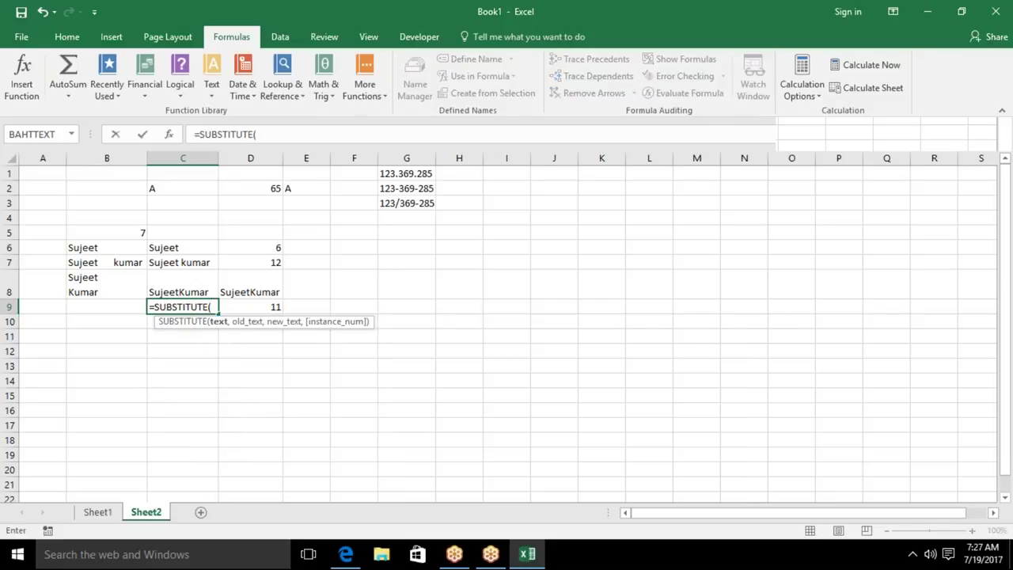
key(Up)
text(,")
key(alt+Return)
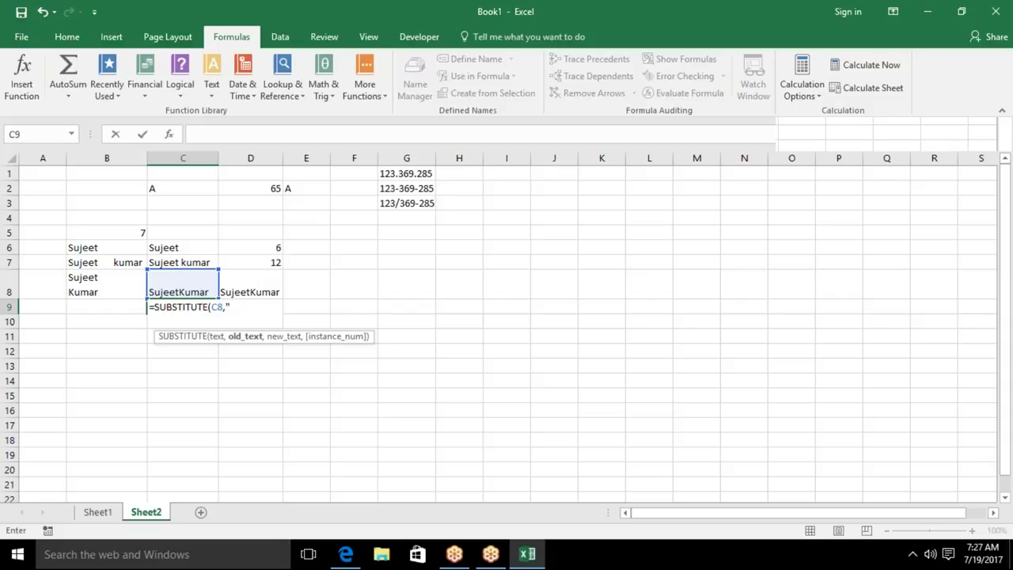
key(Escape)
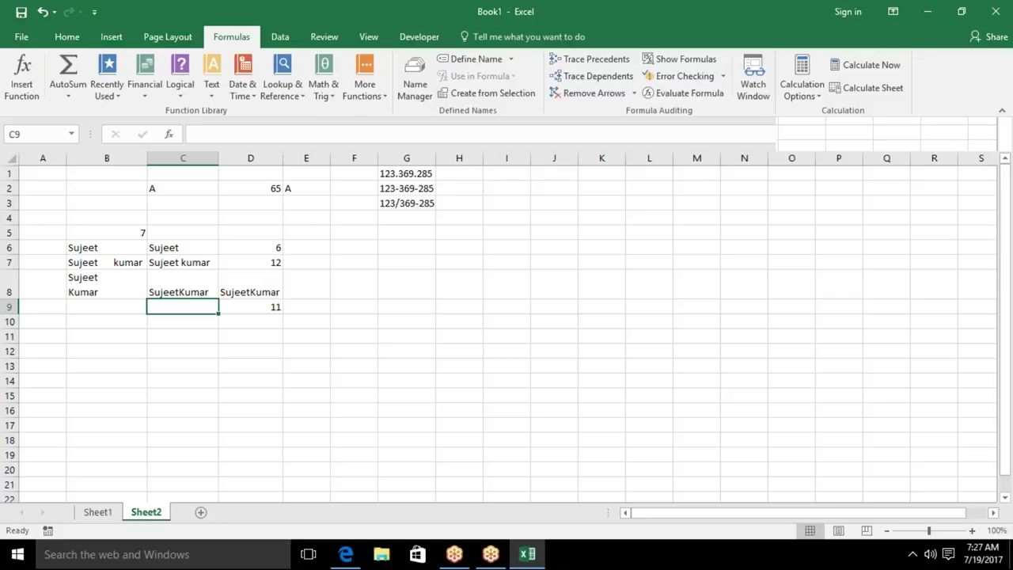
Put a line-break character into cell A11.
click(309, 190)
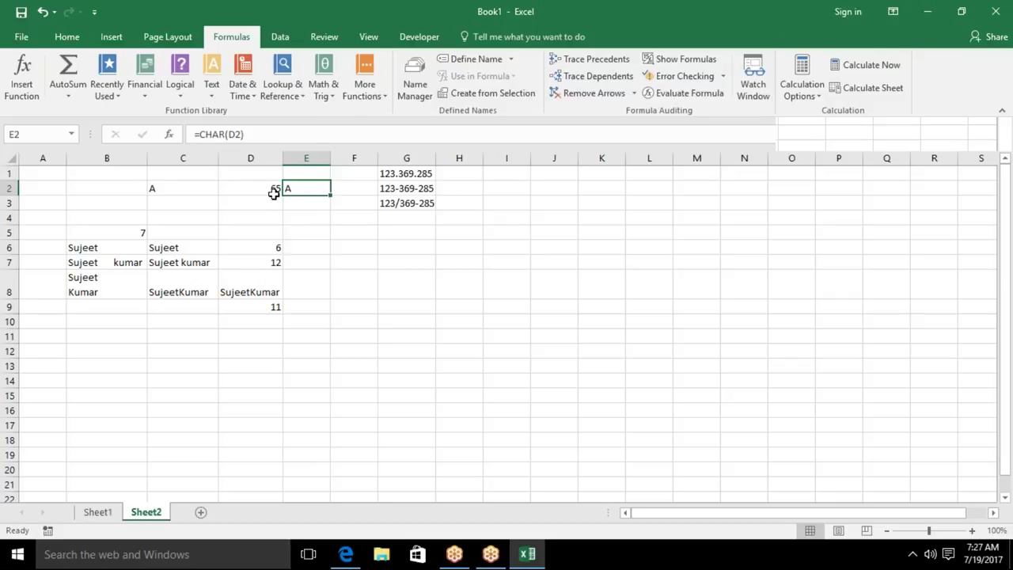
click(273, 193)
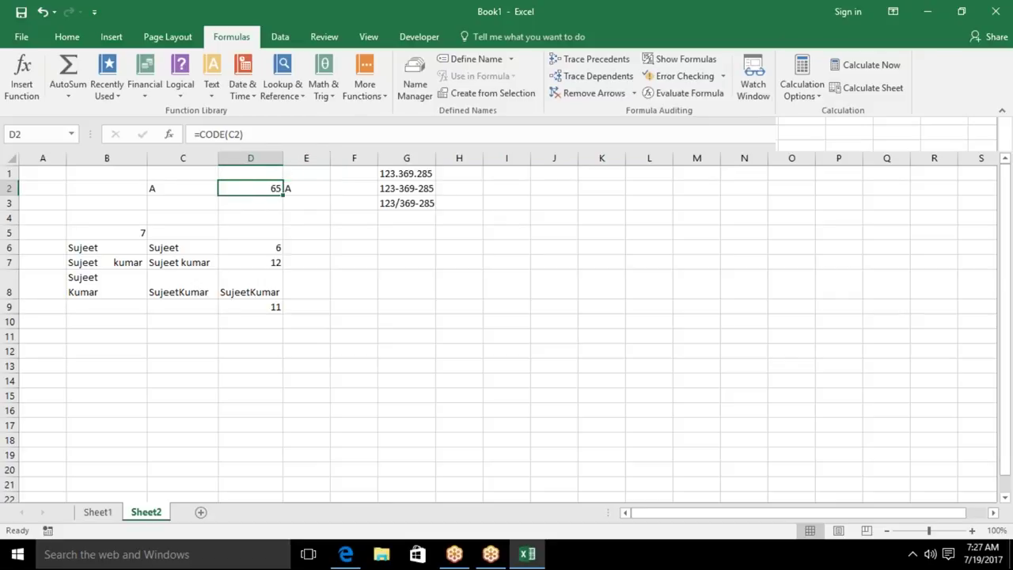
click(39, 332)
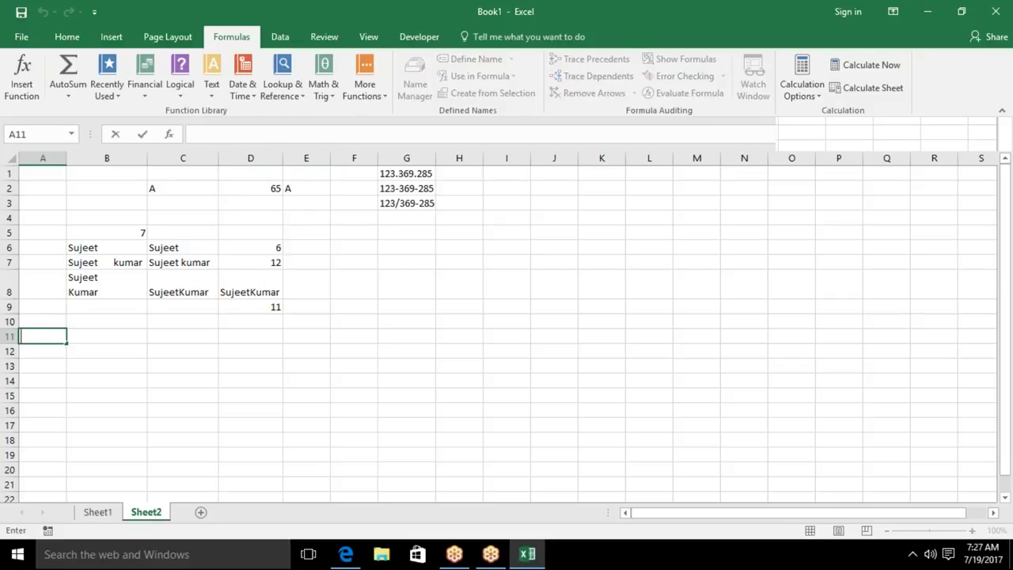
key(alt+Return)
key(ctrl+Return)
Enter =CODE(A11) in B11, which returns 10.
click(106, 342)
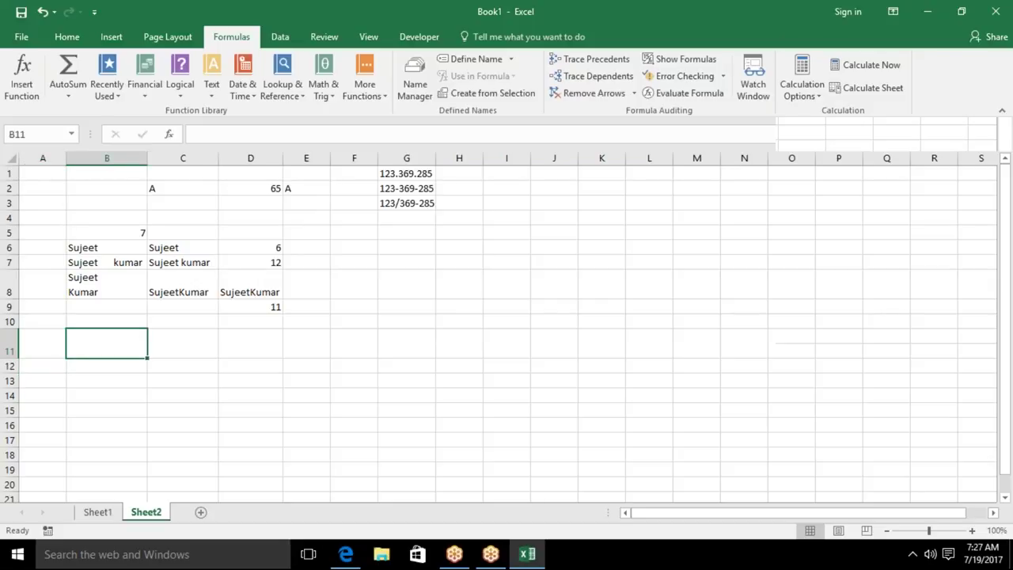
text(=cod)
key(Tab)
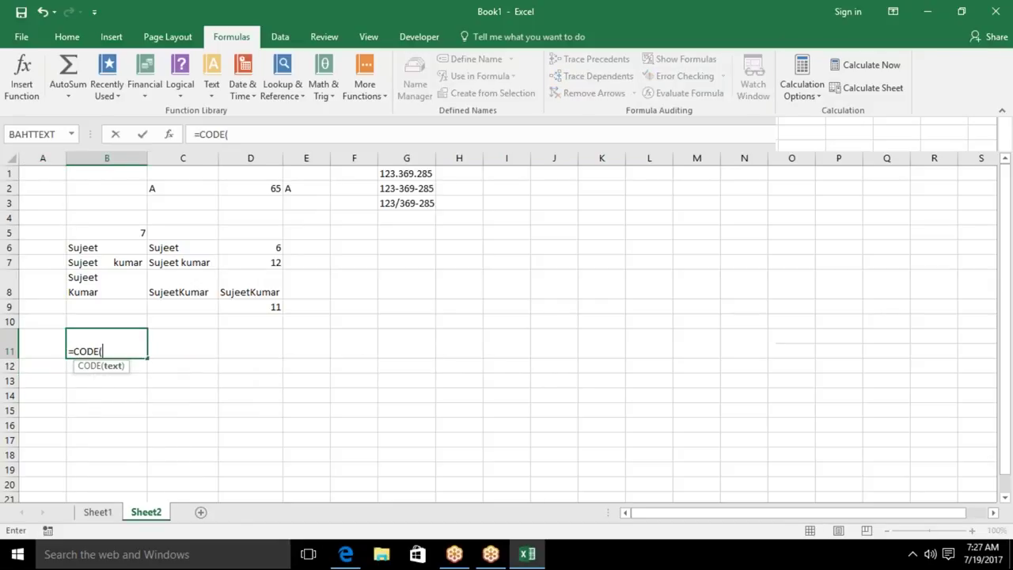
key(Left)
key(Return)
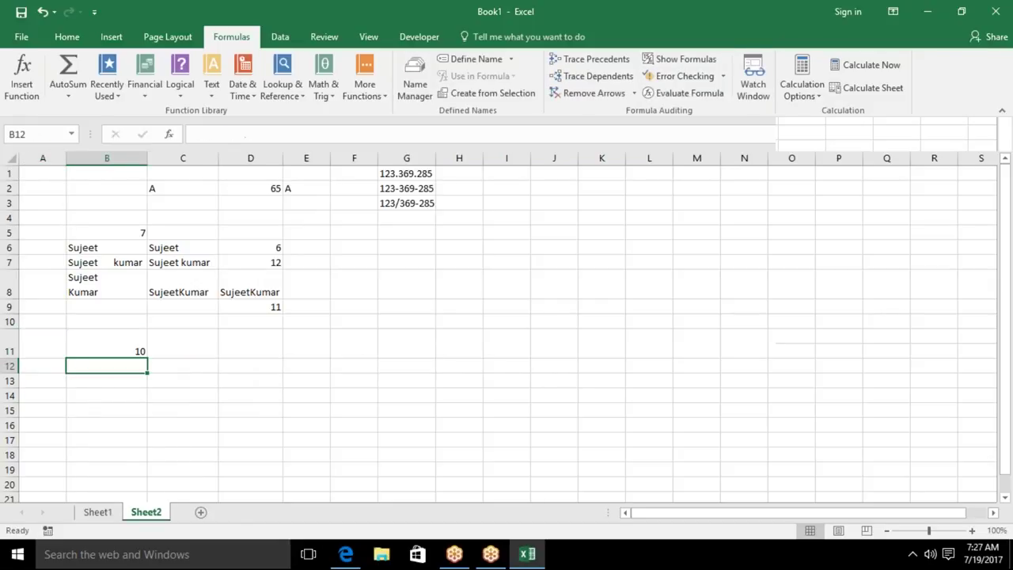
click(106, 343)
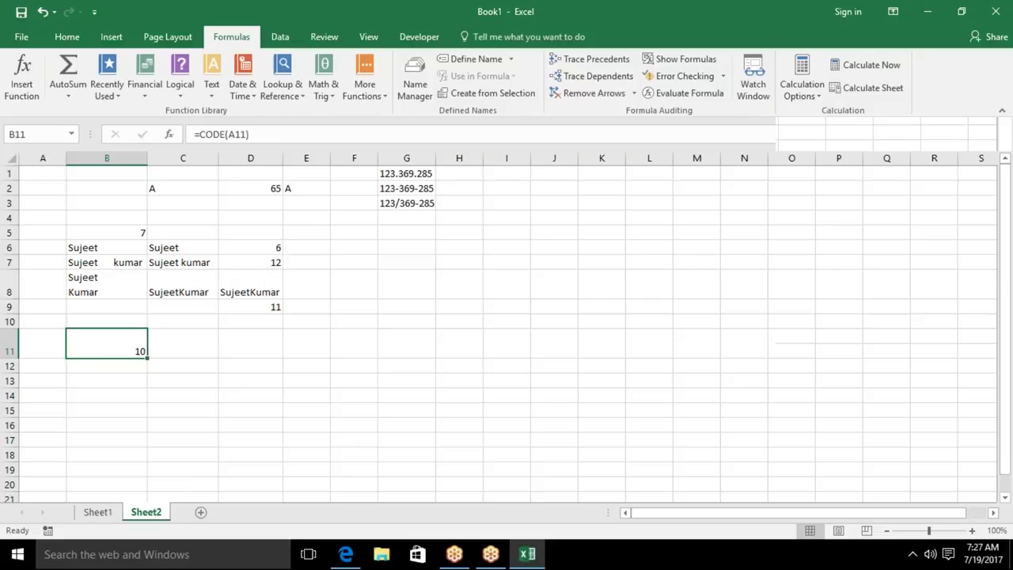
click(43, 344)
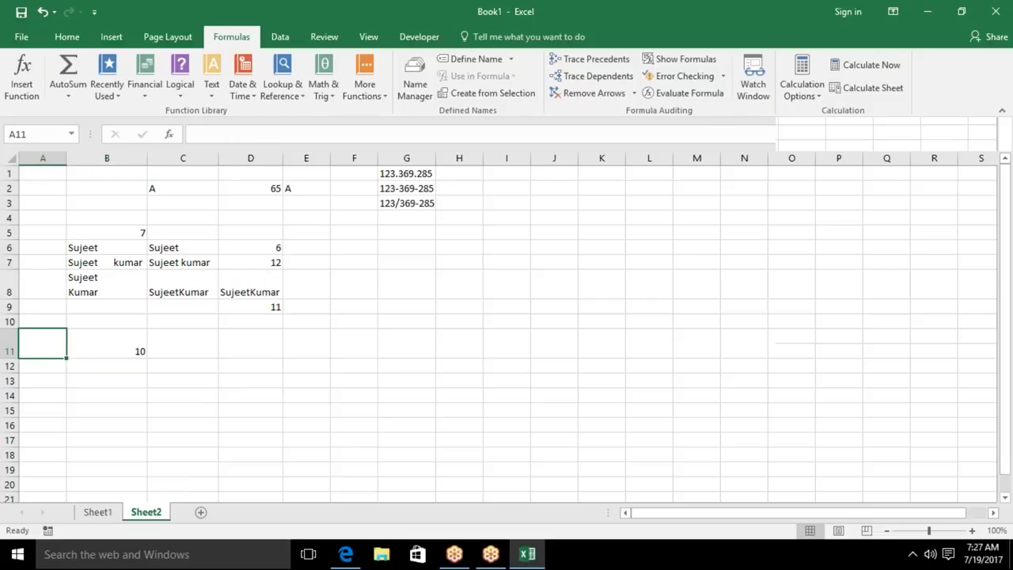
Begin a SUBSTITUTE formula in C9.
key(Right)
key(Right)
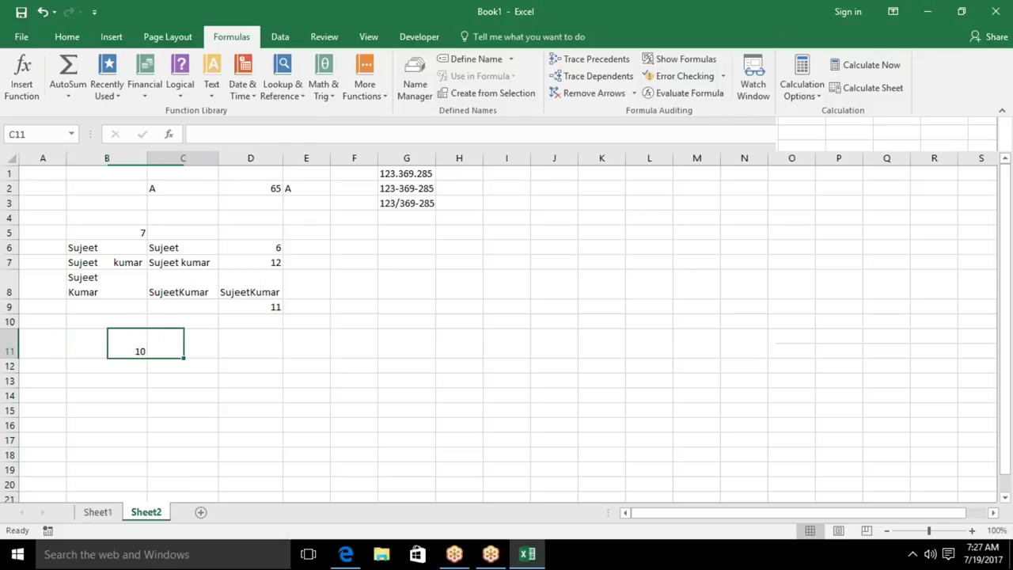
key(Up)
key(Up)
text(=sub)
key(Tab)
Complete C9 as =SUBSTITUTE(C8,CHAR(10)," ") so the line break becomes a space.
click(183, 284)
text(,ch)
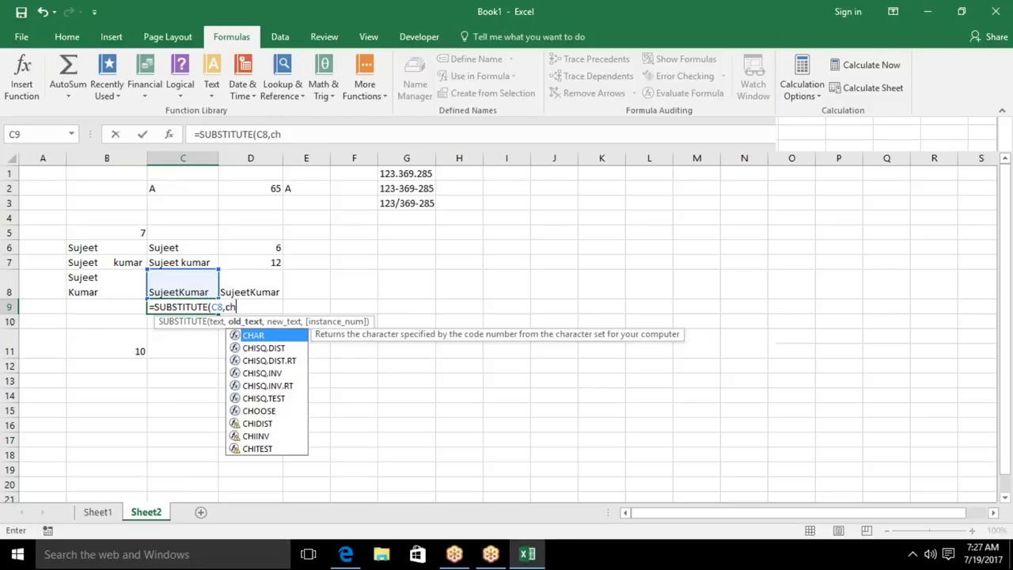
text(ar(10)
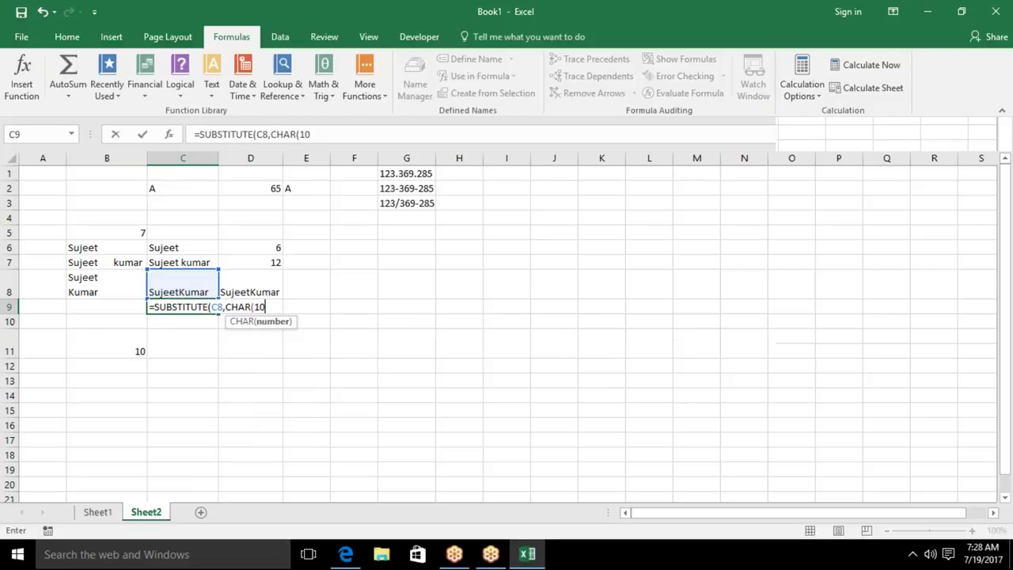
text(),)
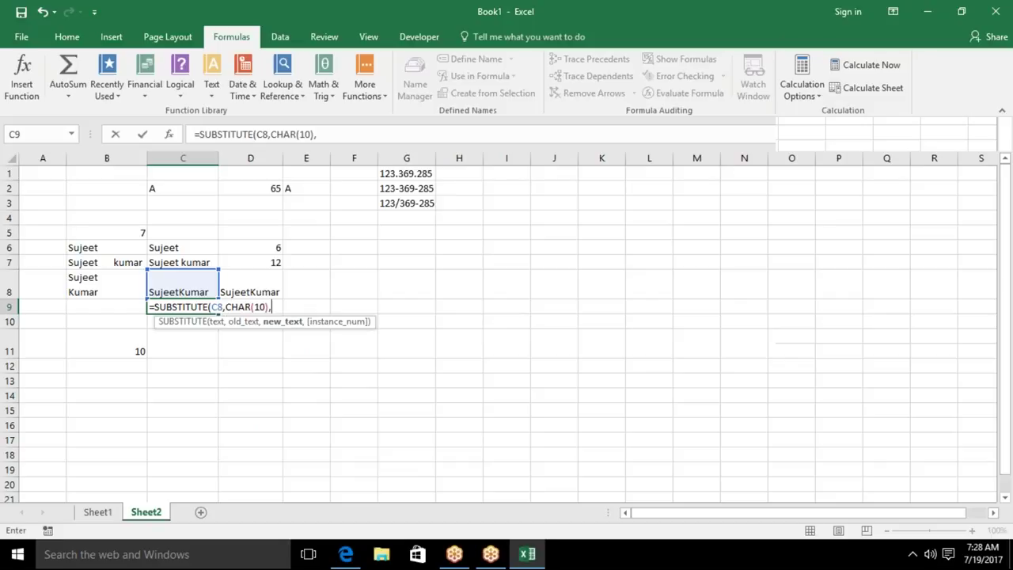
text(" ")
key(Return)
key(Return)
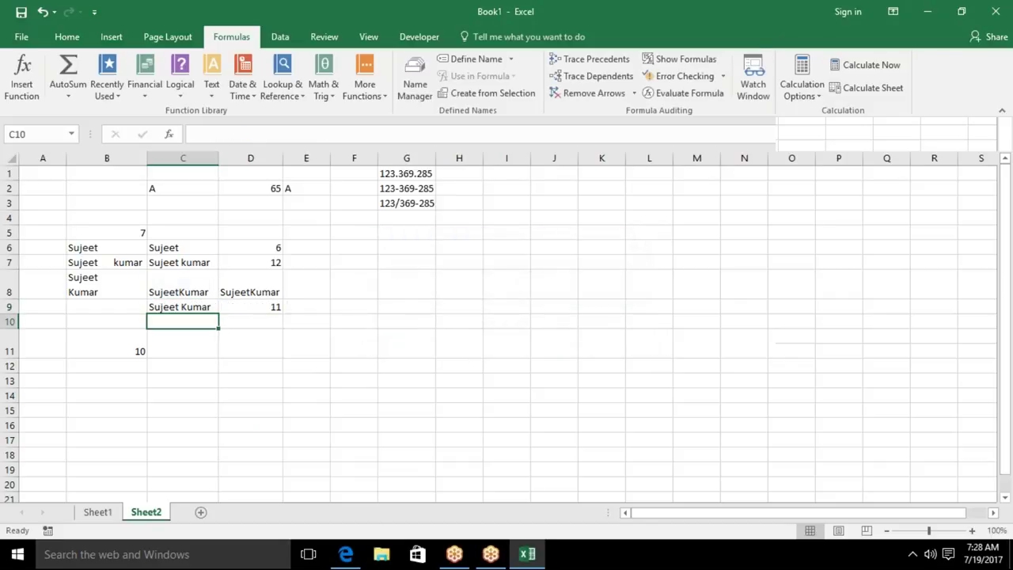
key(Up)
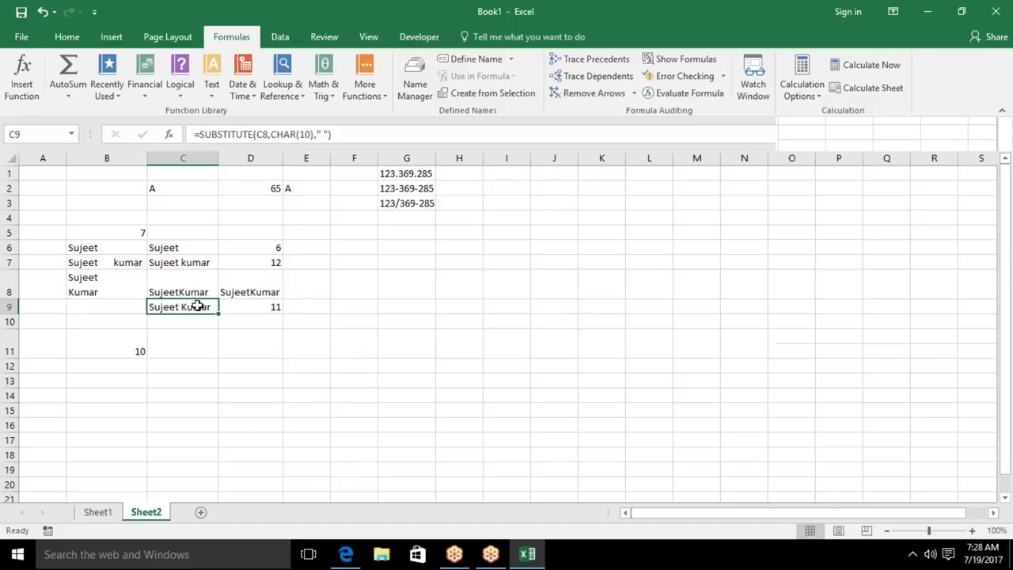
double_click(198, 306)
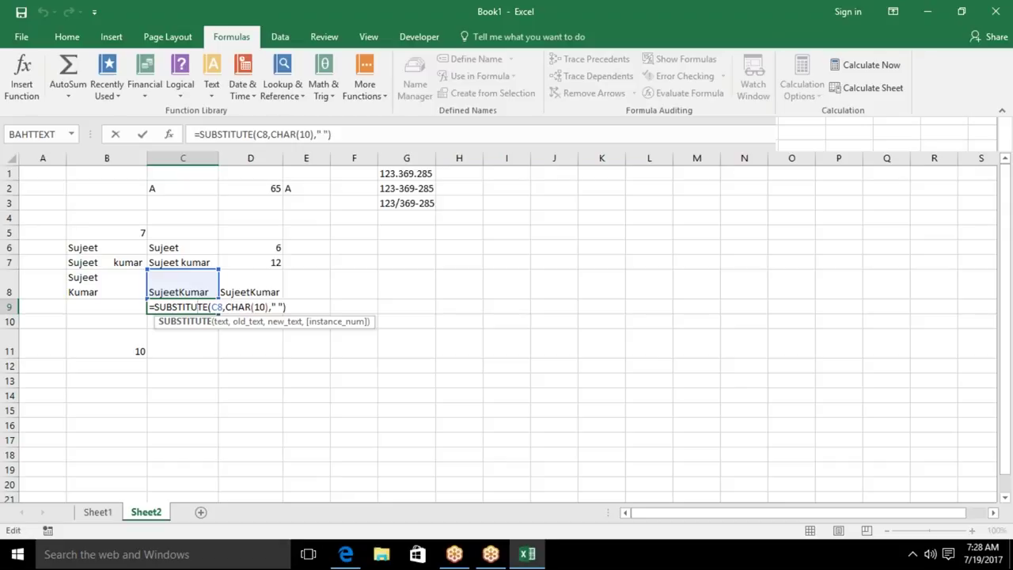
click(198, 307)
key(Return)
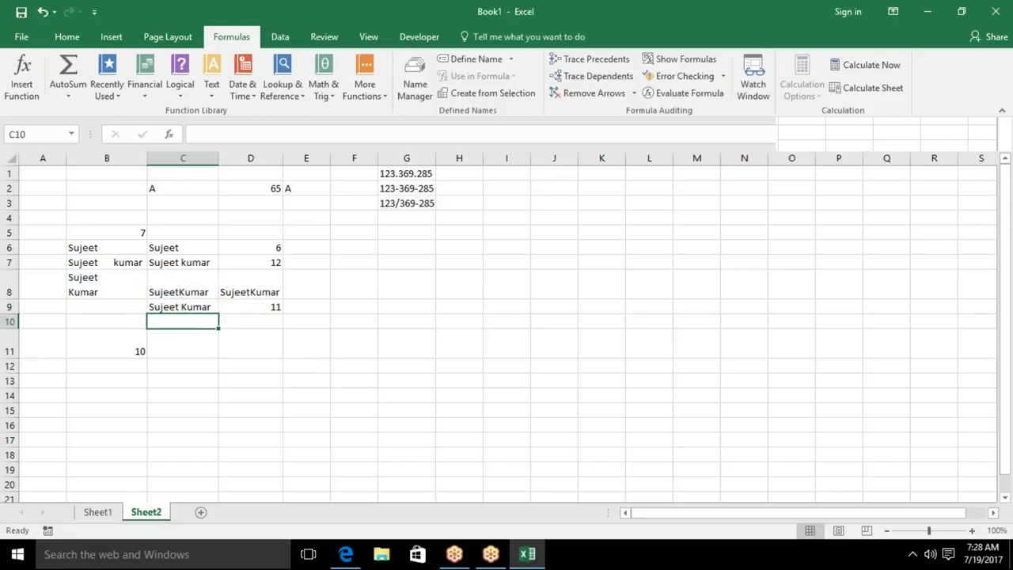
key(Down)
key(Down)
key(Down)
key(Down)
key(Left)
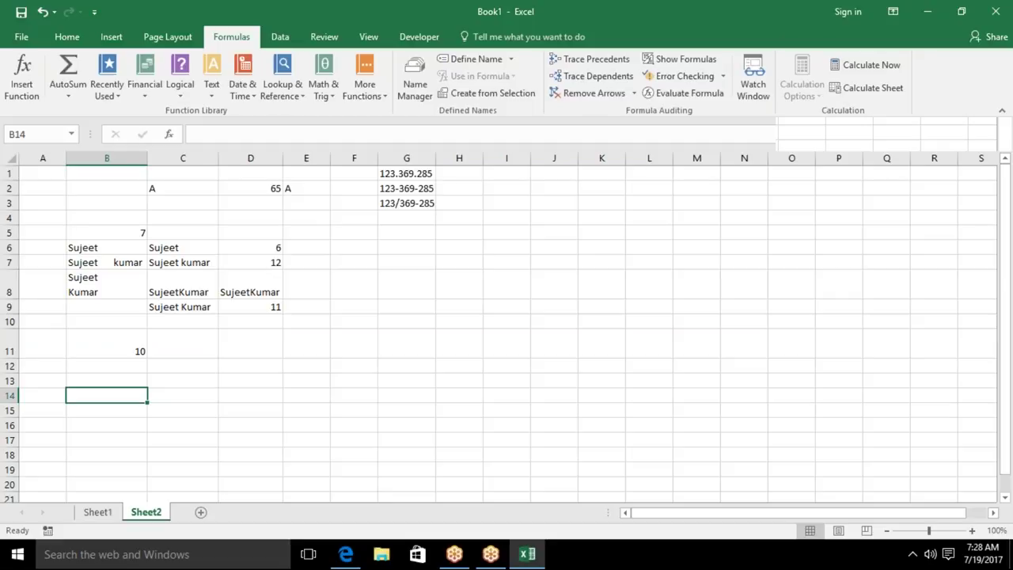
Enter sujeet in B14 and =UPPER(B14) in C14 to get SUJEET.
text(sujeet)
key(Tab)
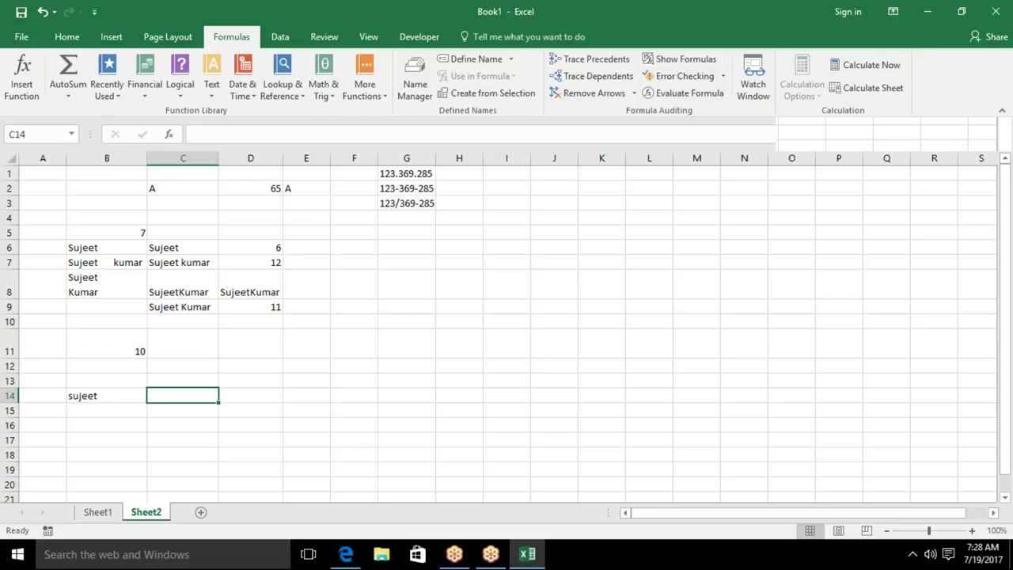
text(=upp)
key(Tab)
key(Left)
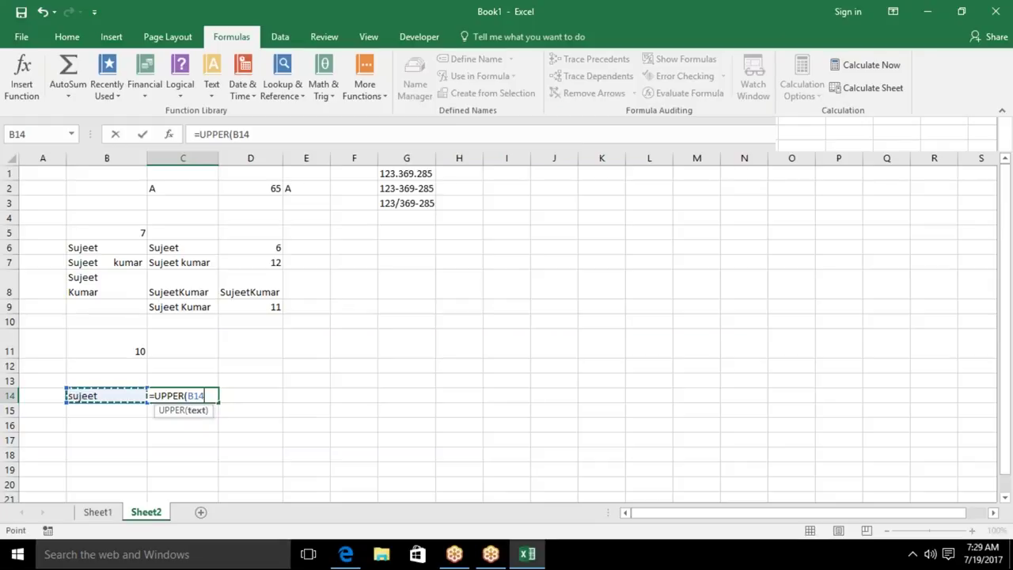
key(Return)
key(Up)
key(Right)
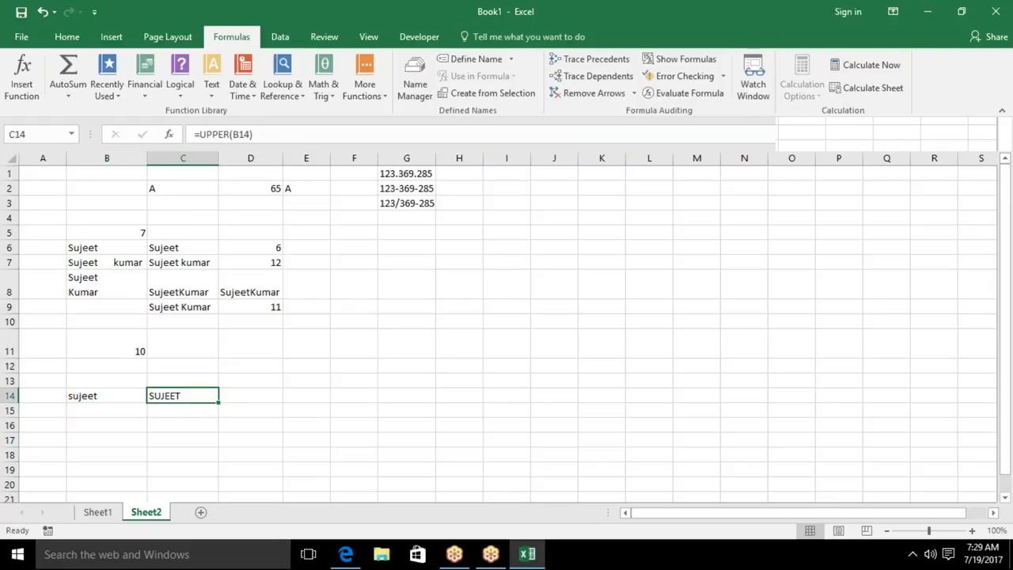
Enter =LOWER(C14) in D14 to turn SUJEET back into sujeet.
click(250, 395)
text(=lo)
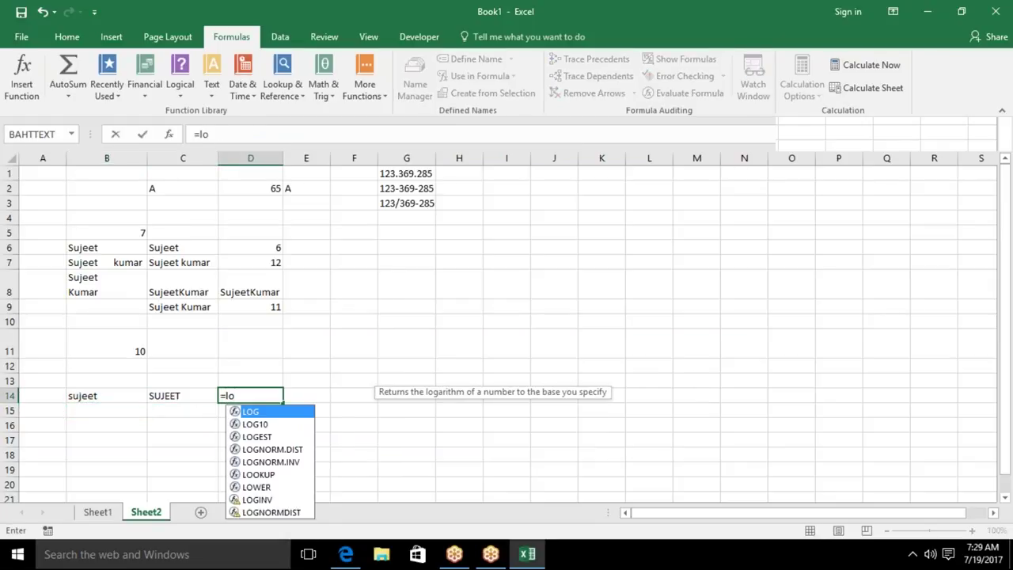
text(w)
key(Tab)
key(Left)
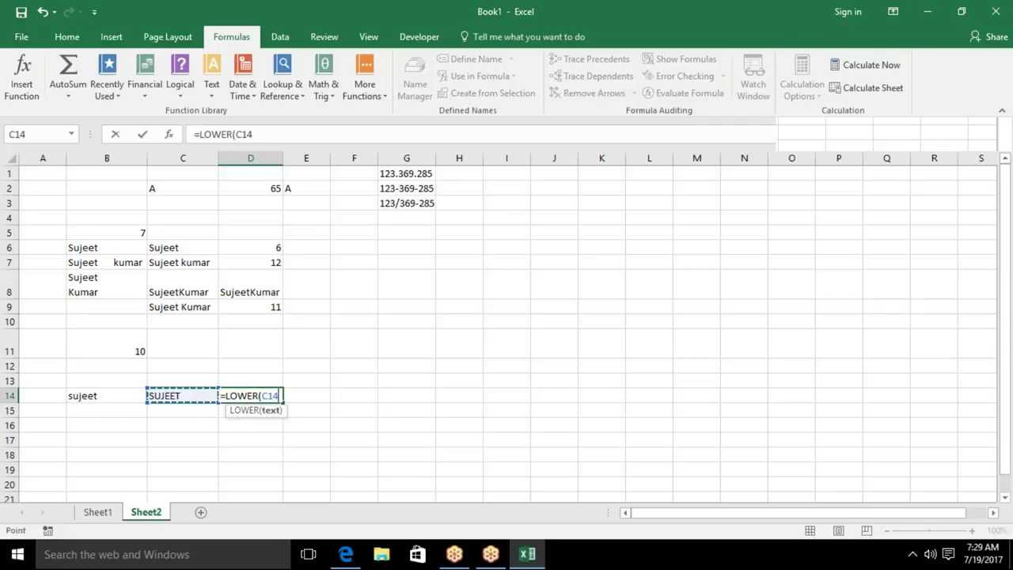
key(Return)
Enter =PROPER(D14) in E14 to produce Sujeet.
click(250, 396)
click(307, 396)
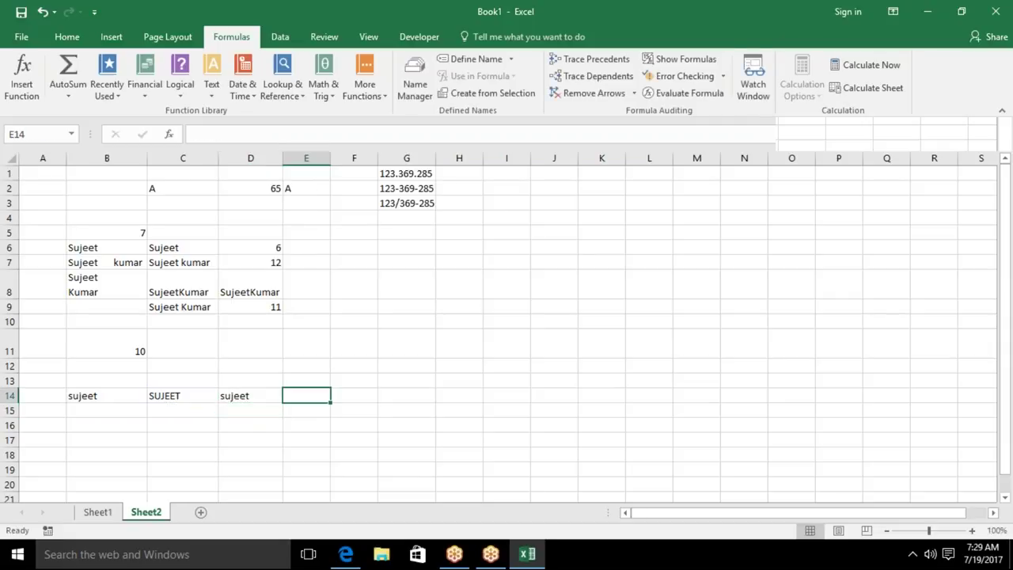
text(=pro)
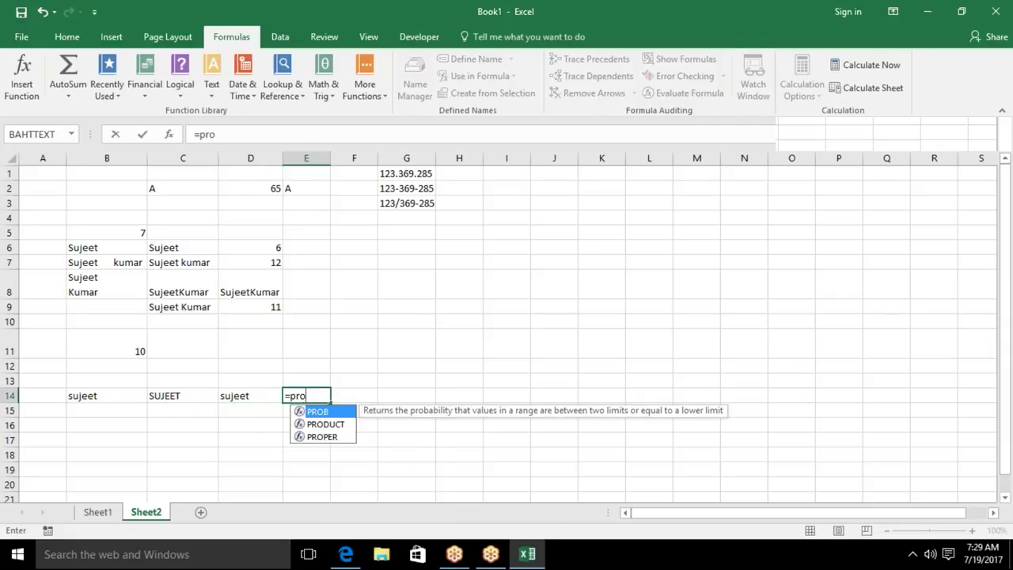
key(Down)
key(Down)
key(Tab)
key(Left)
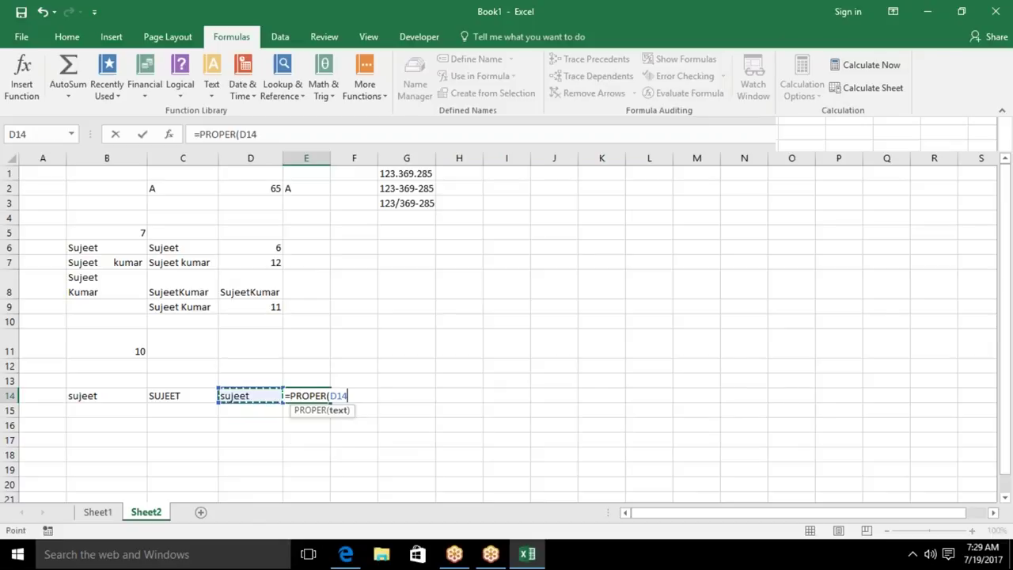
key(Return)
Review the UPPER, LOWER and PROPER formulas in C14, D14 and E14.
click(250, 396)
click(182, 396)
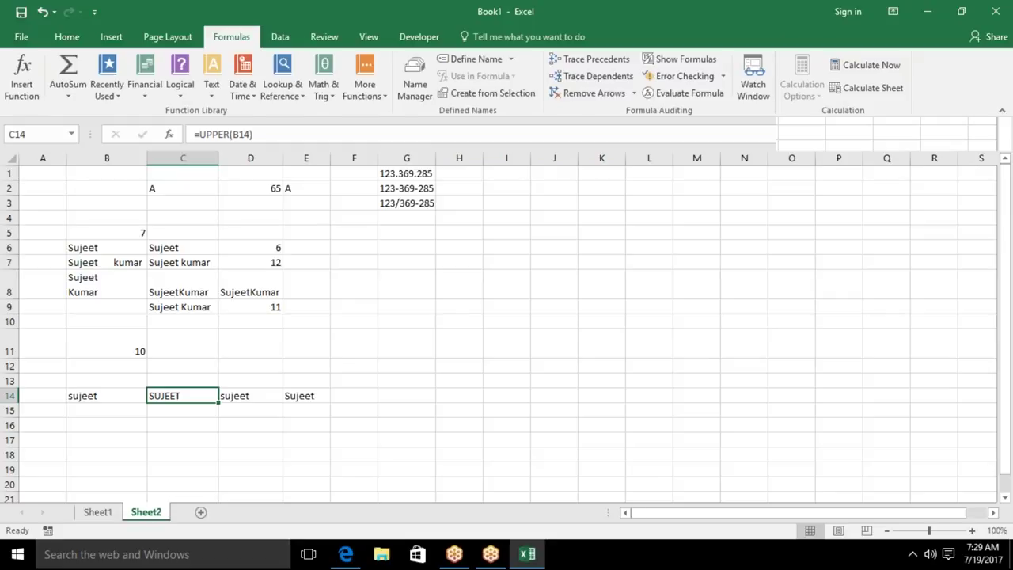
click(250, 396)
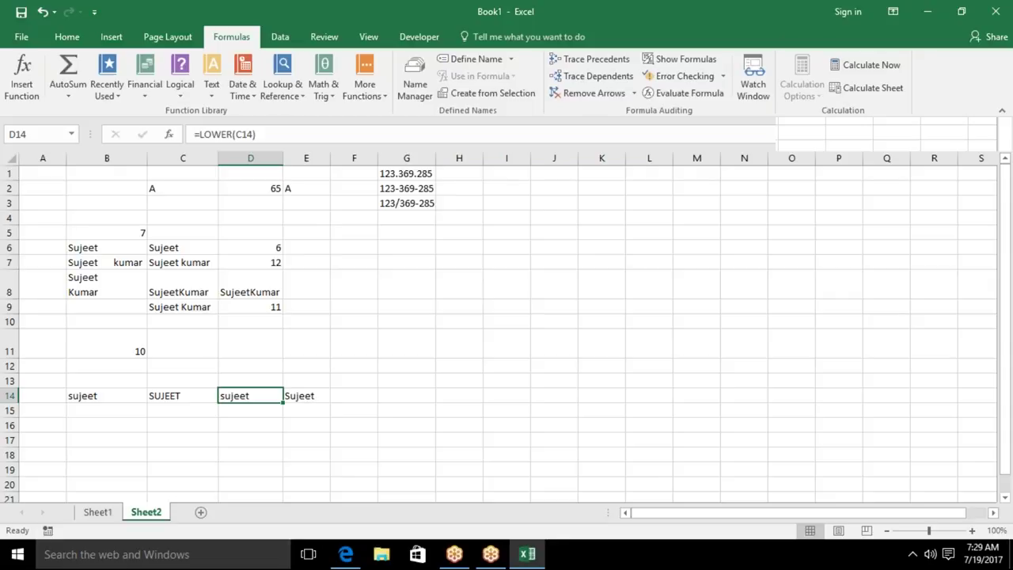
click(306, 396)
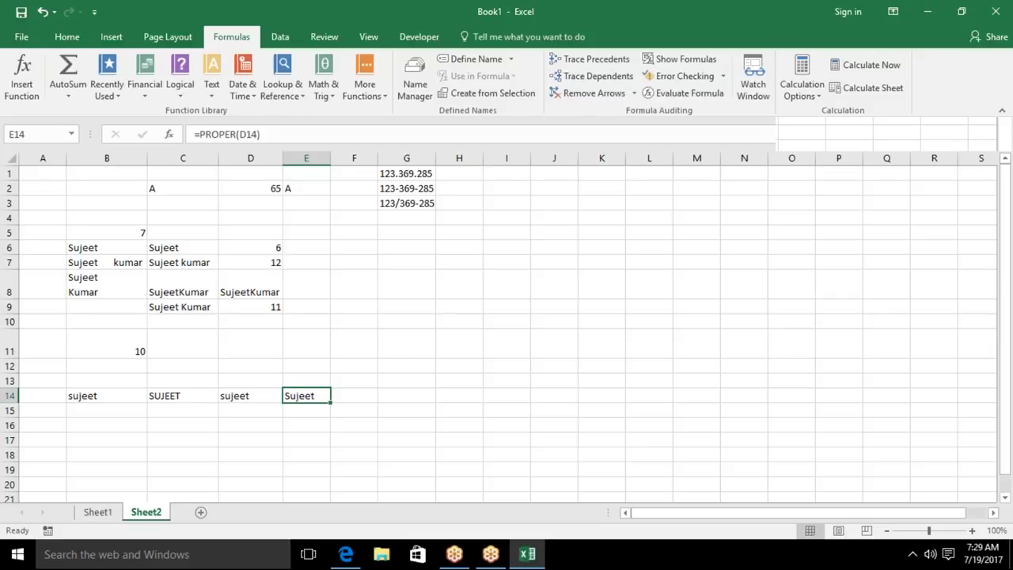
key(Down)
key(Down)
key(Down)
key(Left)
key(Left)
key(Left)
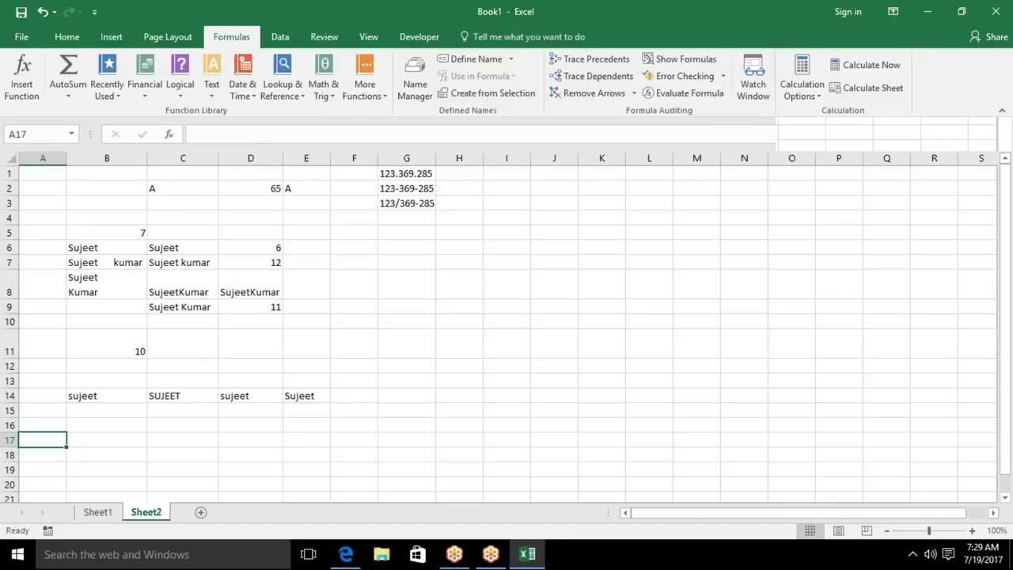
Type ram in B17 and RAM in C17.
click(106, 440)
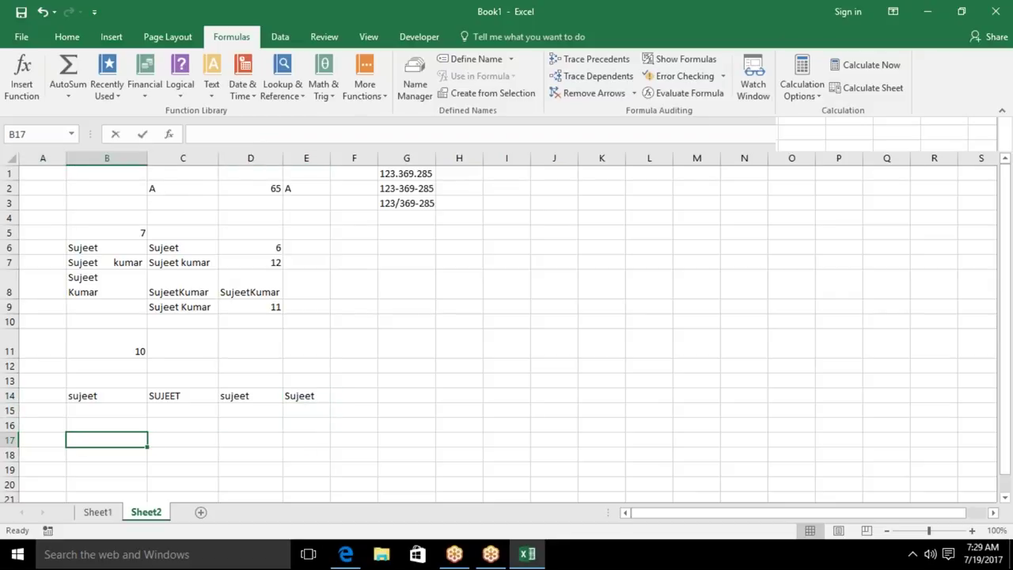
text(ram)
key(Tab)
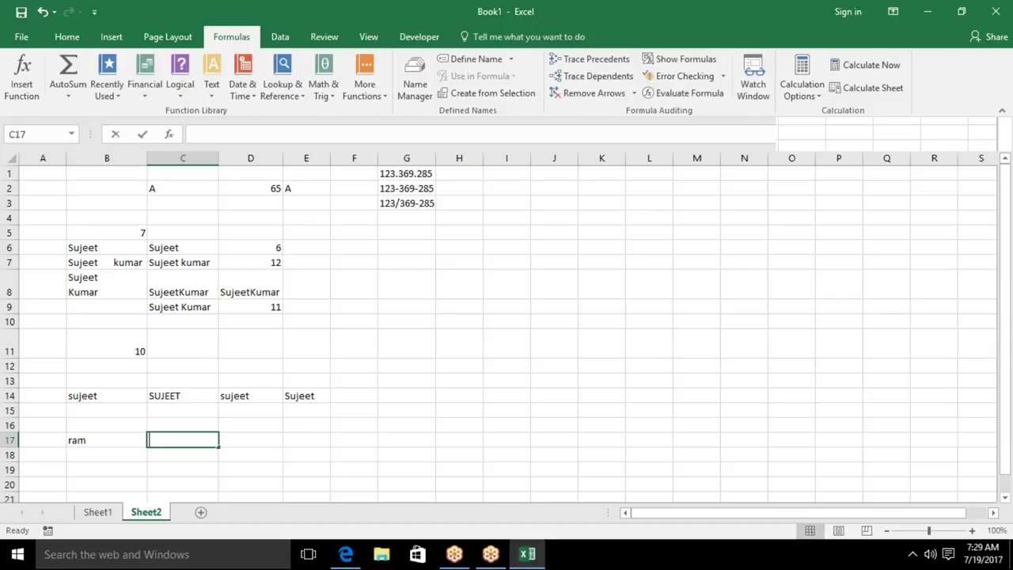
text(RAM)
key(Left)
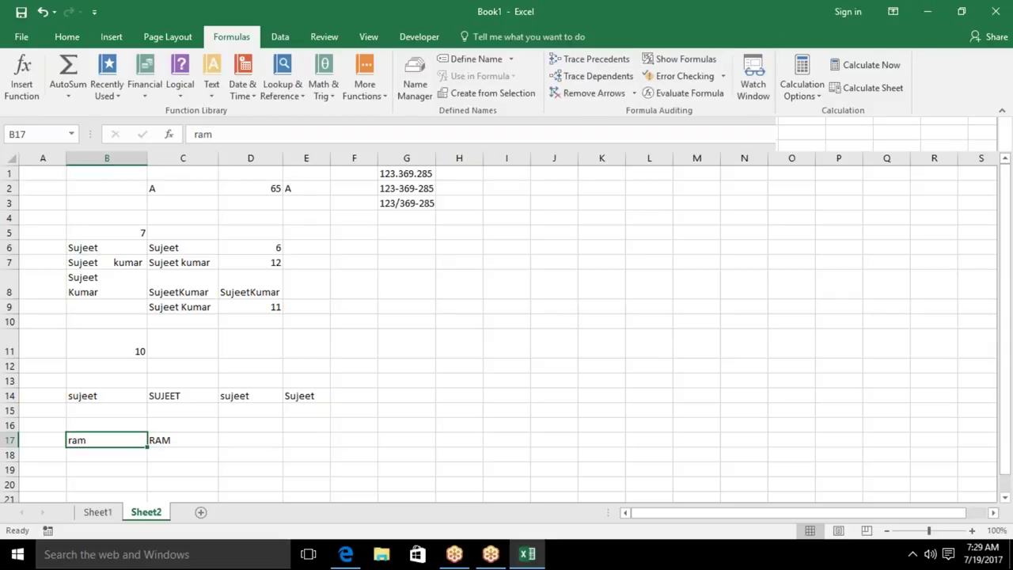
Enter =B17=C17 in D17, which returns TRUE despite the different case.
click(250, 440)
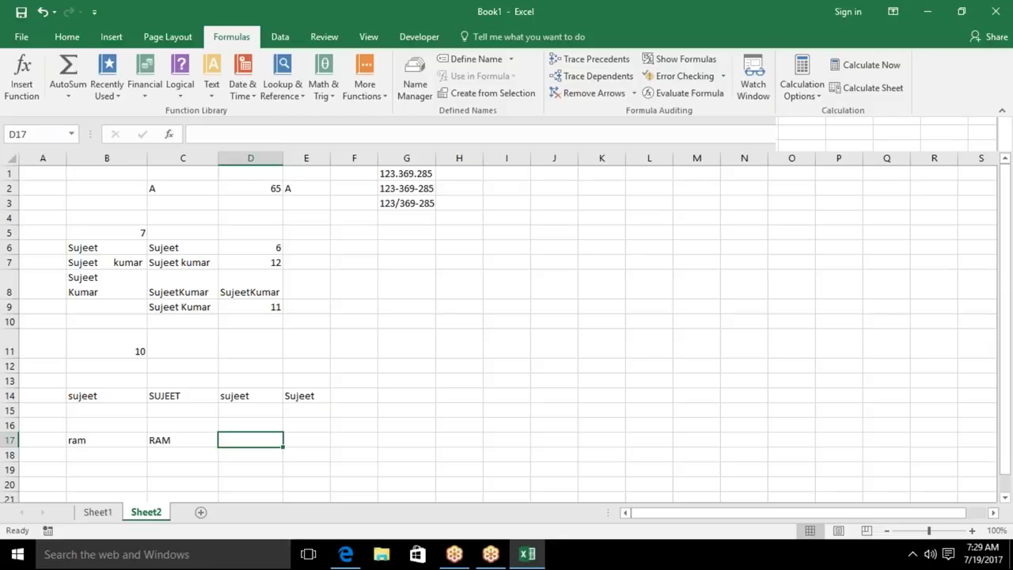
text(=)
key(Left)
key(Left)
key(Left)
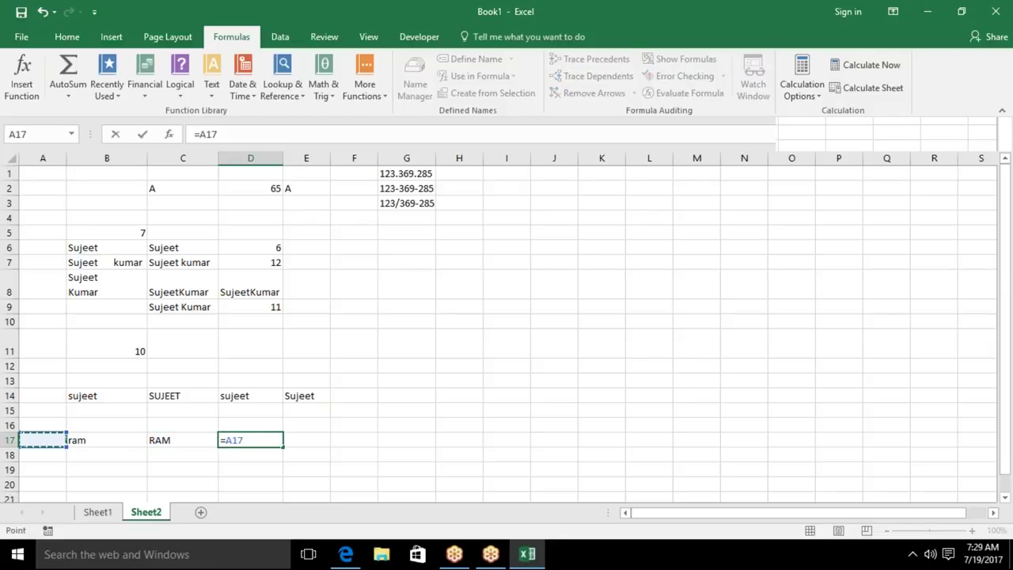
key(Right)
text(=)
key(Left)
key(Return)
key(F2)
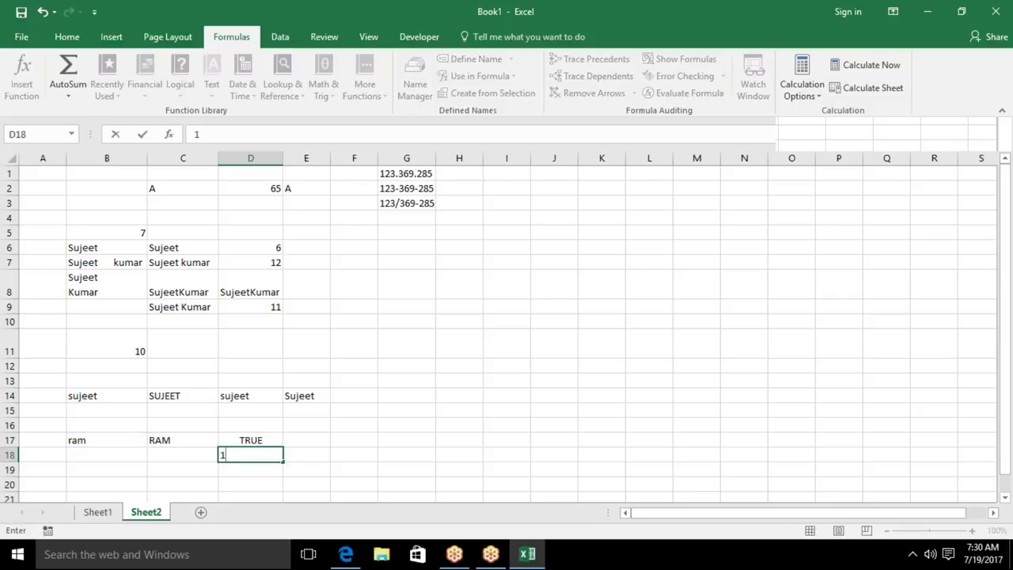
key(Escape)
key(Up)
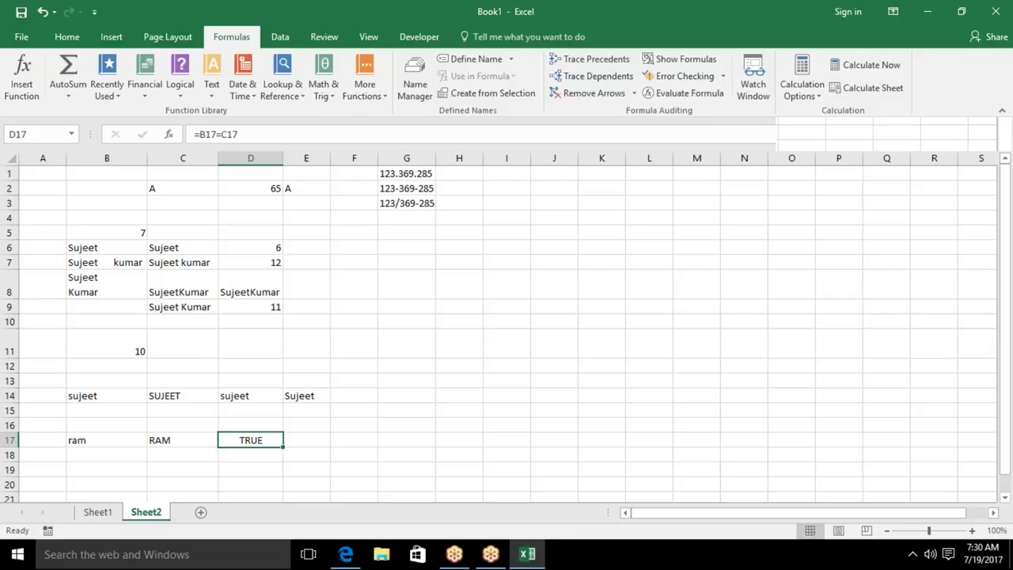
key(Down)
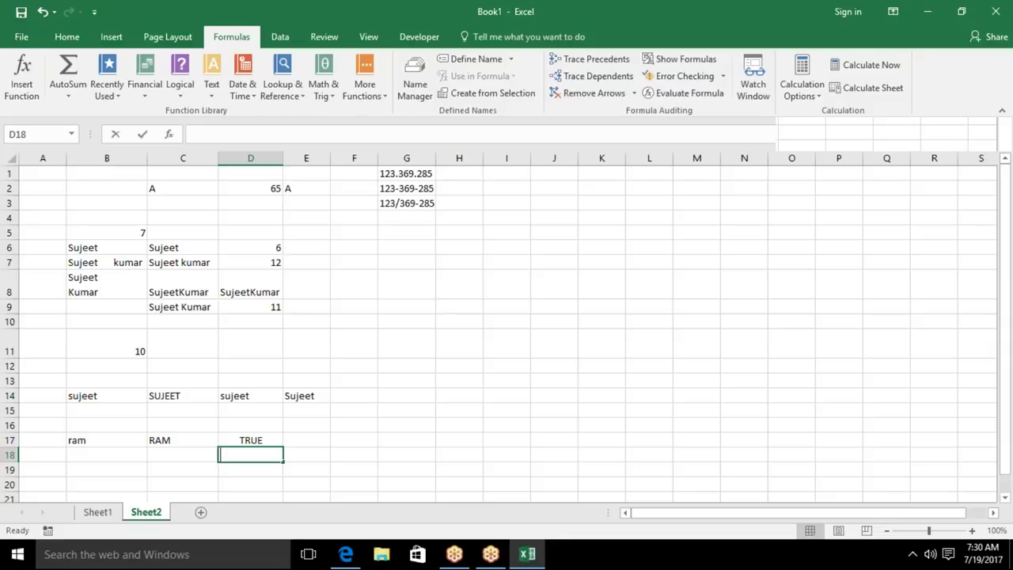
Enter =EXACT(B17,C17) in D18, which returns FALSE.
text(=ex)
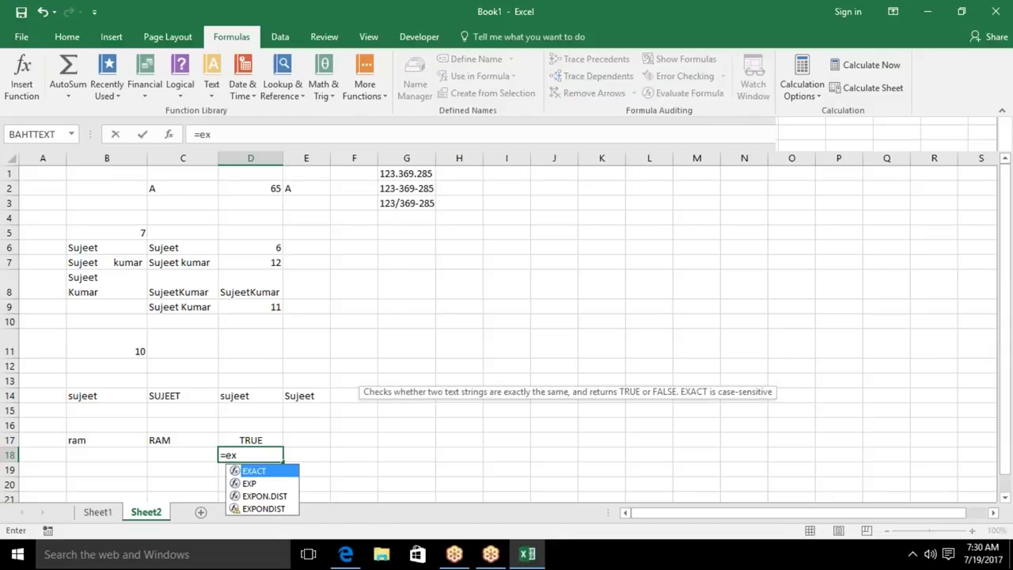
key(Tab)
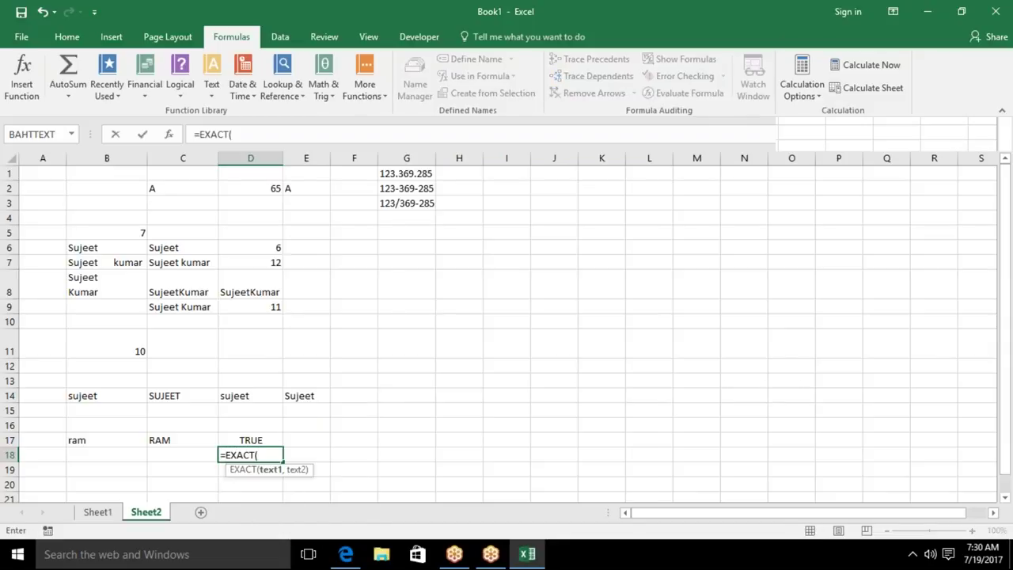
click(69, 438)
text(,)
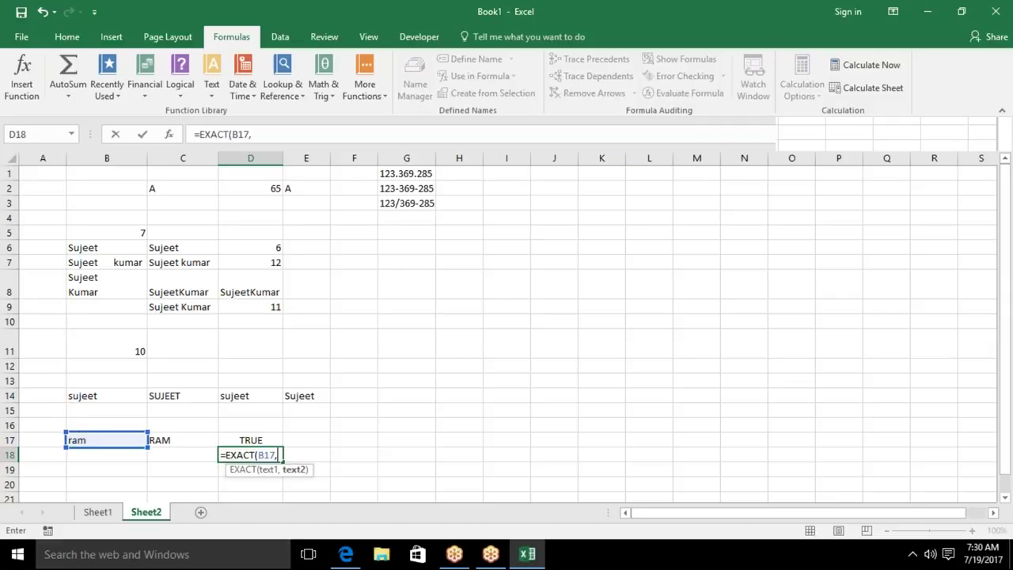
click(167, 436)
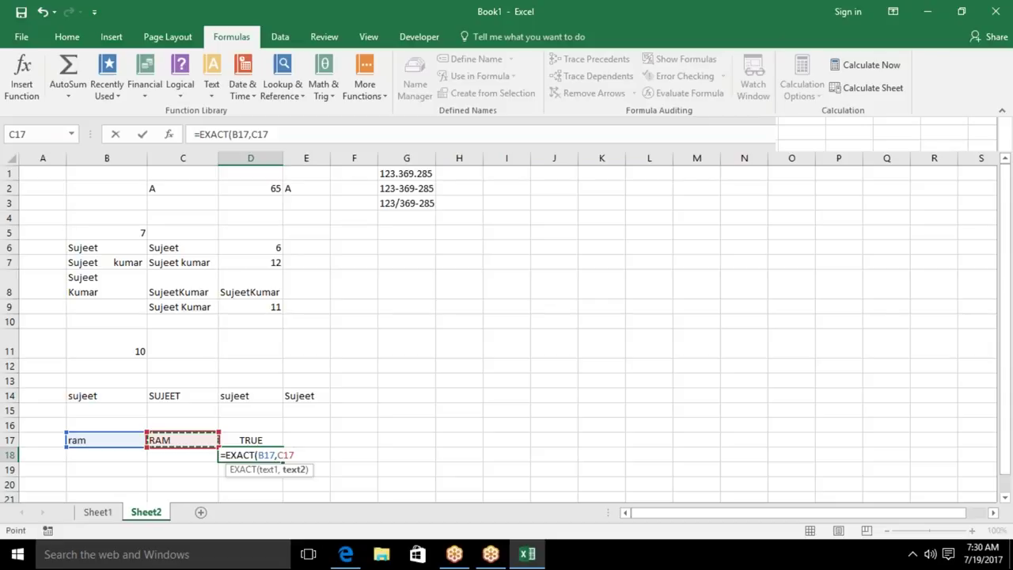
text())
key(Return)
click(250, 455)
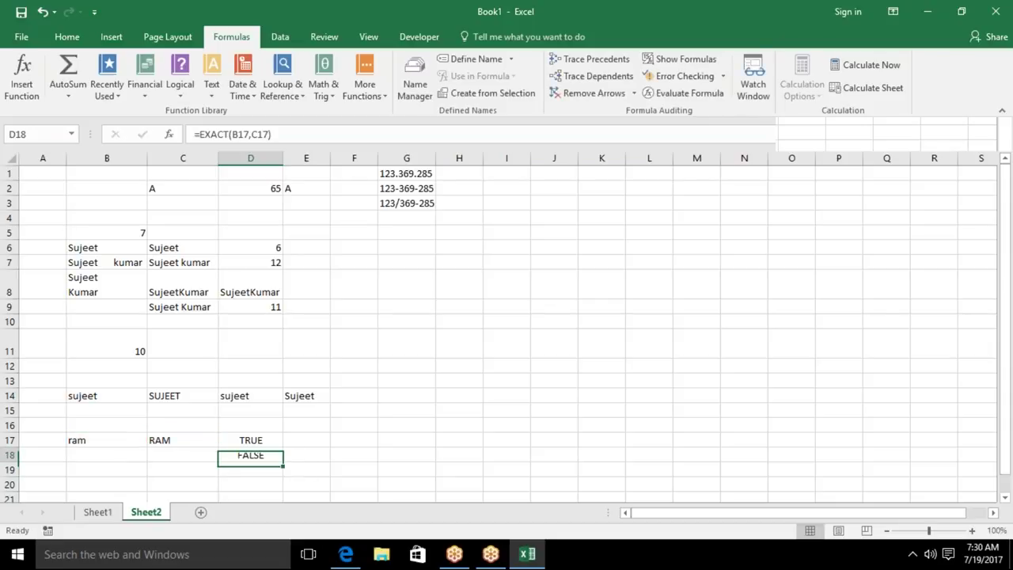
Retype B17 as RAM so the EXACT check in D18 turns TRUE.
click(105, 445)
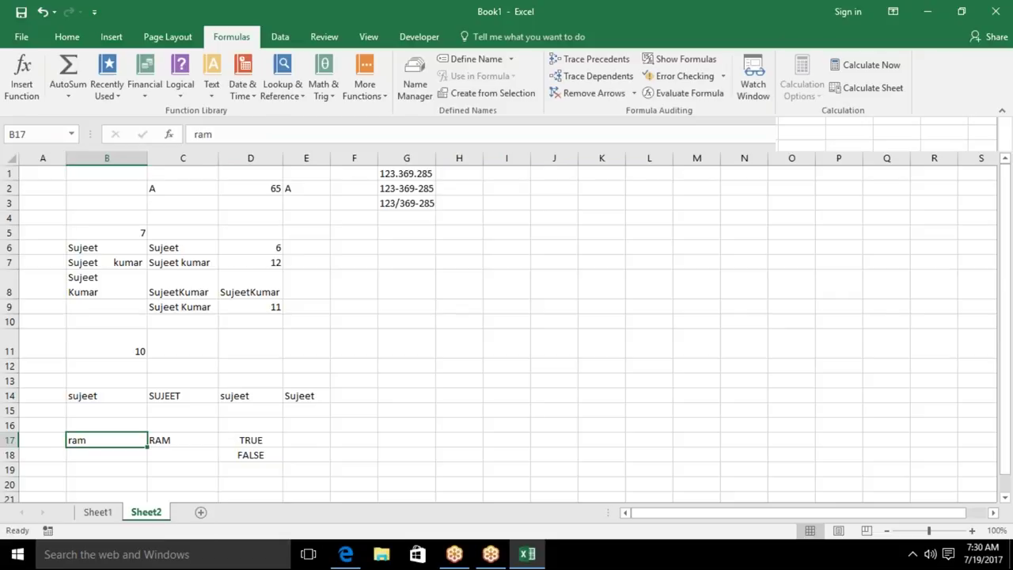
text(RA)
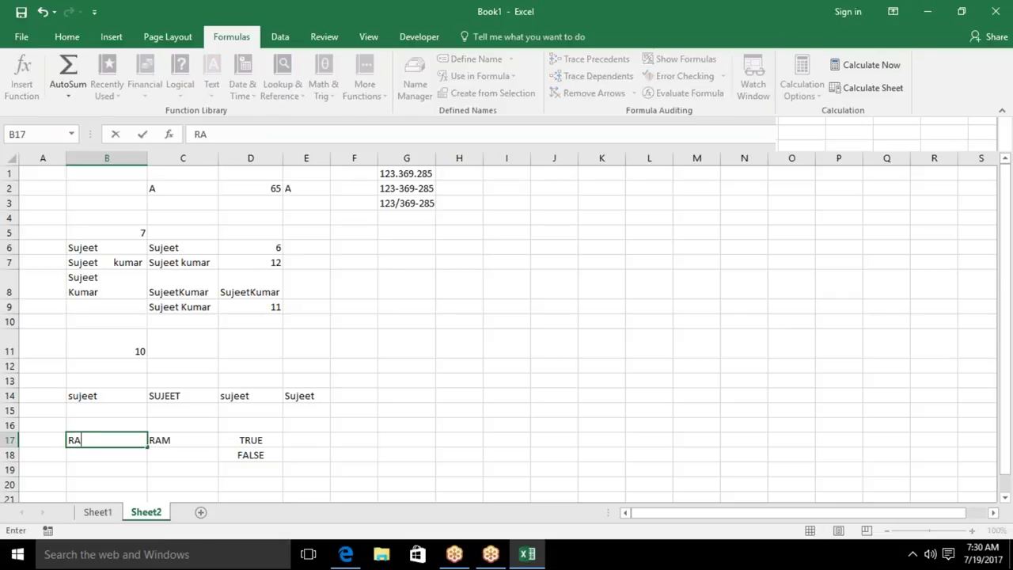
text(M)
key(Return)
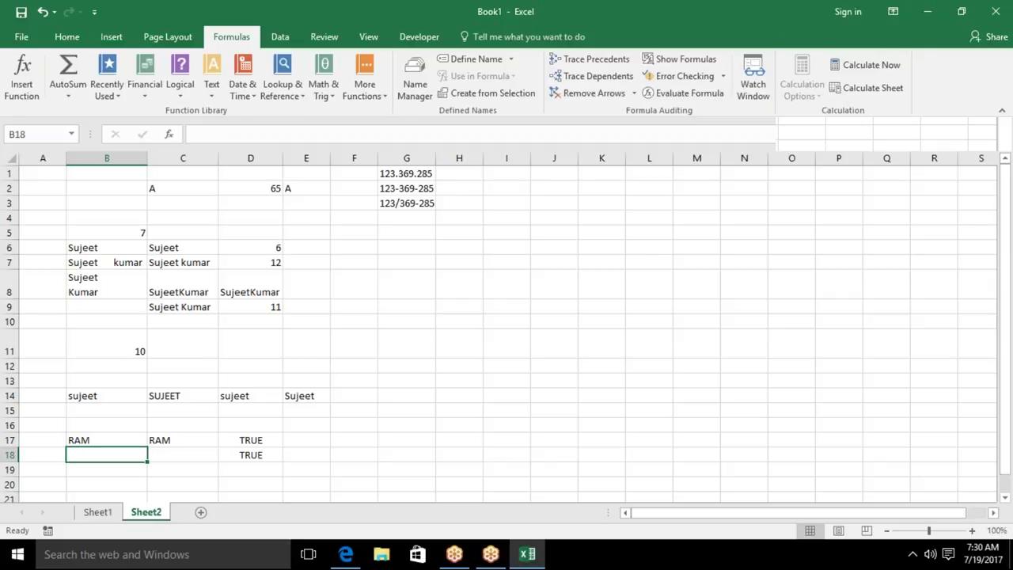
key(Down)
key(Down)
key(Down)
key(Down)
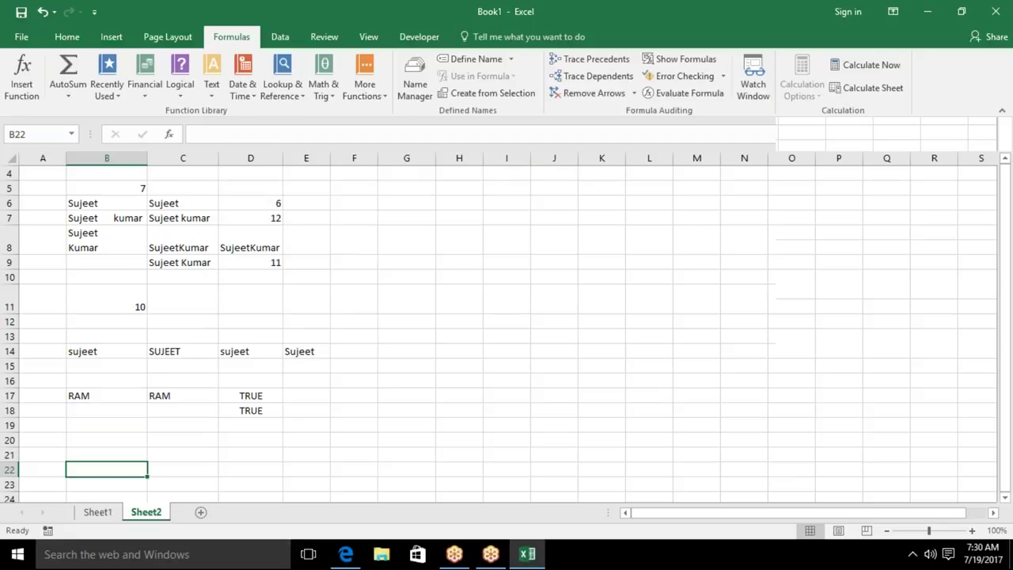
Enter 1254 in B22, apply time then date format, and restore General format.
text(1254)
key(Return)
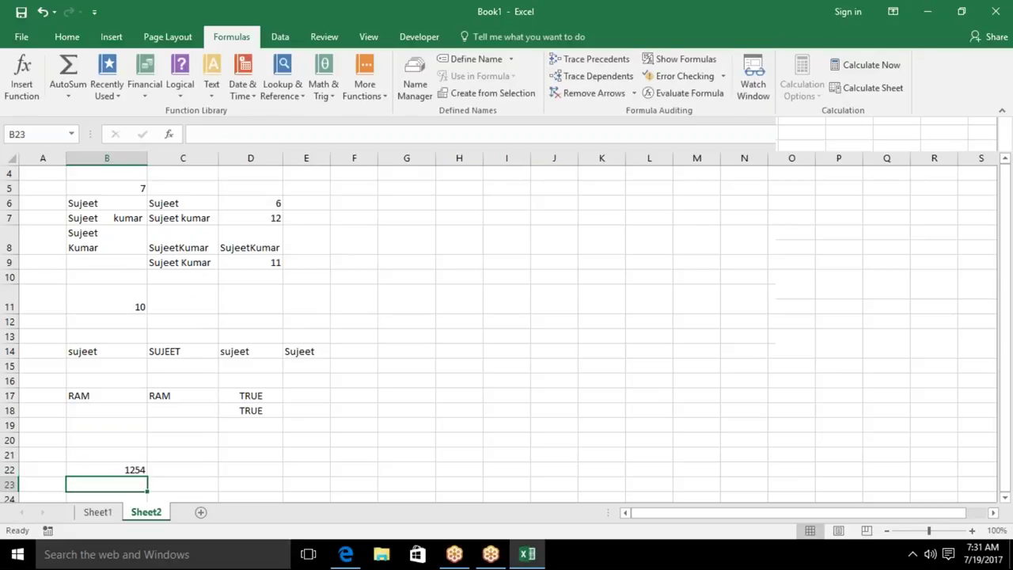
click(106, 470)
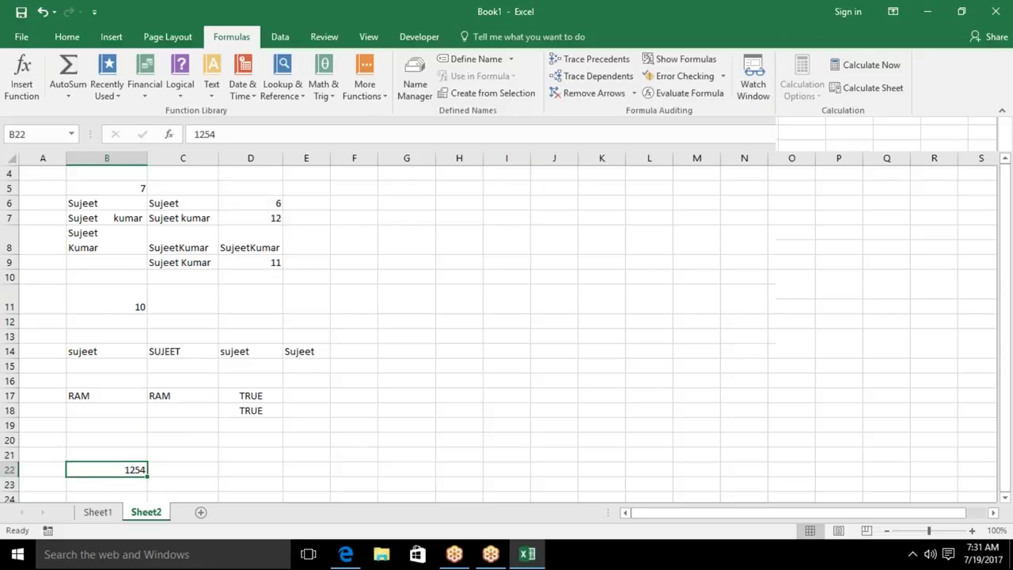
key(ctrl+shift+2)
key(ctrl+shift+3)
key(ctrl+shift+grave)
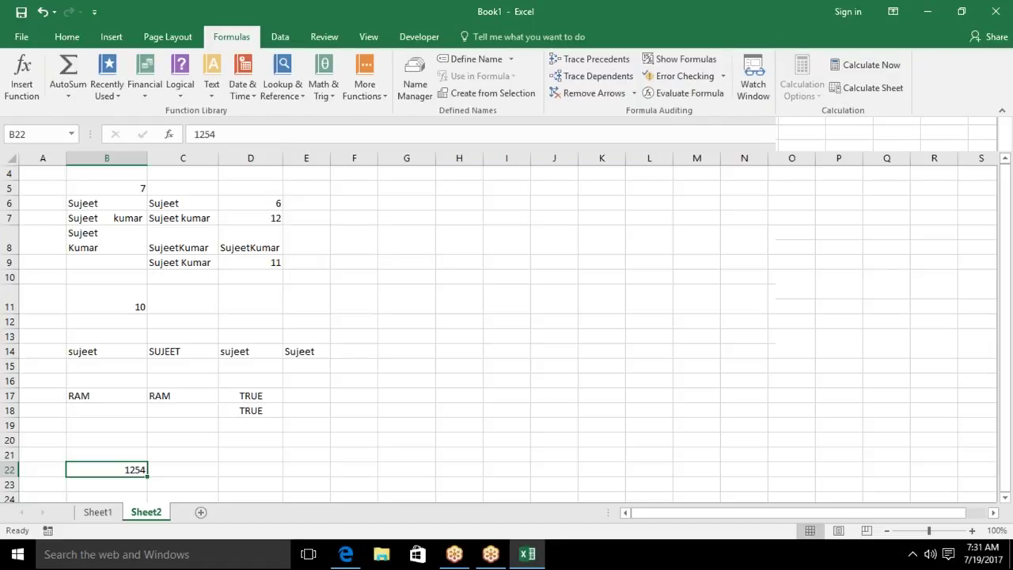
Enter =FIXED(B22) in C22 so the 1254 appears as 1,254.00.
click(183, 469)
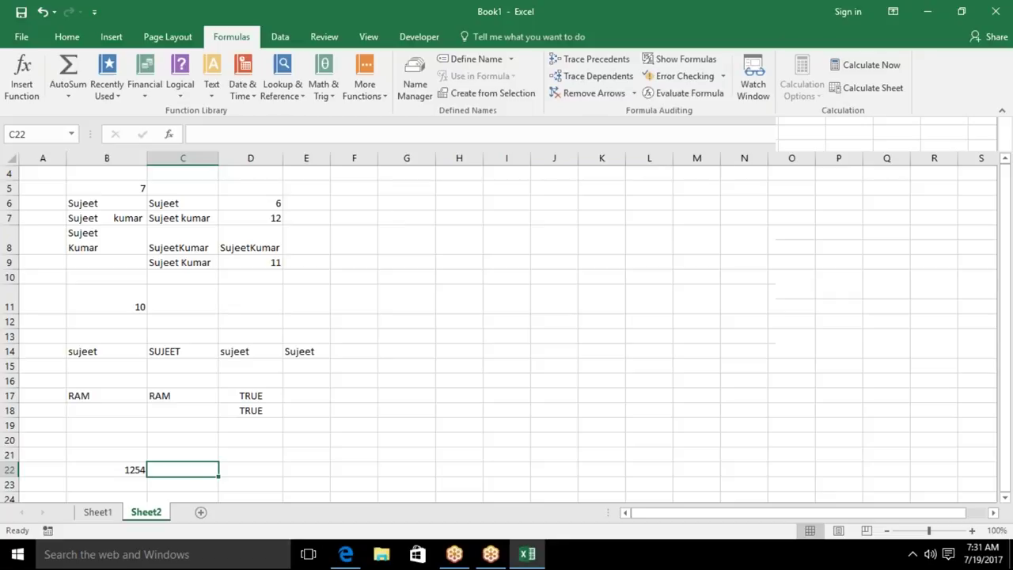
text(=f)
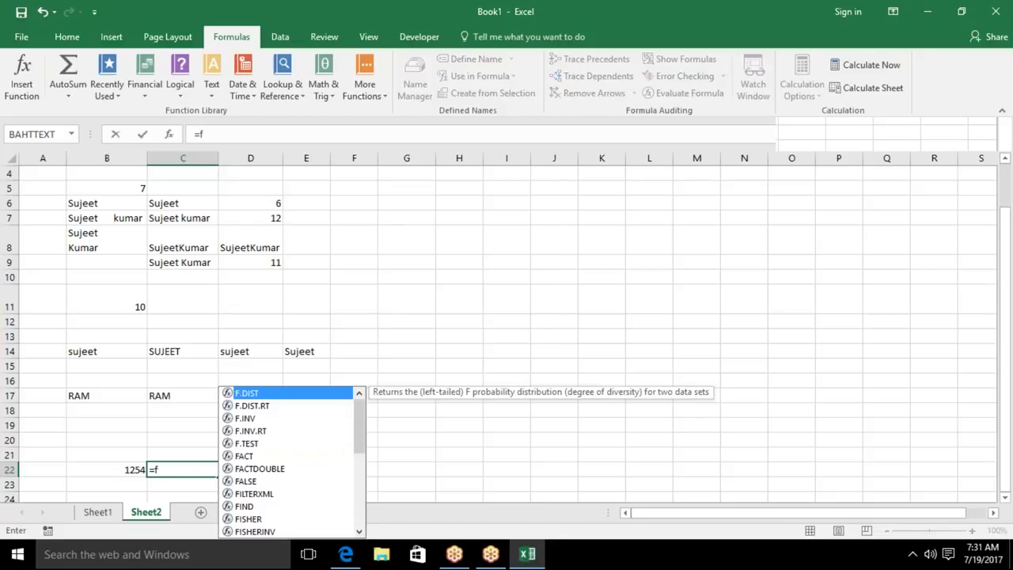
text(ix)
key(Tab)
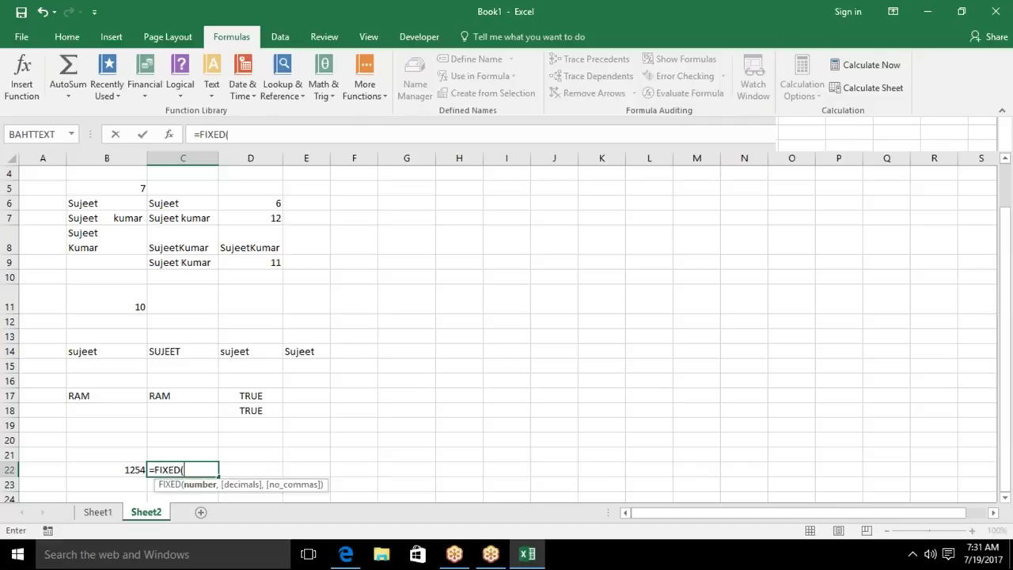
text(b22))
key(Return)
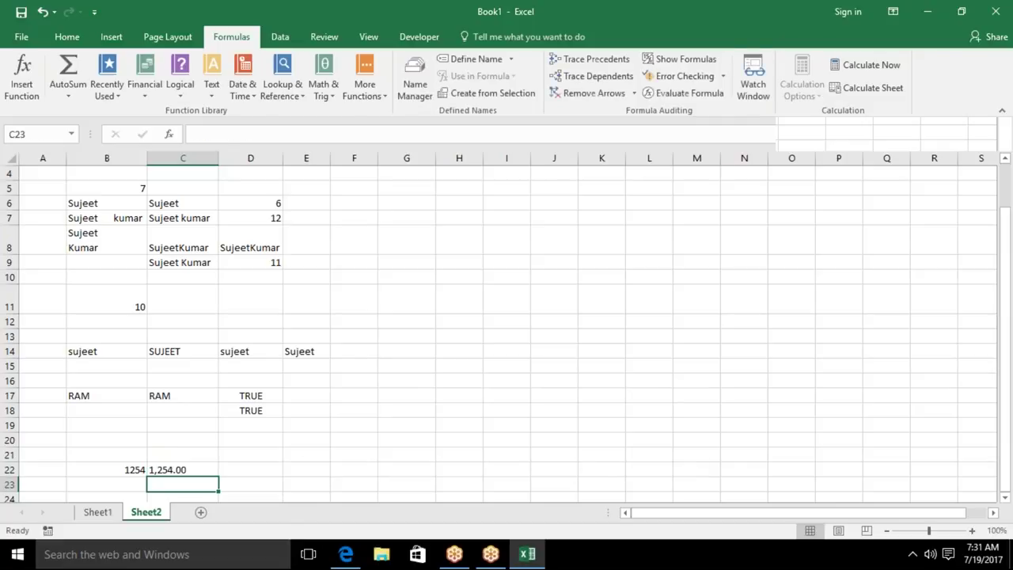
click(182, 469)
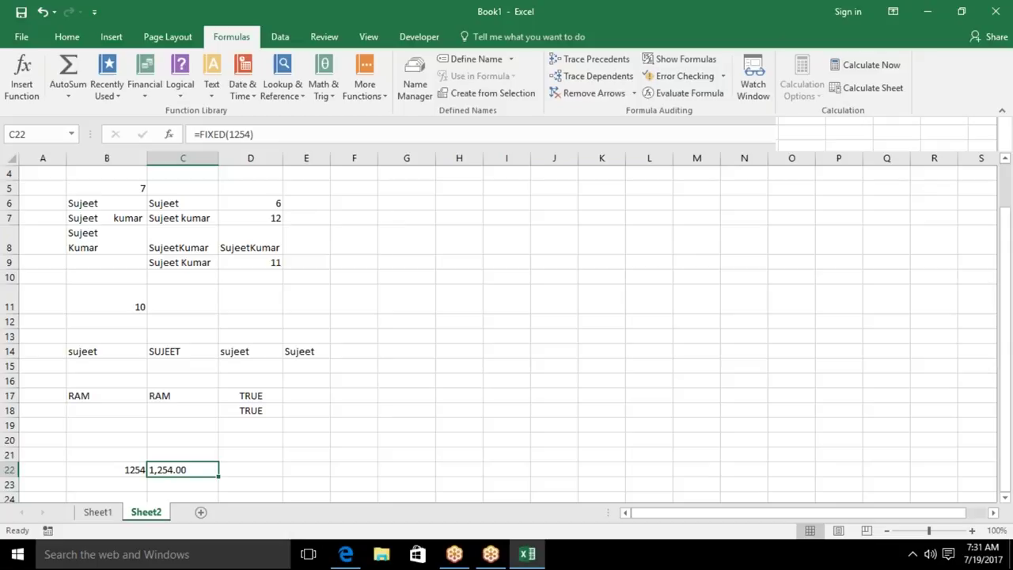
Try Percent, Comma Style and Increase/Decrease Decimal formatting on C22.
click(66, 40)
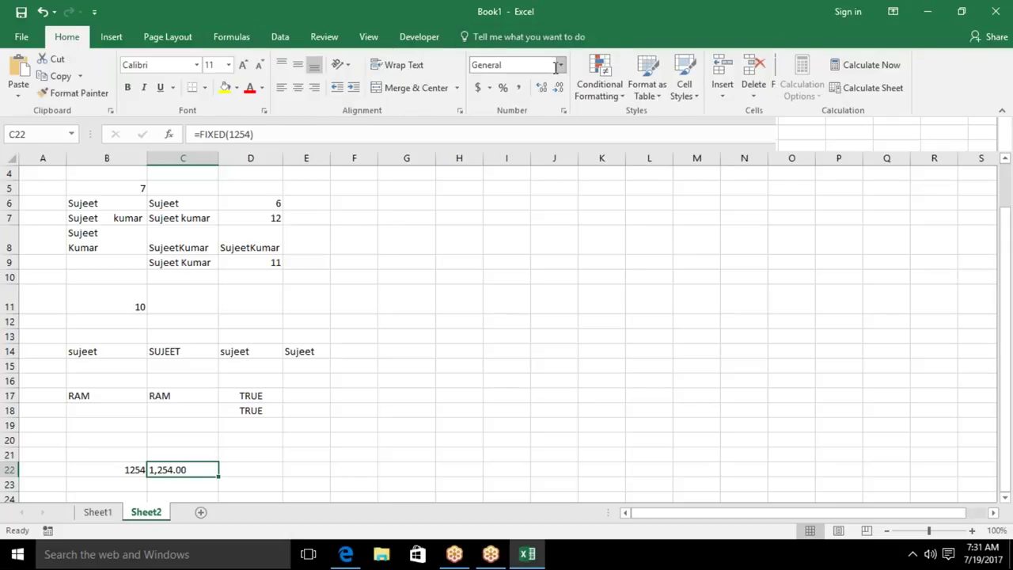
click(502, 88)
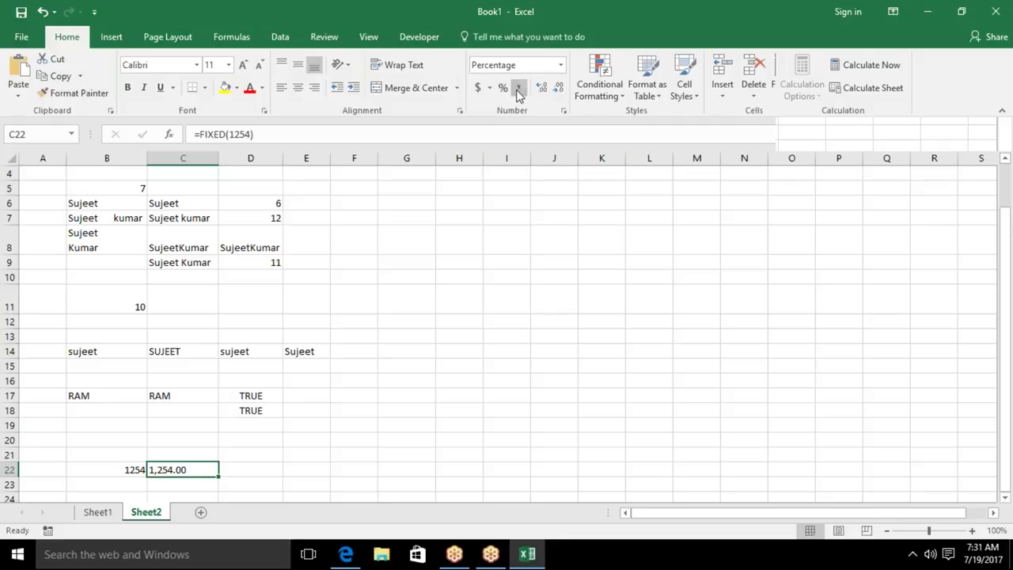
click(519, 89)
click(541, 87)
click(559, 90)
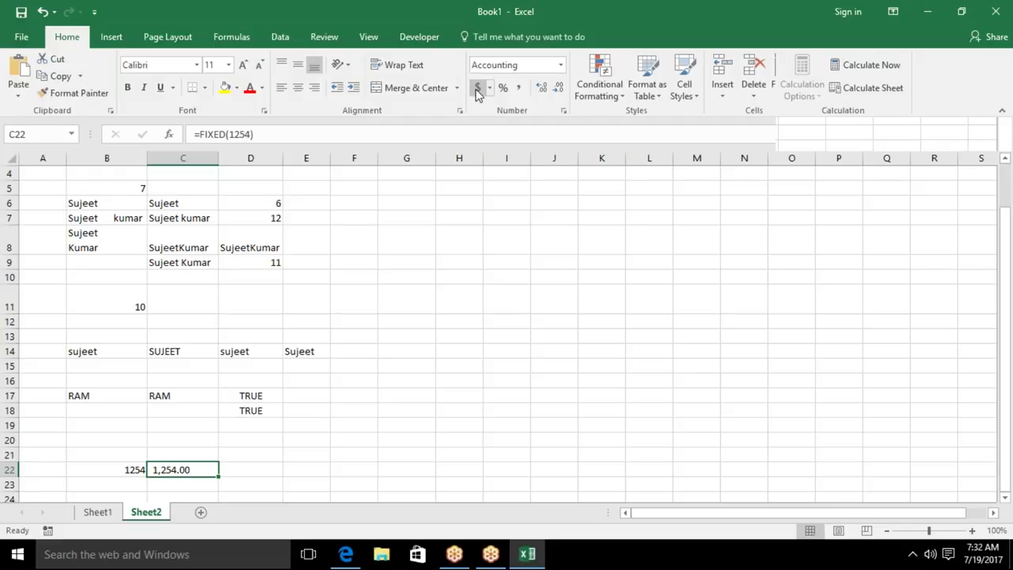
key(Down)
key(Down)
key(Down)
key(Left)
key(Left)
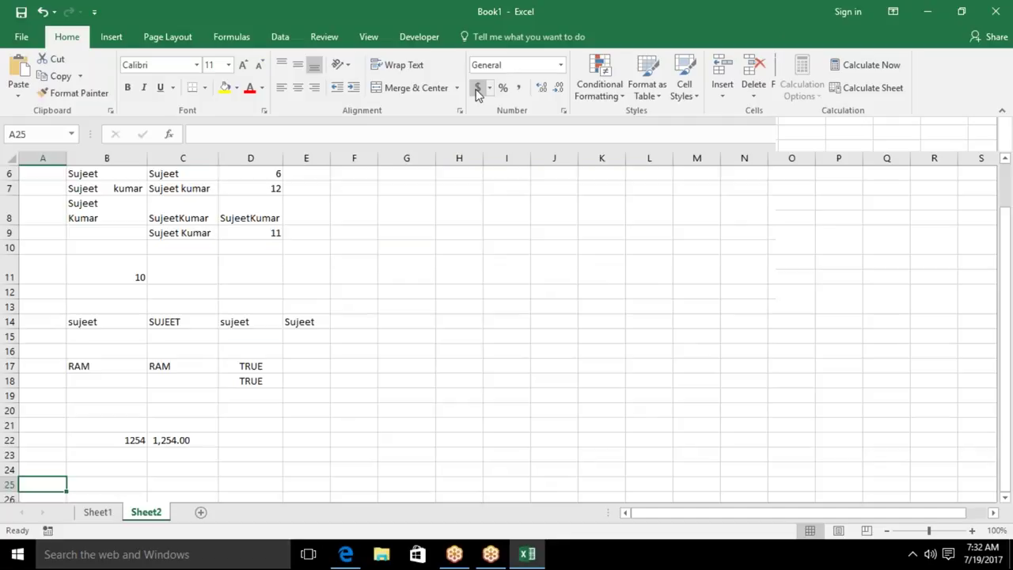
key(Down)
key(Down)
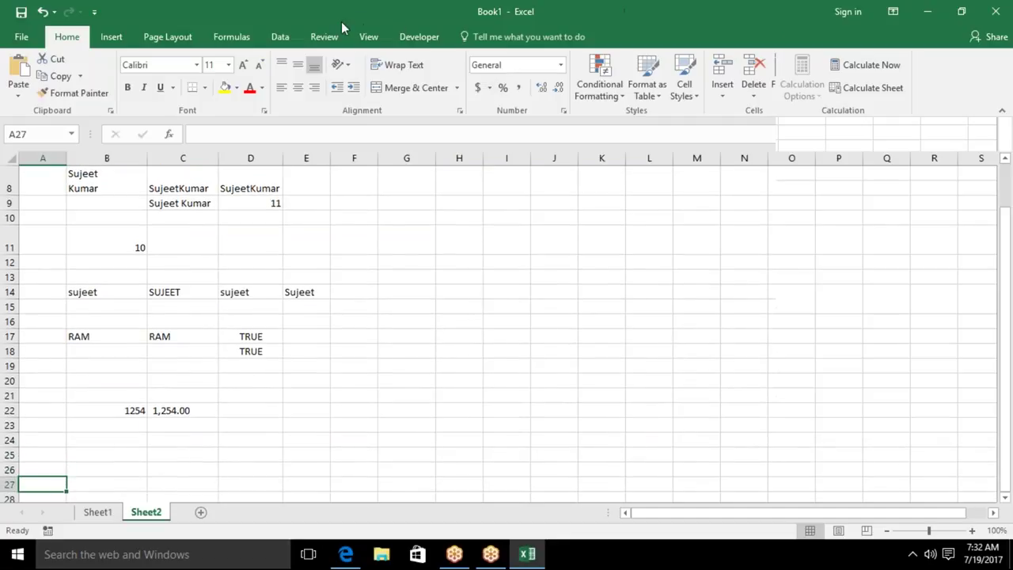
click(238, 43)
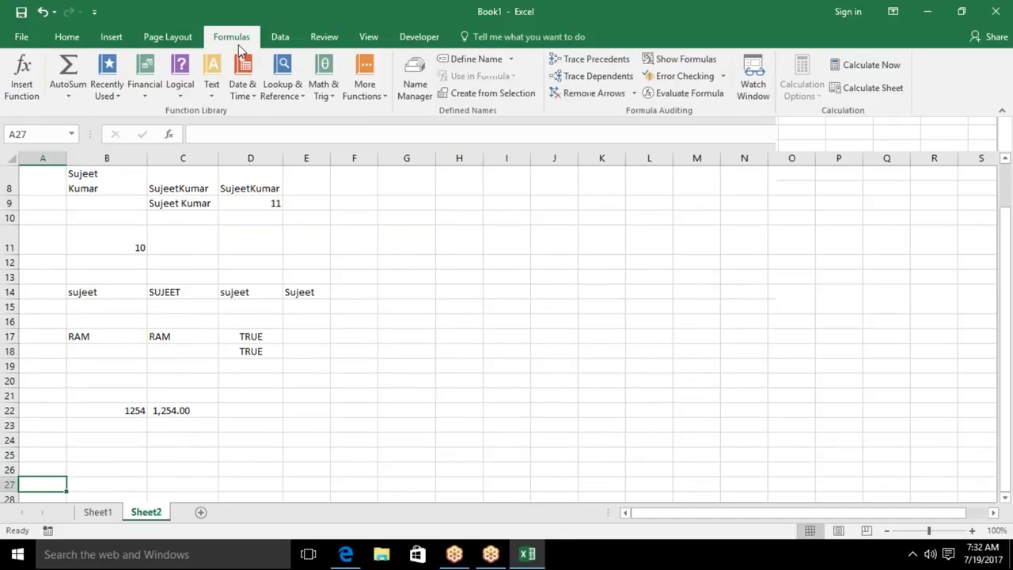
Type a first name in B24 and a surname in C24.
click(211, 87)
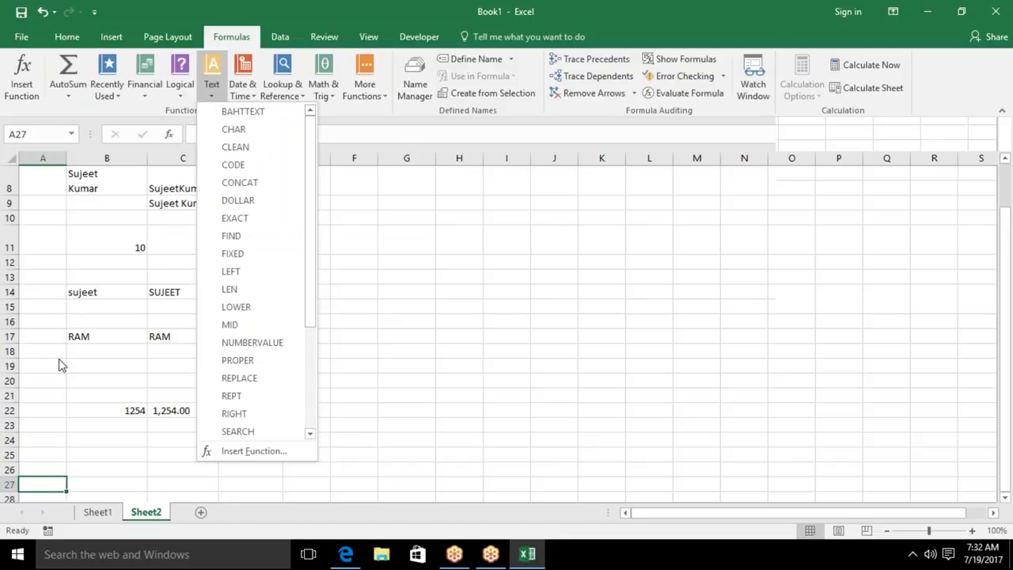
click(89, 396)
click(77, 427)
click(76, 437)
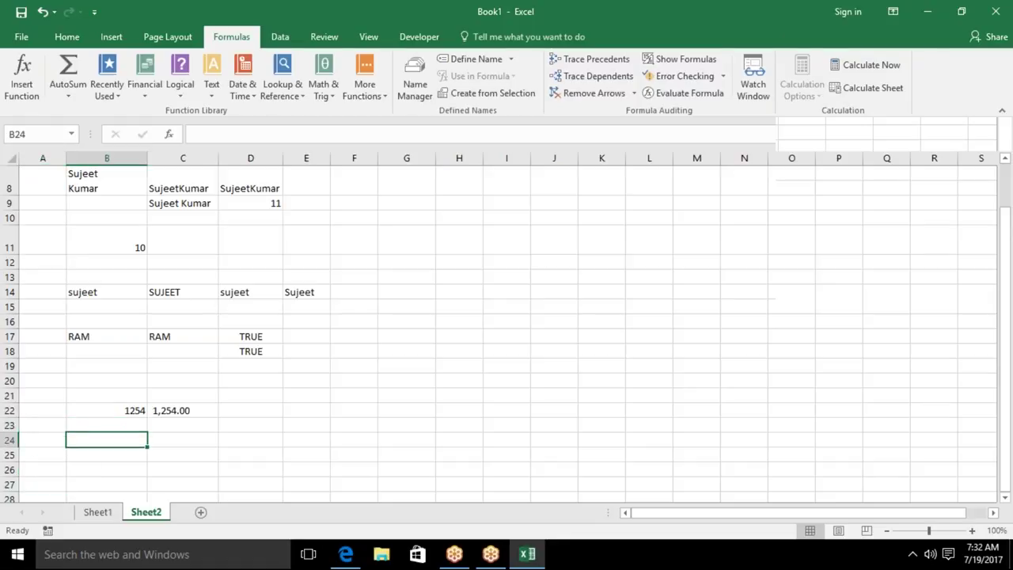
text(Sujeet)
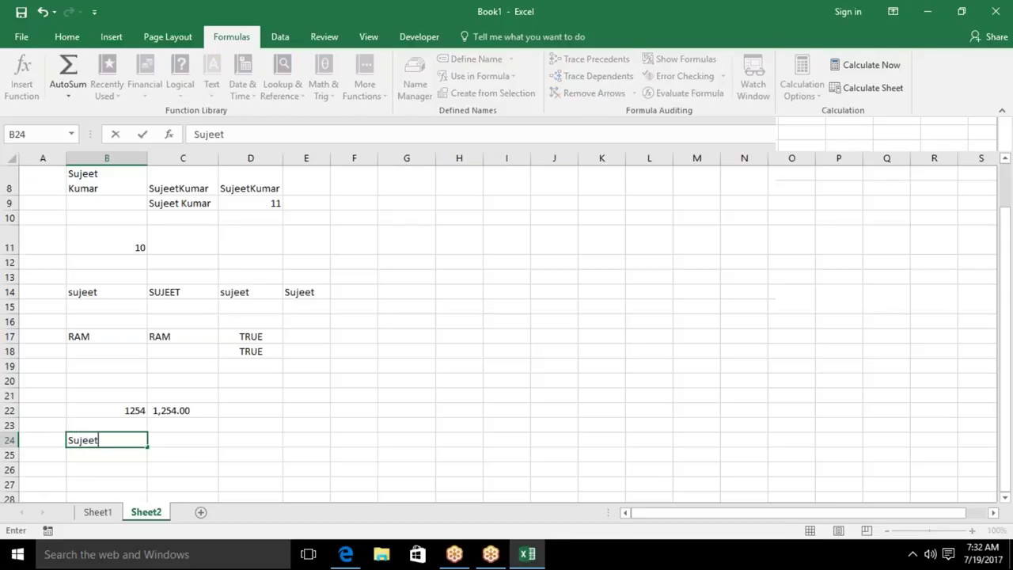
key(Tab)
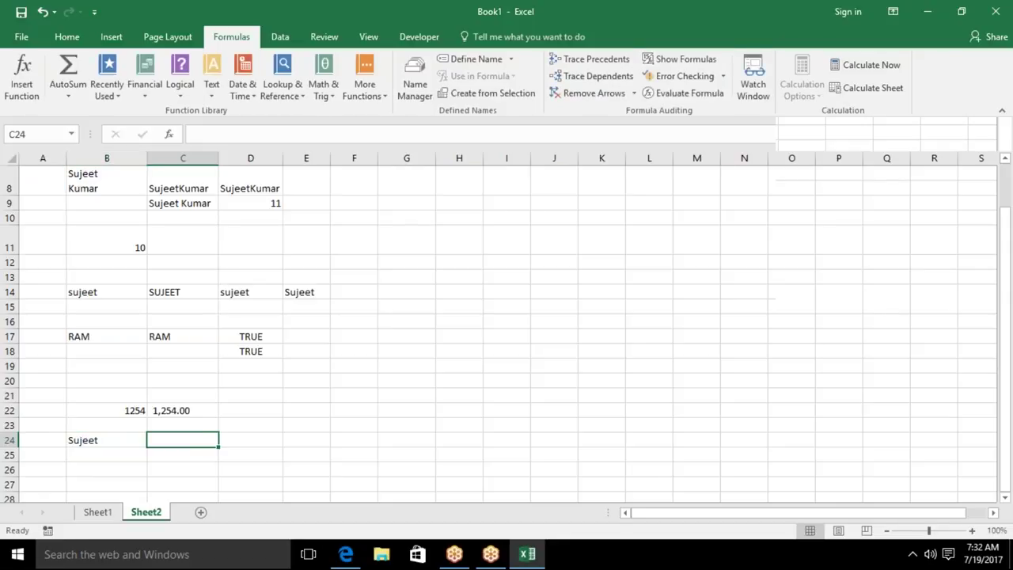
text(Kumar)
key(Tab)
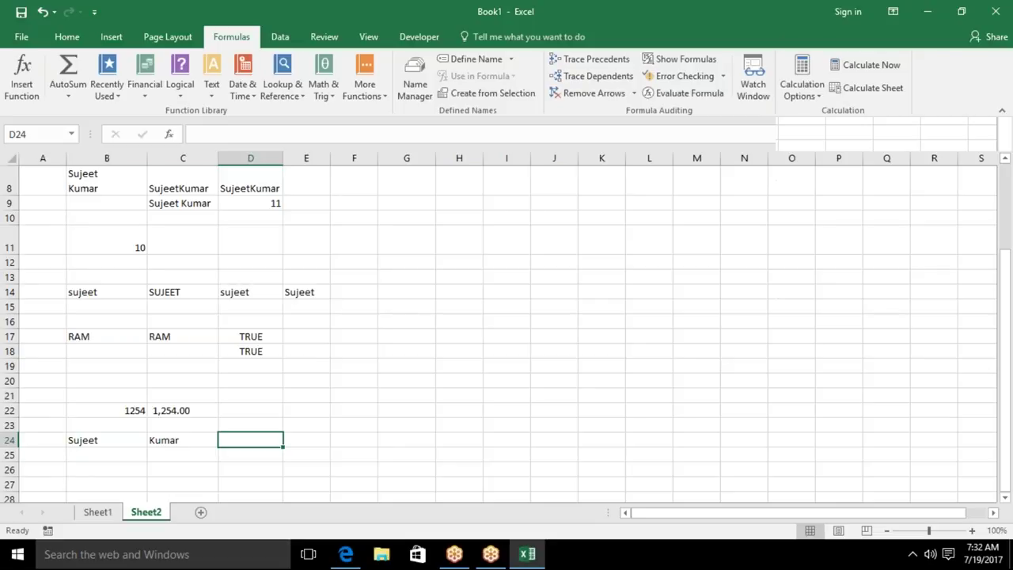
Start a CONCATENATE formula in D24 joining B24 and a space.
text(=co)
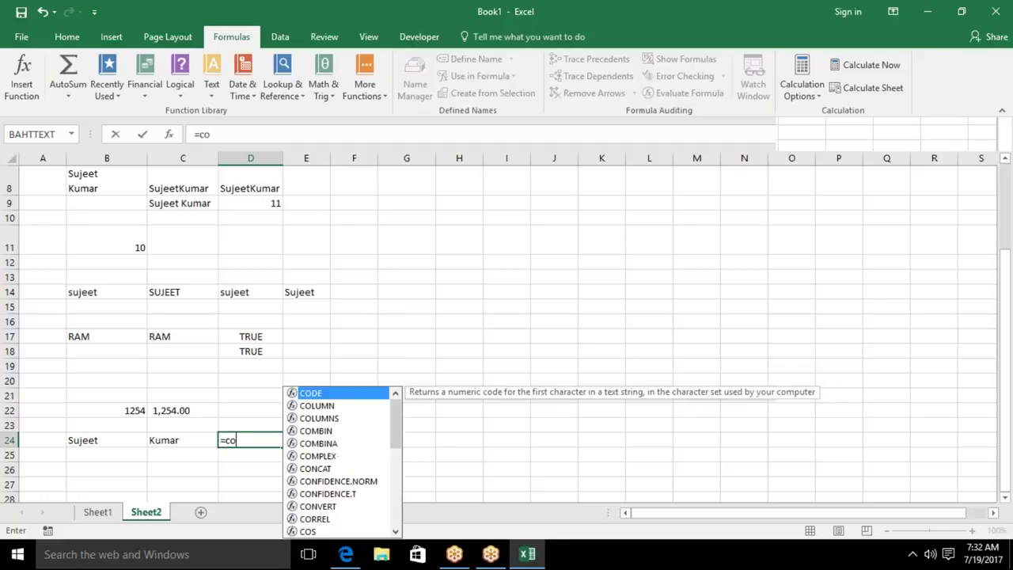
text(n)
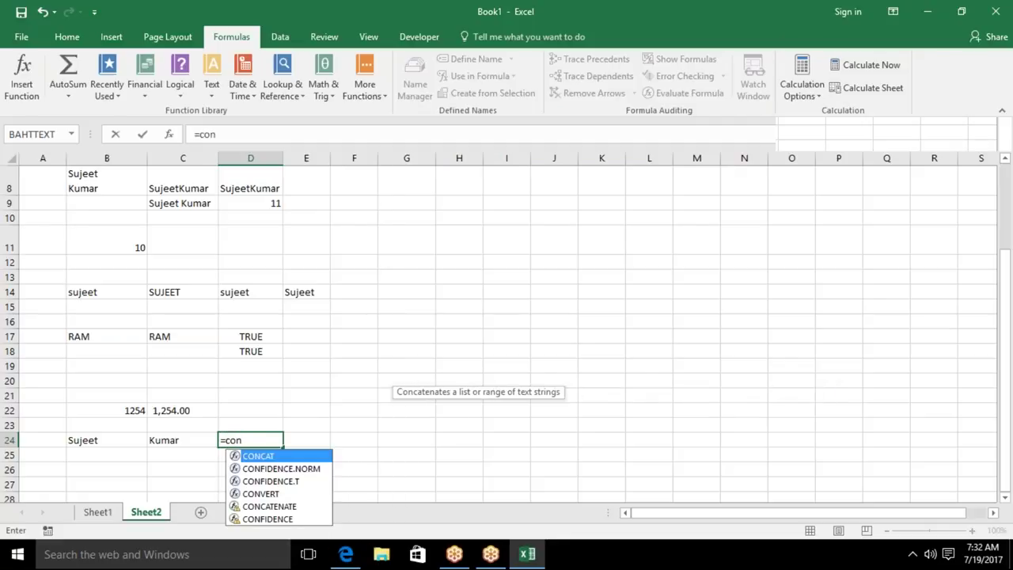
key(Down)
key(Down)
key(Down)
key(Down)
key(Tab)
key(Left)
key(Left)
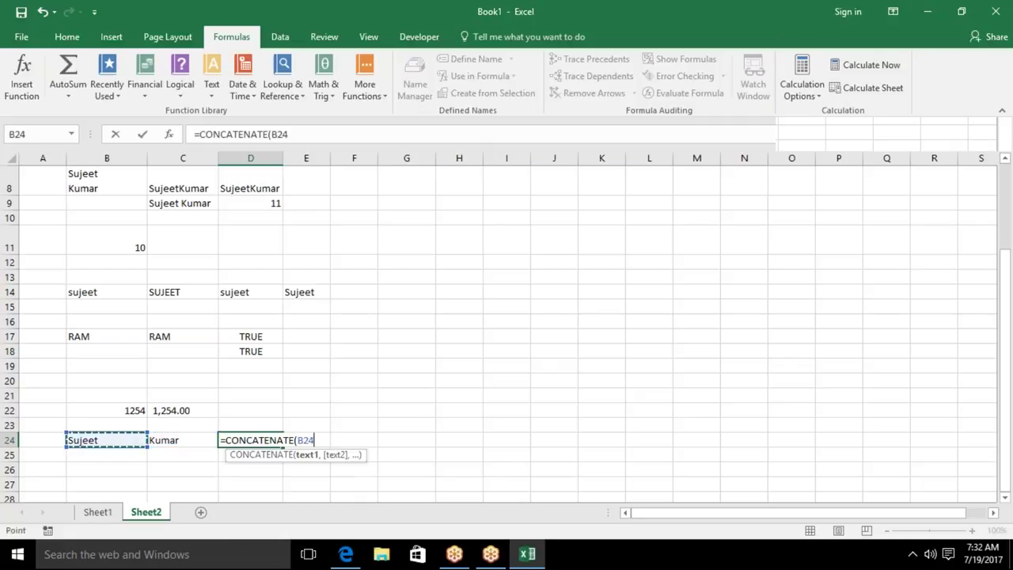
text(," ")
key(Left)
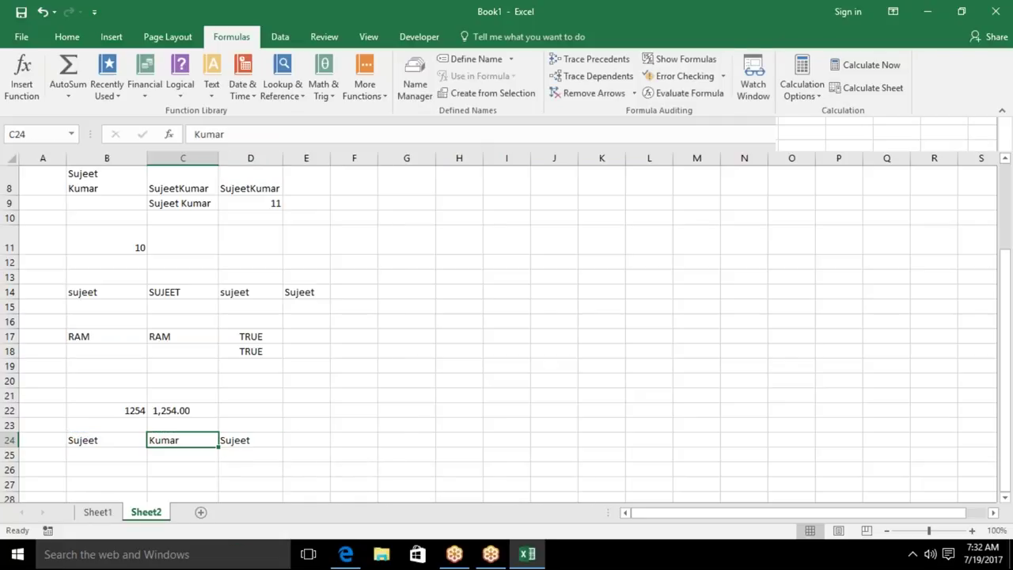
key(Right)
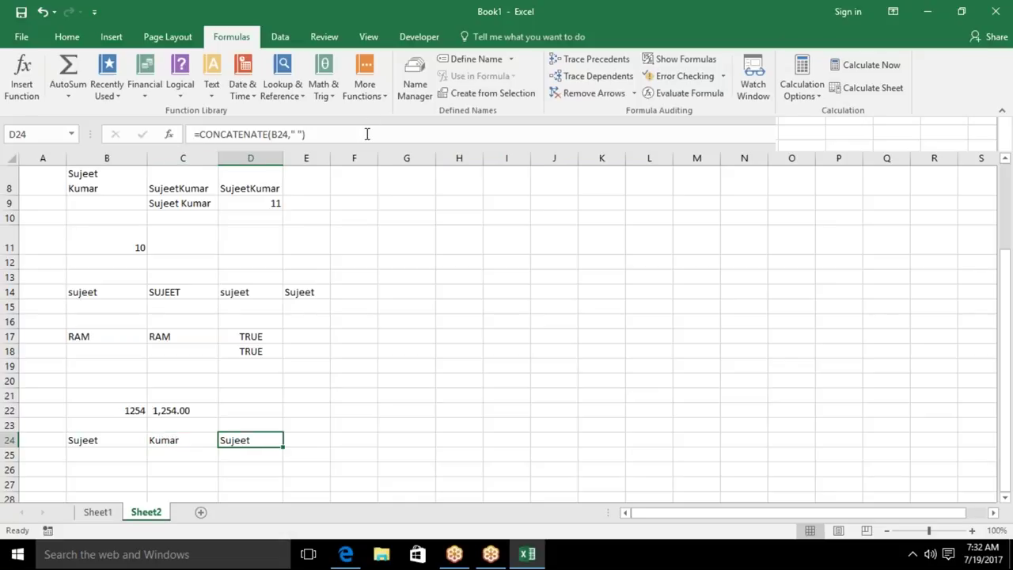
Add C24 to D24's formula, completing =CONCATENATE(B24," ",C24).
click(366, 134)
text(,)
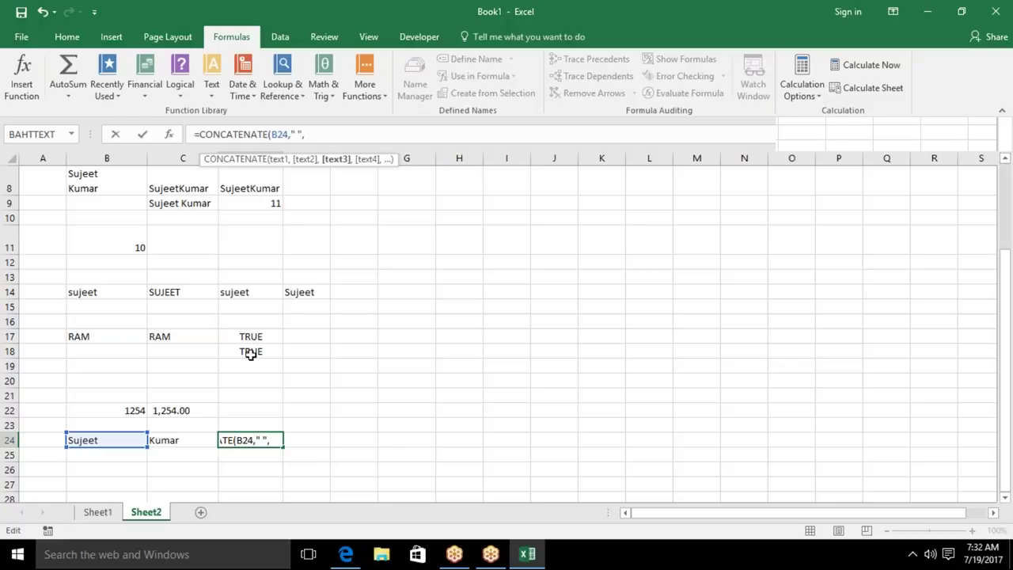
click(180, 437)
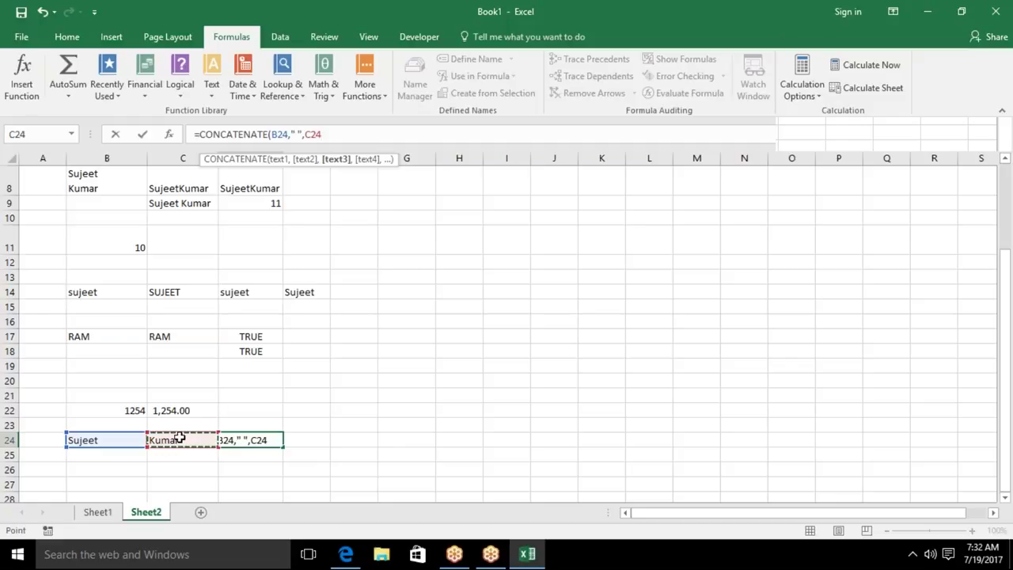
key(Return)
key(Up)
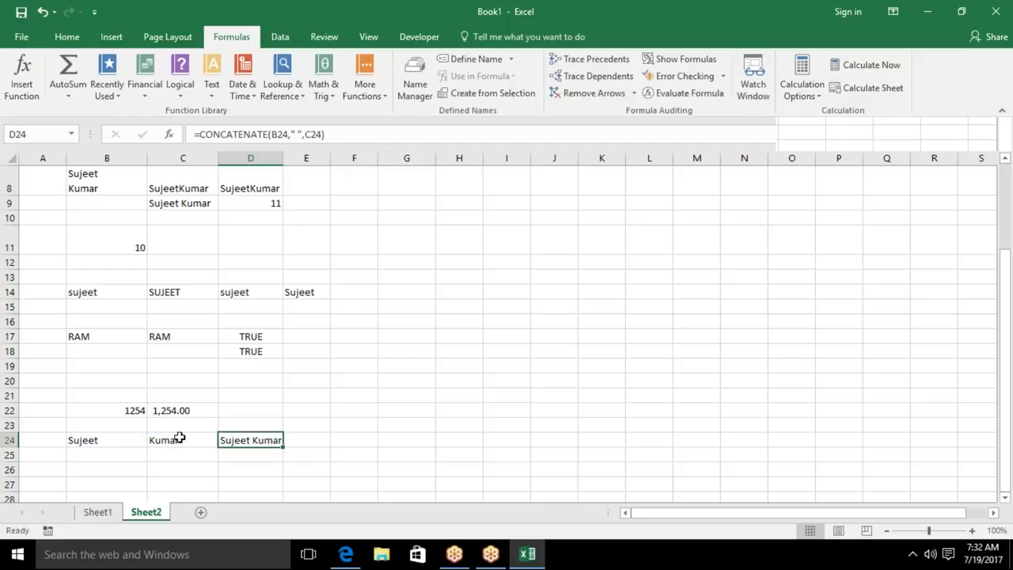
key(Right)
Enter =B24&" "&C24 in E24 to join the first name and surname with a space.
text(=)
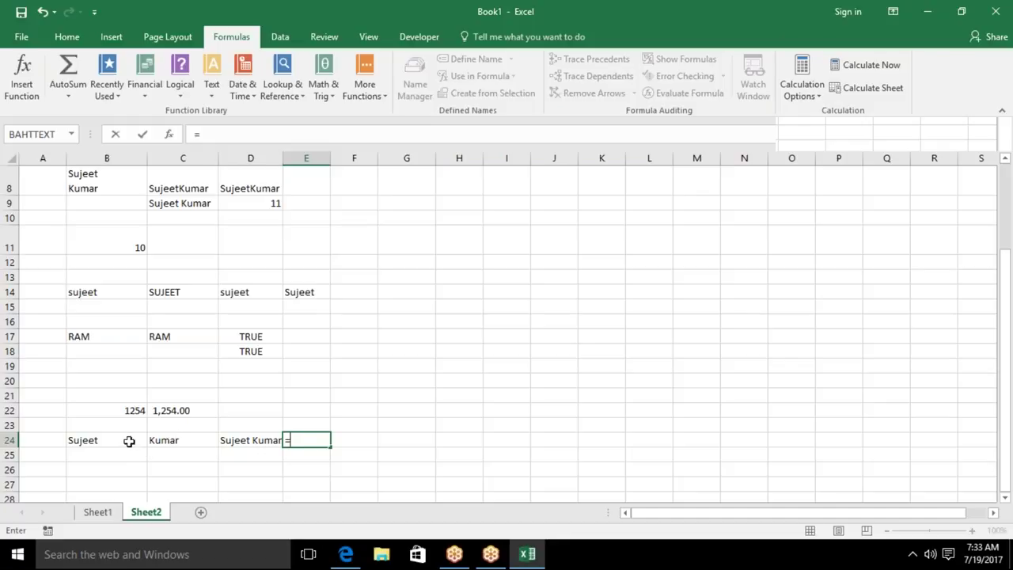
click(129, 442)
text(&)
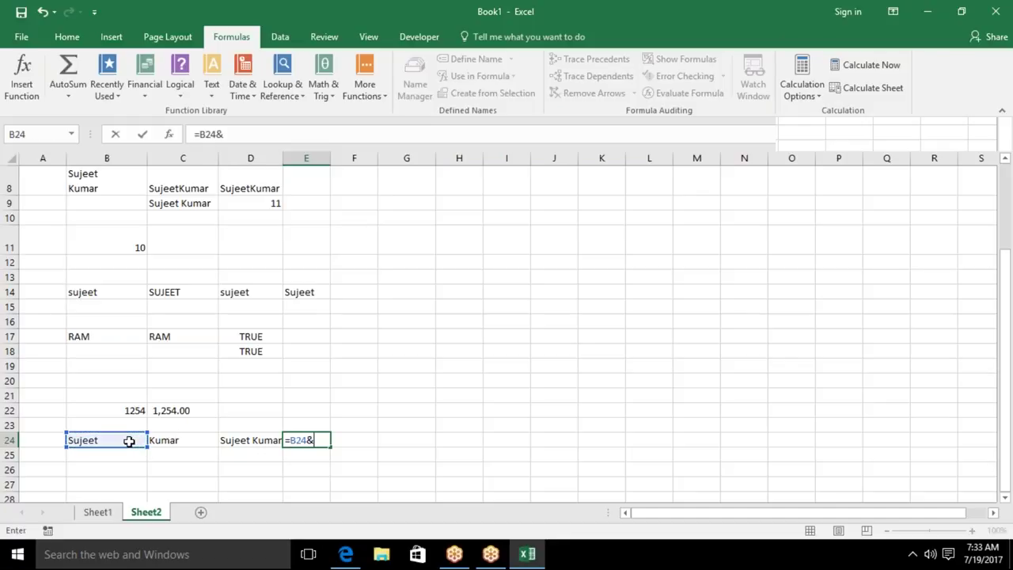
text(" "&)
click(171, 441)
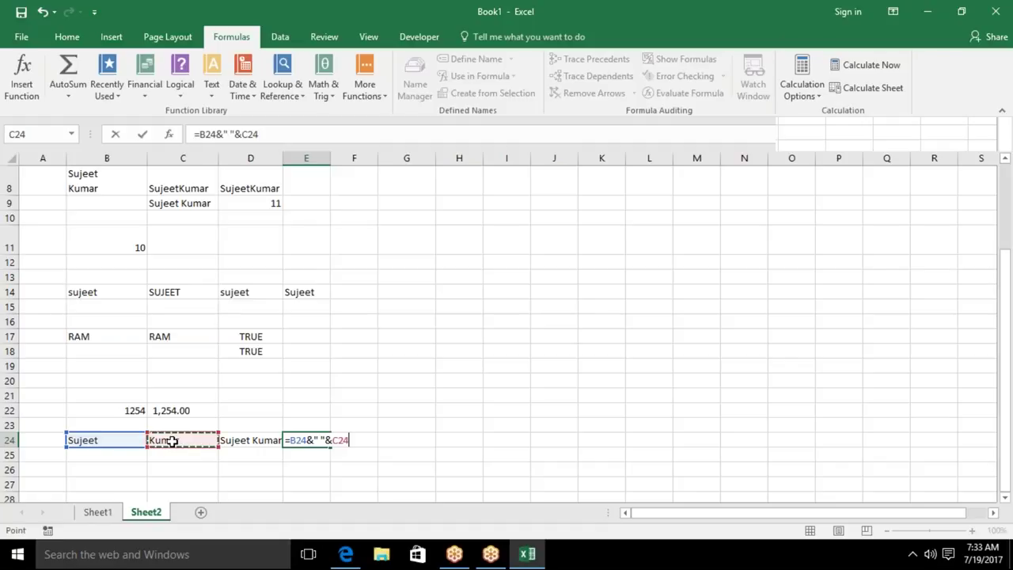
key(Return)
key(Up)
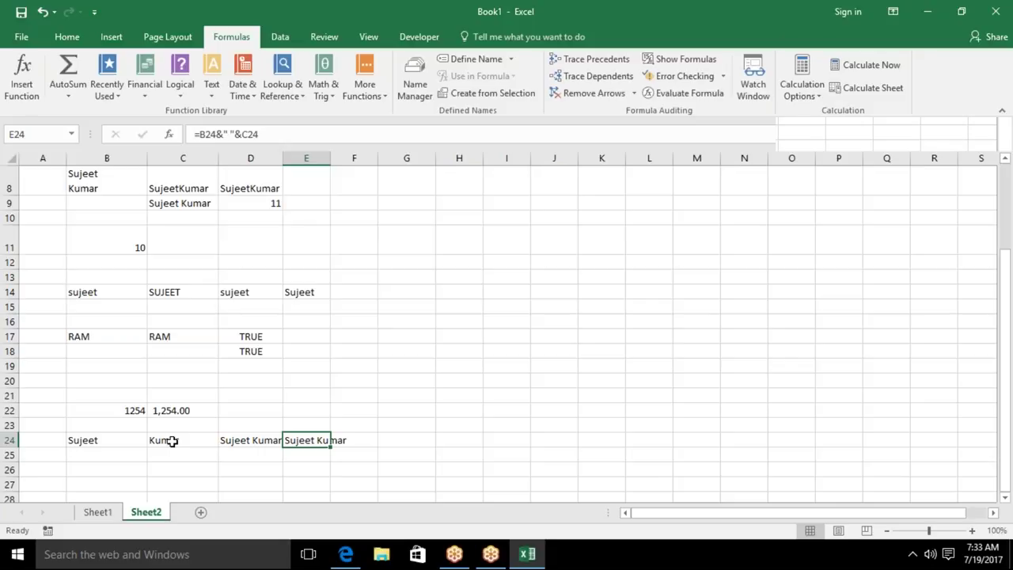
Enter 1/1 in B26 and today's date in C26 with Ctrl+;.
key(Down)
key(Down)
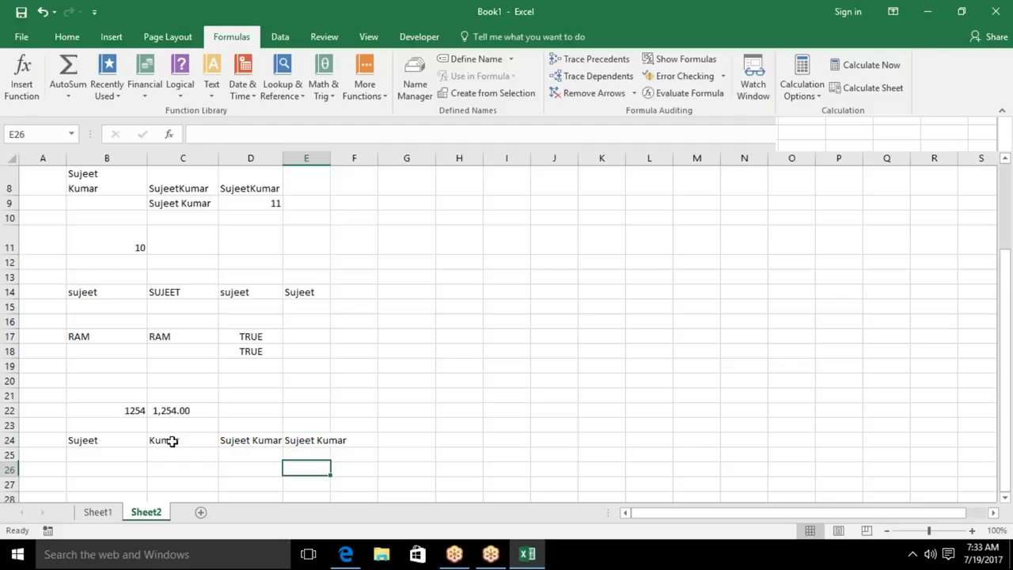
key(Down)
key(Left)
key(Left)
key(Left)
key(Left)
key(Up)
key(Right)
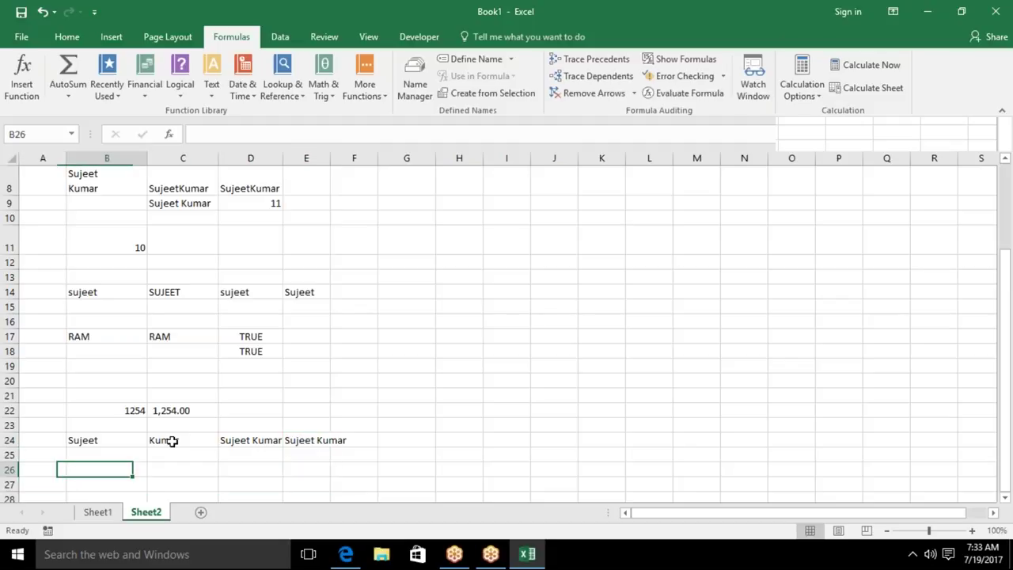
key(Up)
key(Down)
text(1/1)
key(Tab)
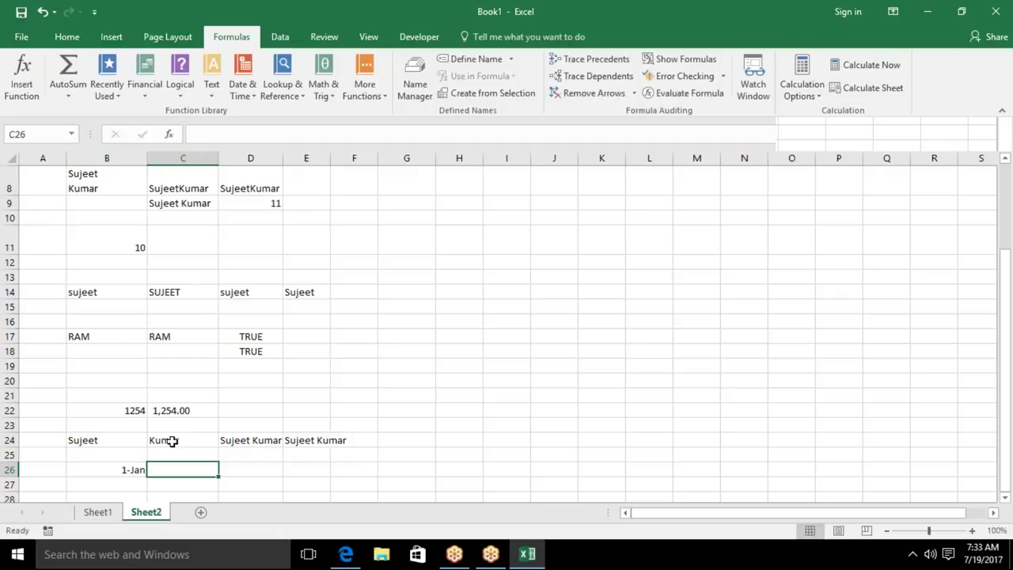
key(ctrl+semicolon)
key(Tab)
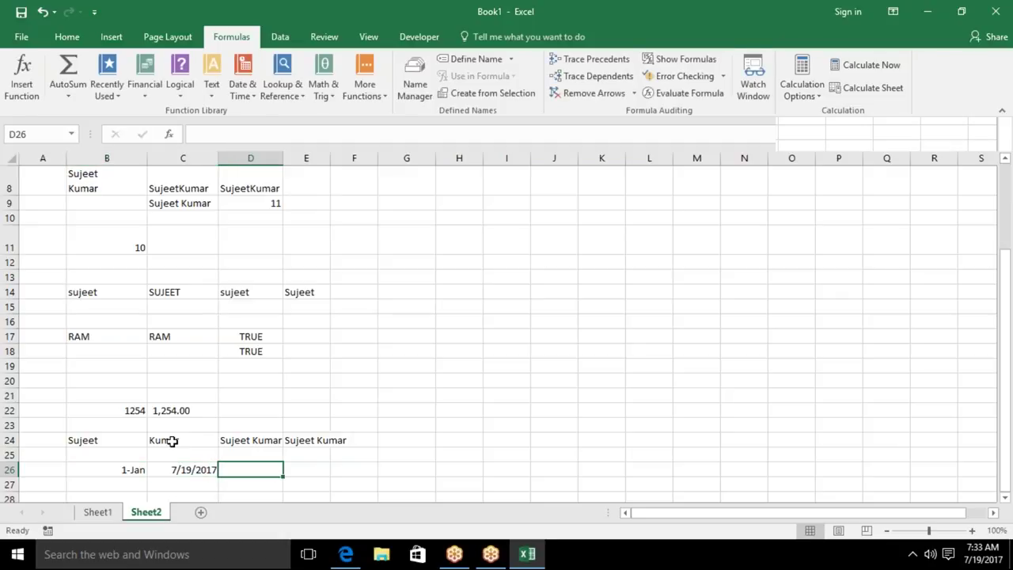
Build ="Worked From "&B26&" To "&C26 in D26, fixing the formula error.
text(=")
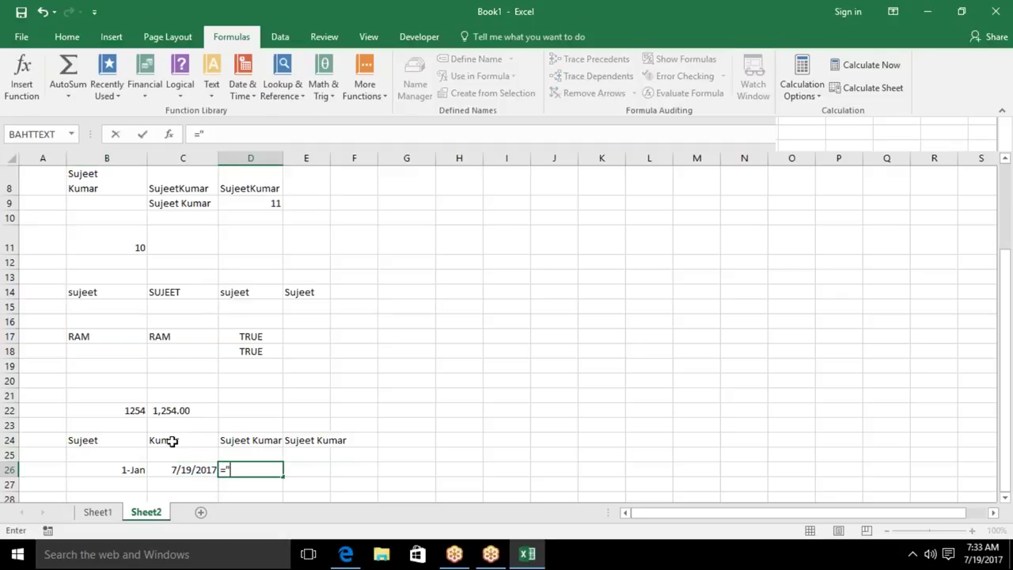
text(Work)
text(ed From " )
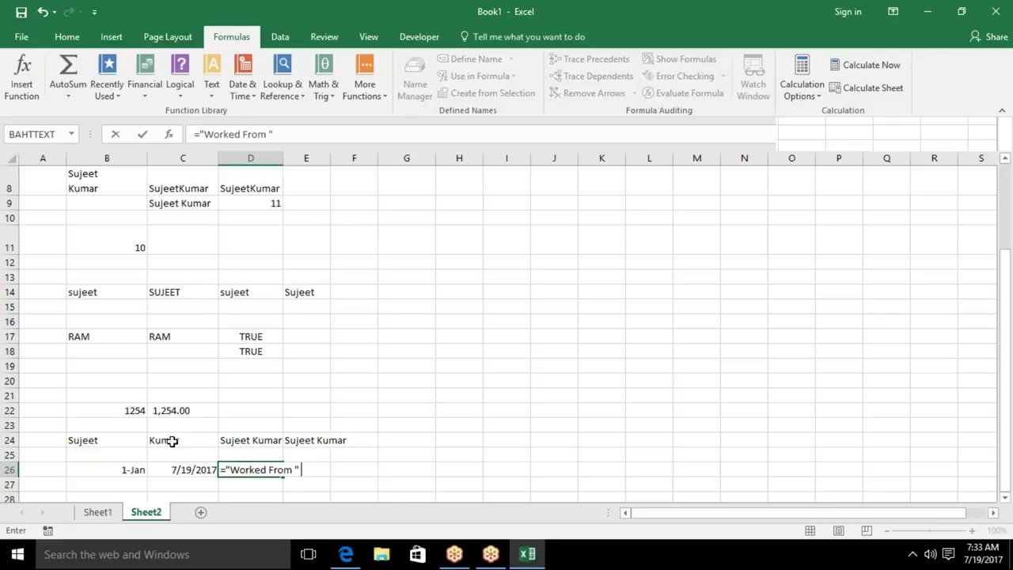
text(&)
click(115, 465)
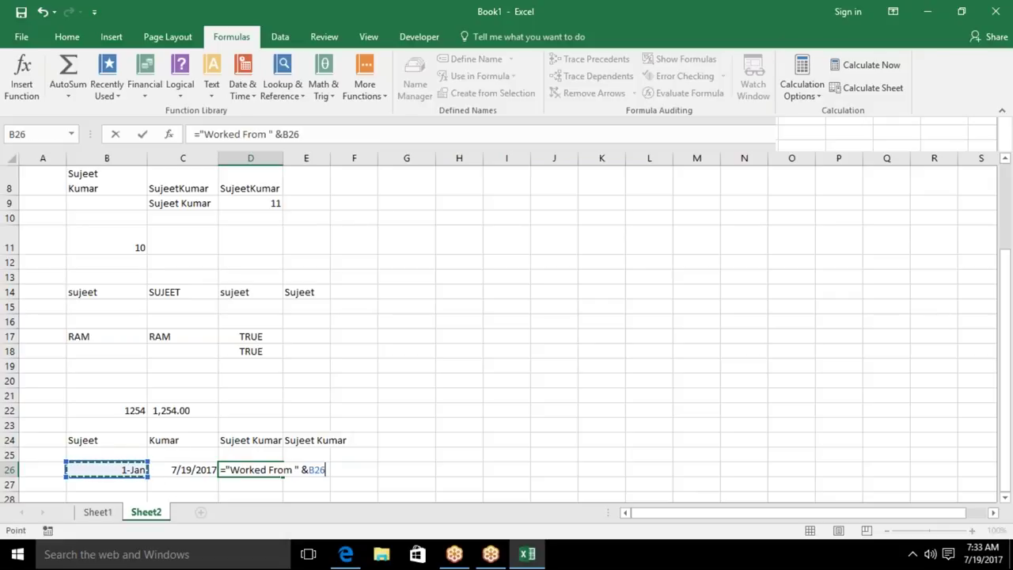
text(" To)
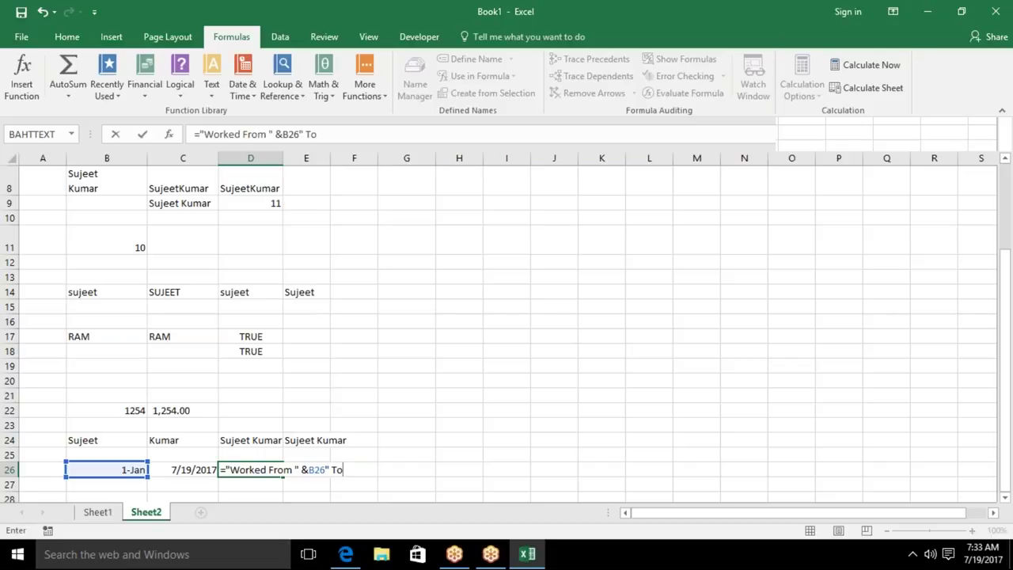
text( " &)
click(194, 472)
click(195, 472)
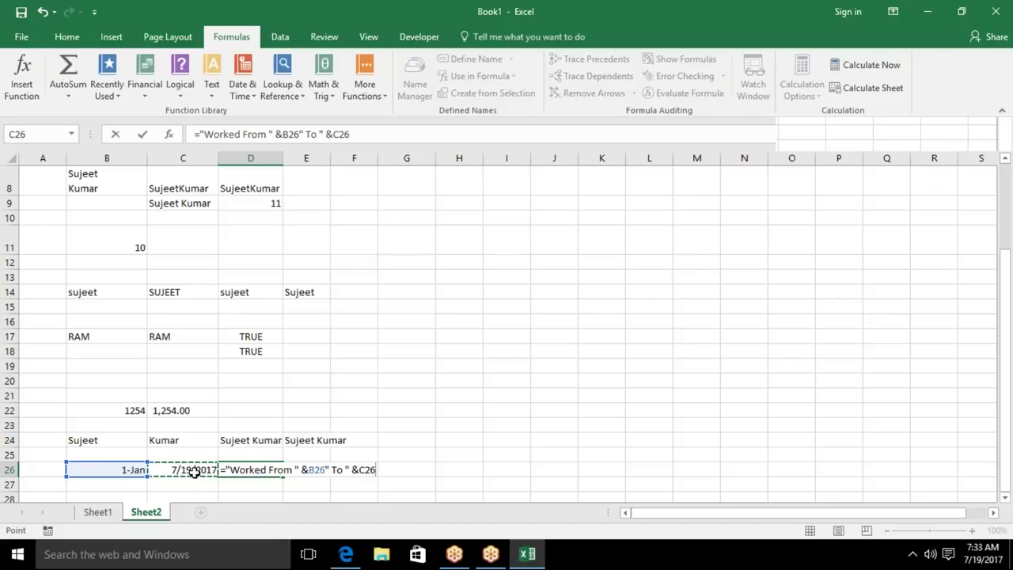
key(Return)
key(Return)
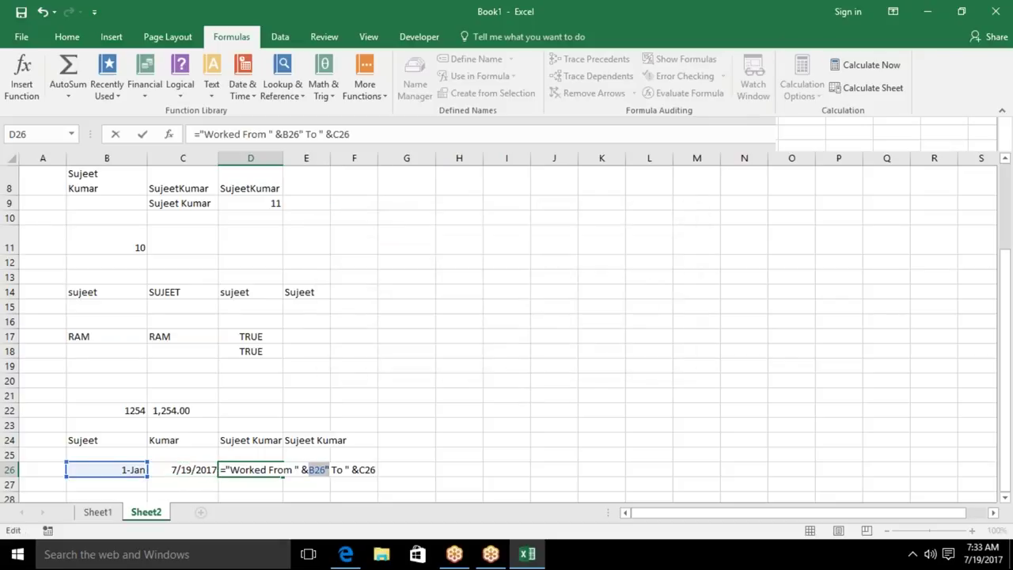
click(325, 469)
text(&")
key(Return)
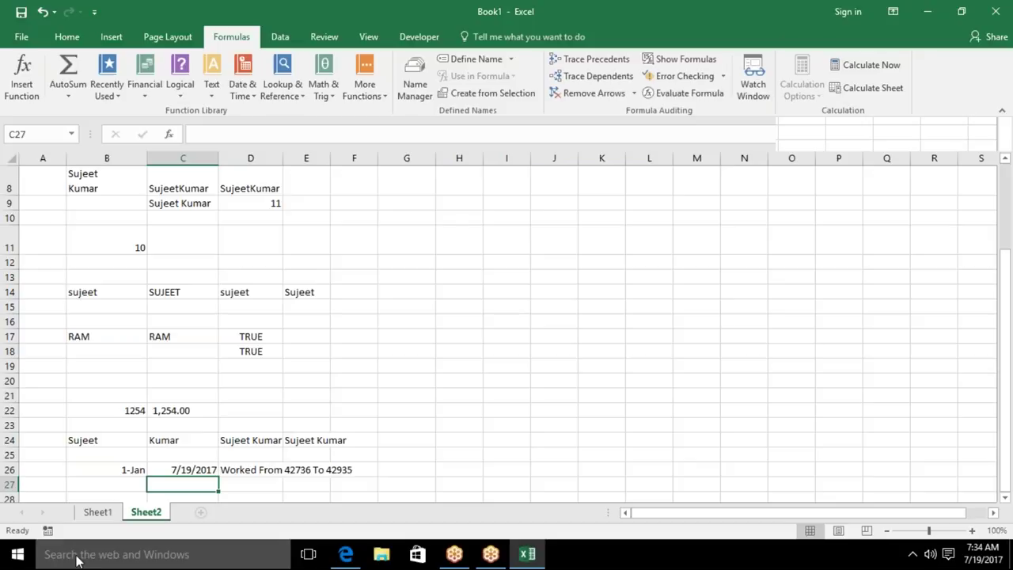
Reveal B26's underlying serial number 42736, then undo back to the date display.
key(Up)
key(Left)
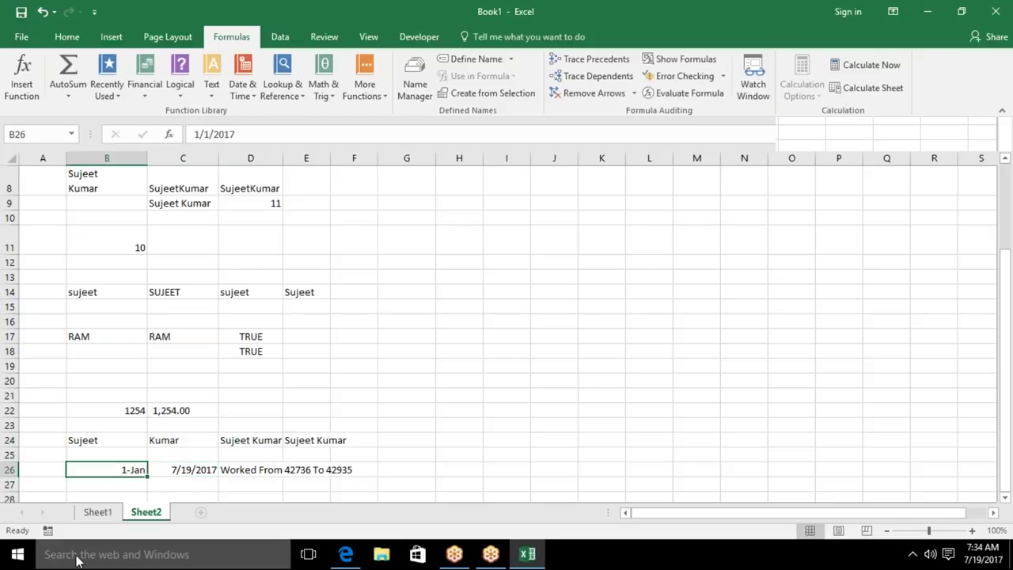
key(ctrl+shift+asciitilde)
key(ctrl+z)
Enter =TEXT(B26,"dd-mmm-yyyy") in B27, showing 01-Jan-2017.
key(Down)
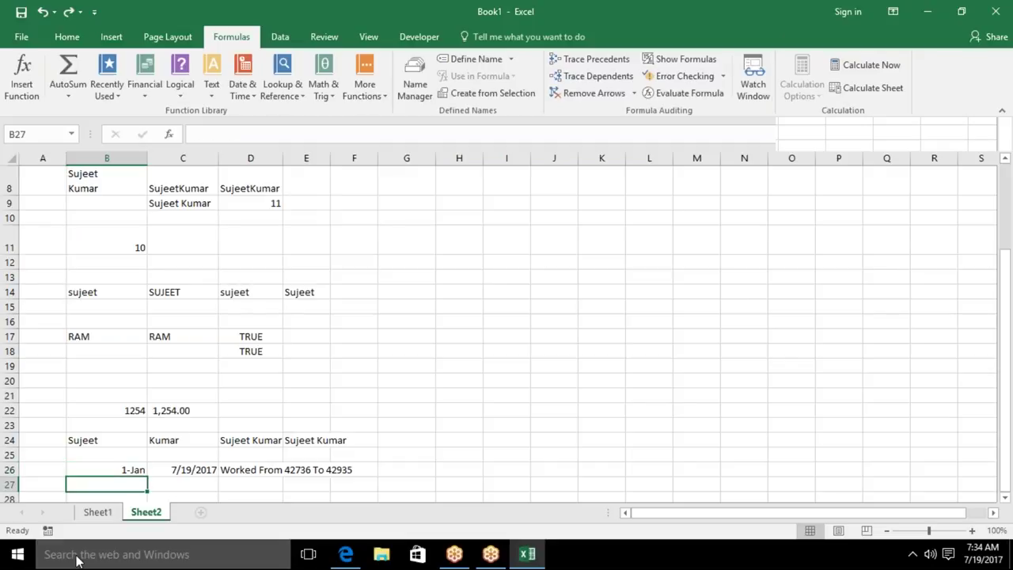
text(=)
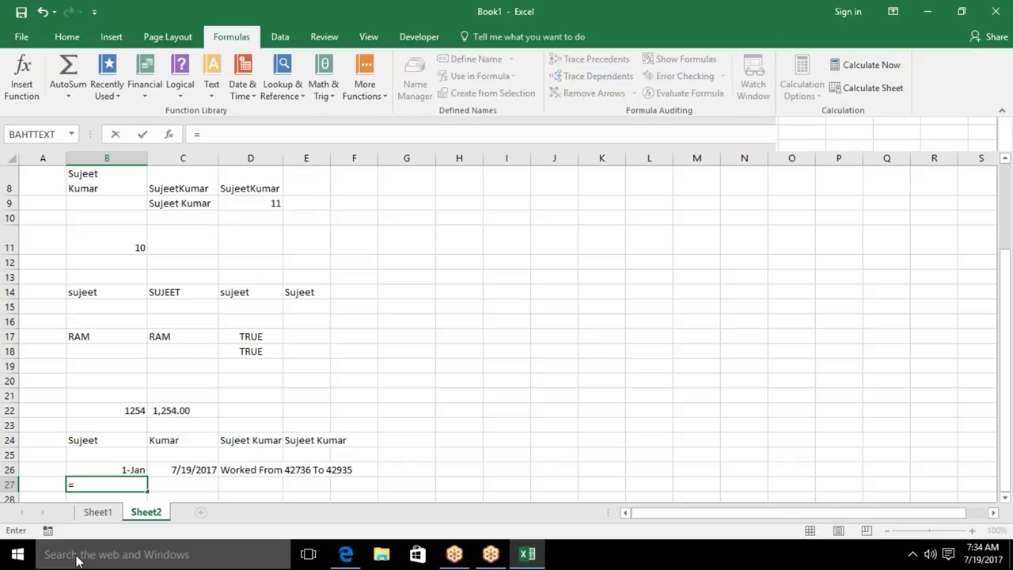
text(te)
key(Tab)
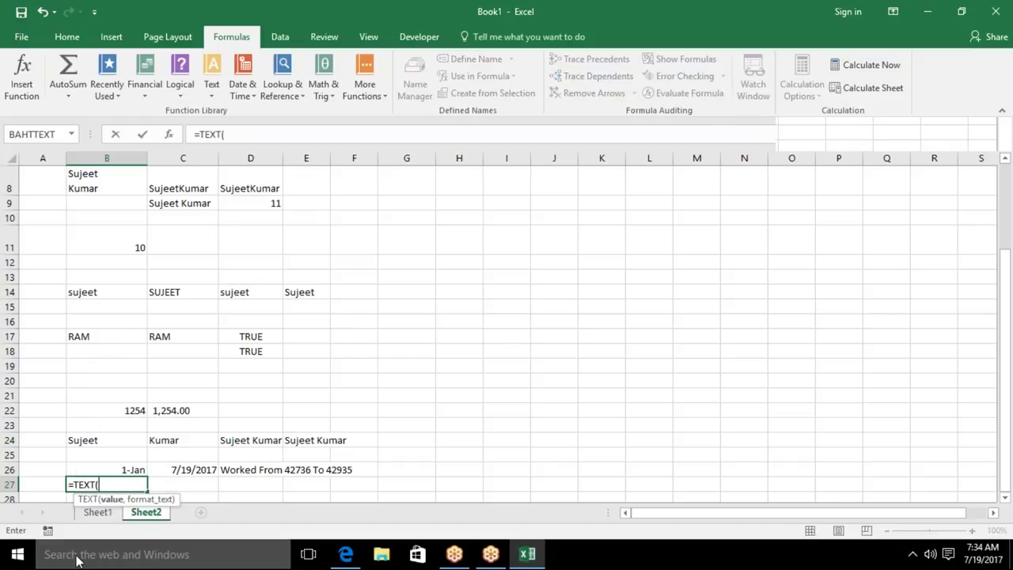
key(Up)
text(,")
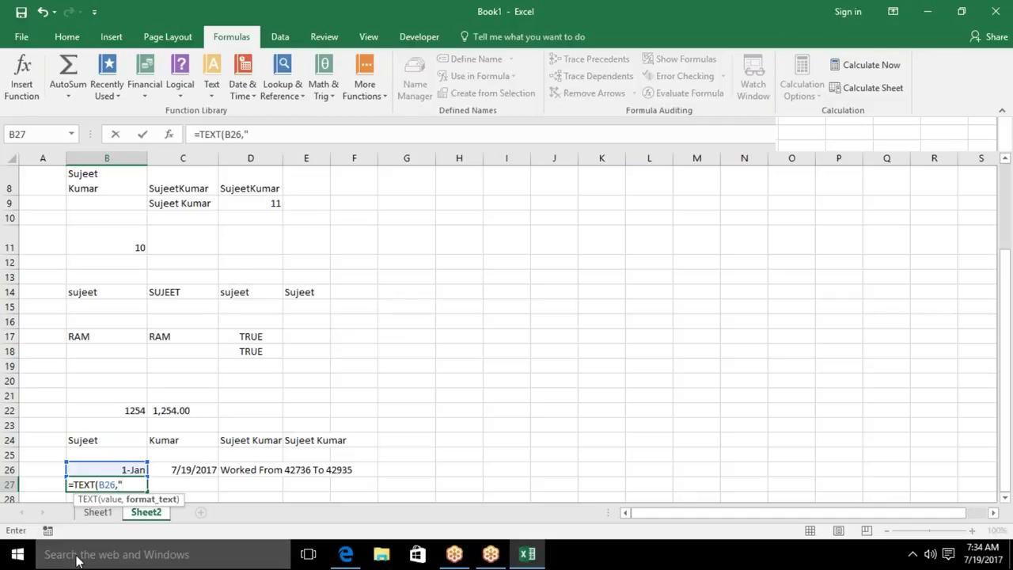
text(dd)
text(-mmm-yyyy)
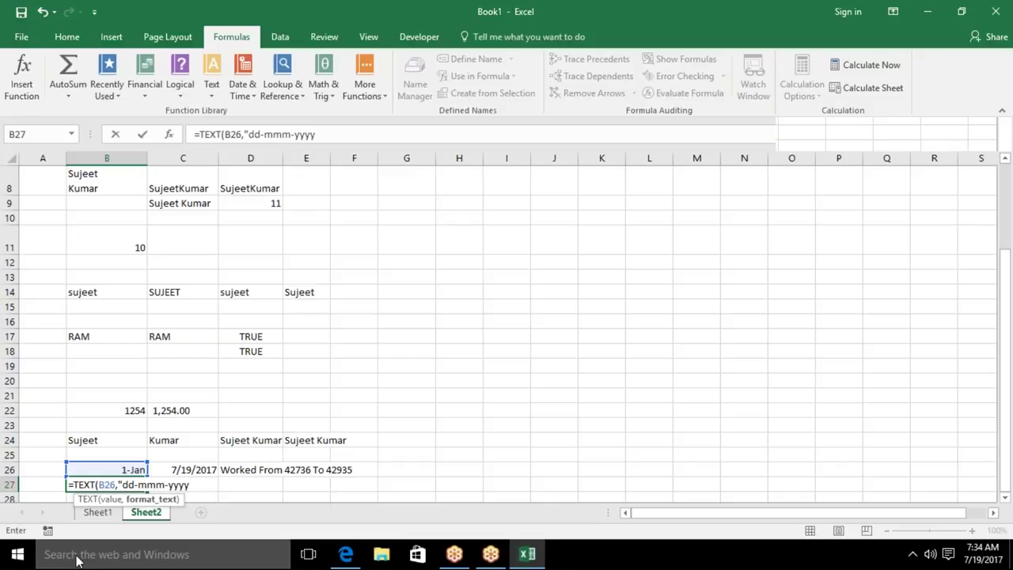
text(")
key(Return)
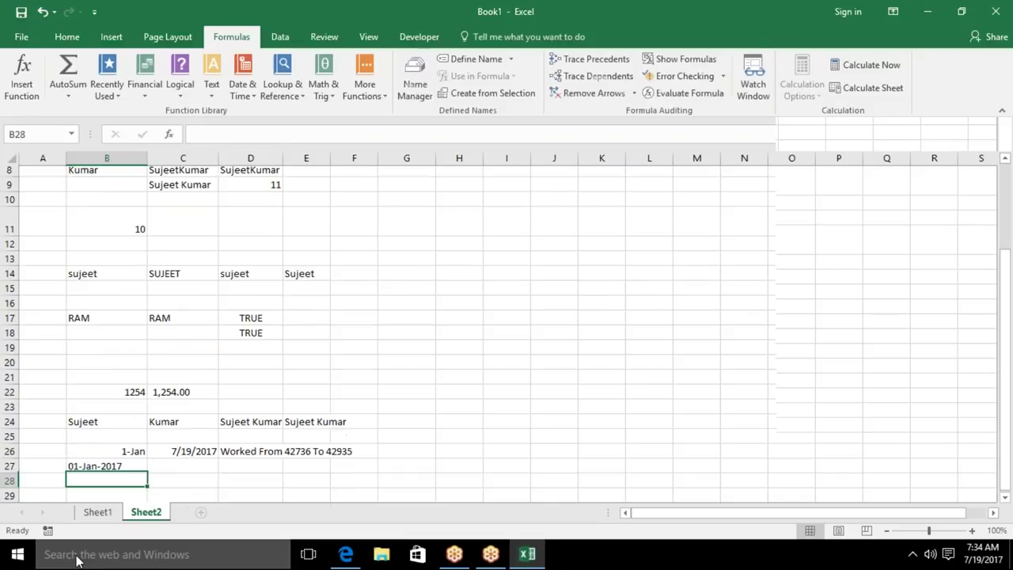
key(Up)
Fill C27 with Ctrl+R and D27 with Ctrl+D to get the formatted Worked From sentence.
key(Right)
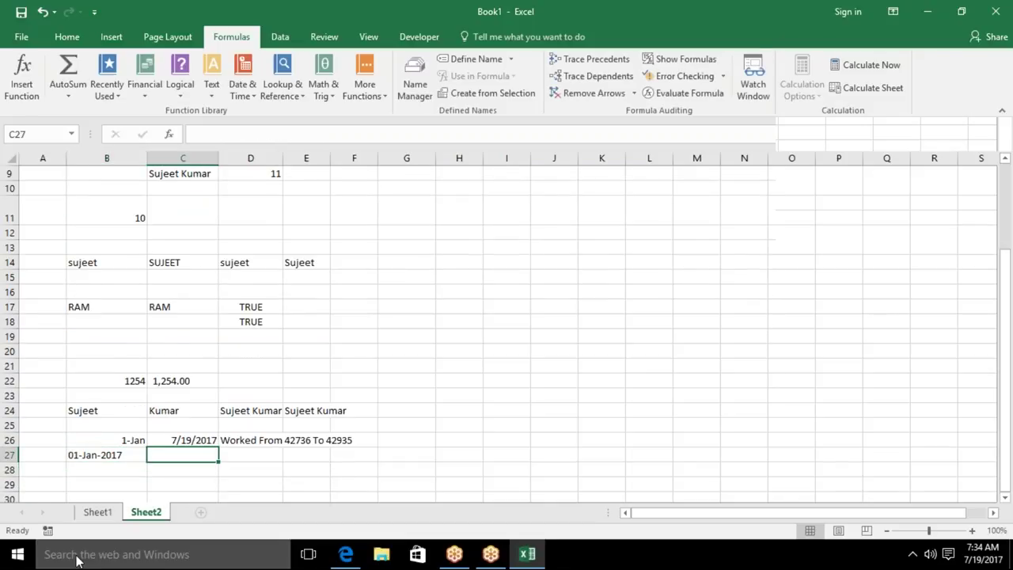
key(ctrl+r)
key(Right)
key(ctrl+d)
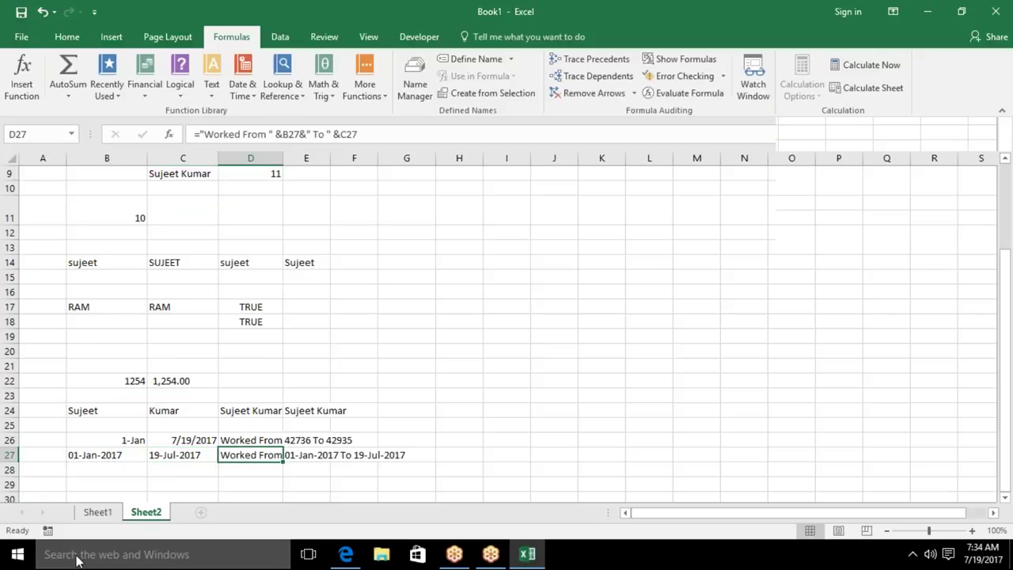
click(258, 468)
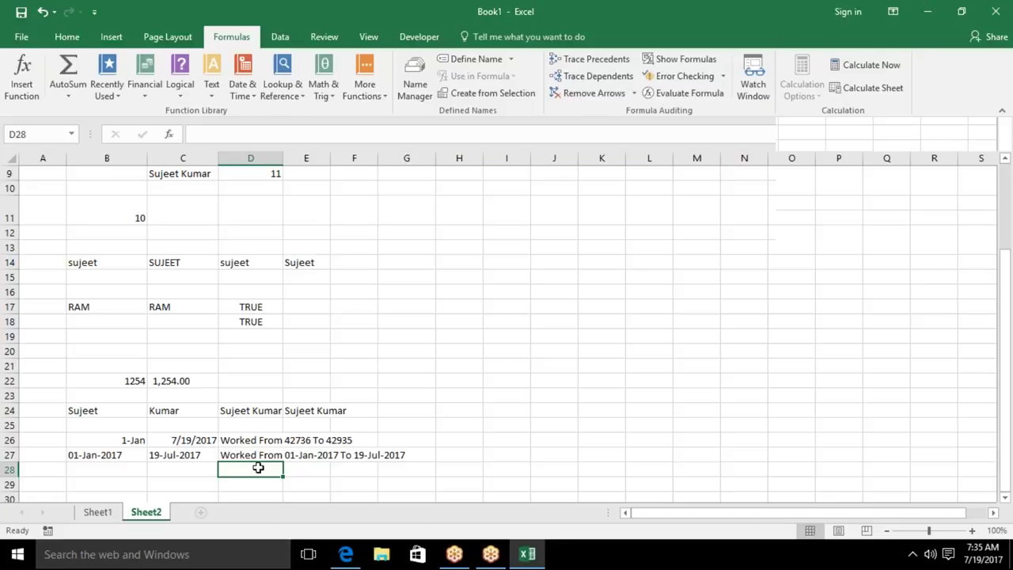
Save the workbook in the Desktop folder as test2 instead of Book1, then close Excel.
key(Up)
key(Up)
key(Up)
key(Up)
key(Up)
key(Up)
key(Up)
key(Up)
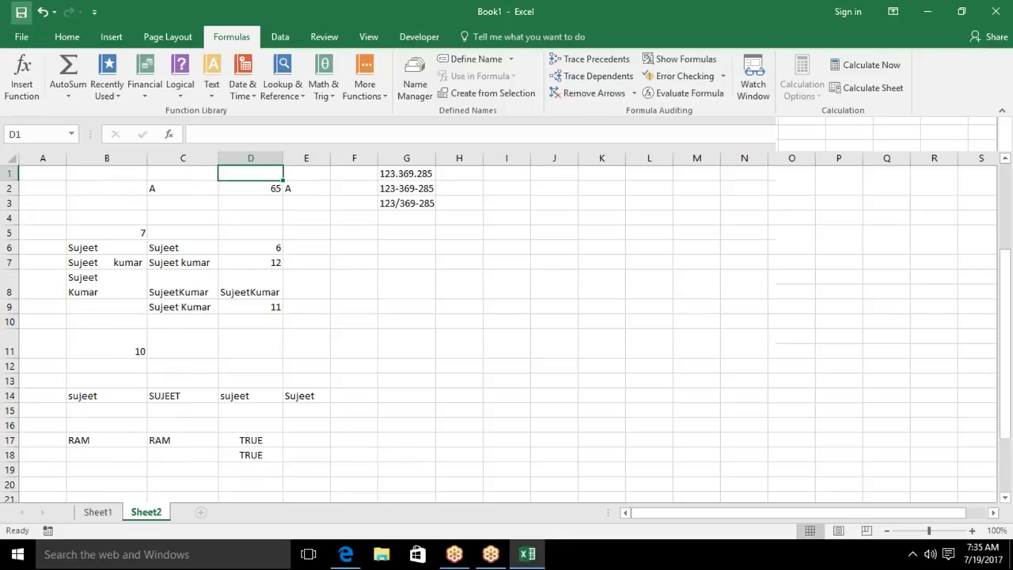
click(21, 11)
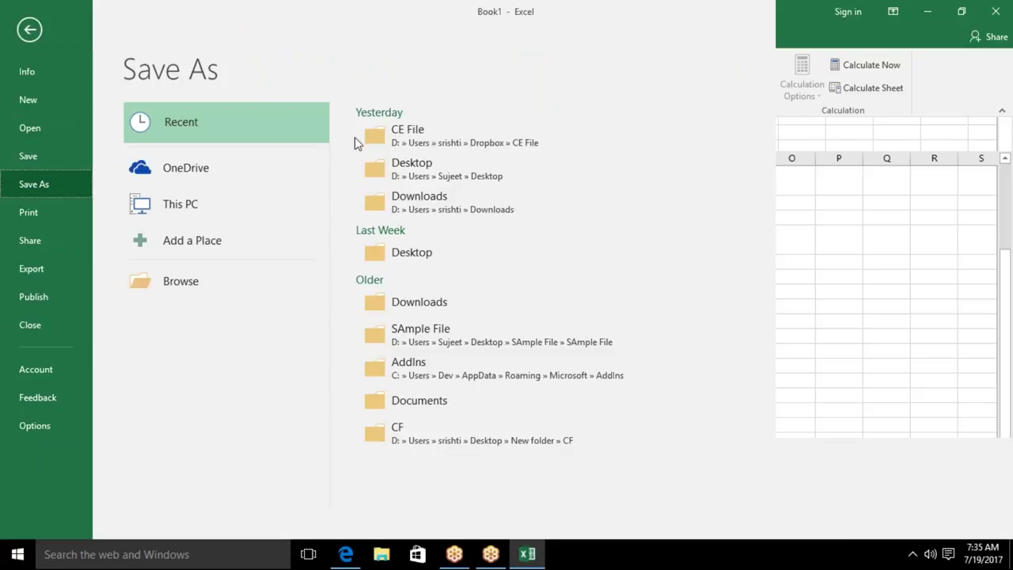
click(455, 253)
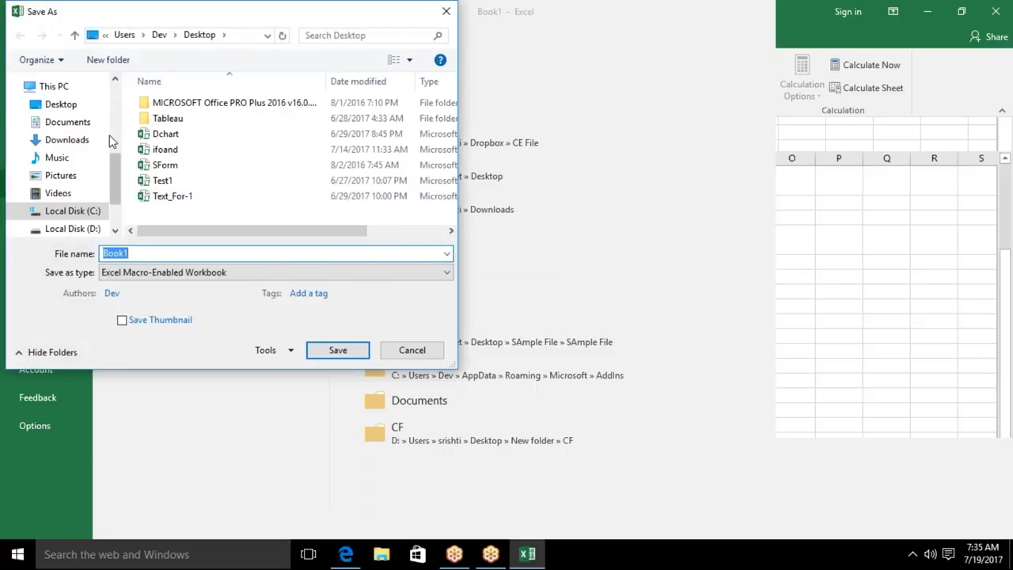
click(60, 104)
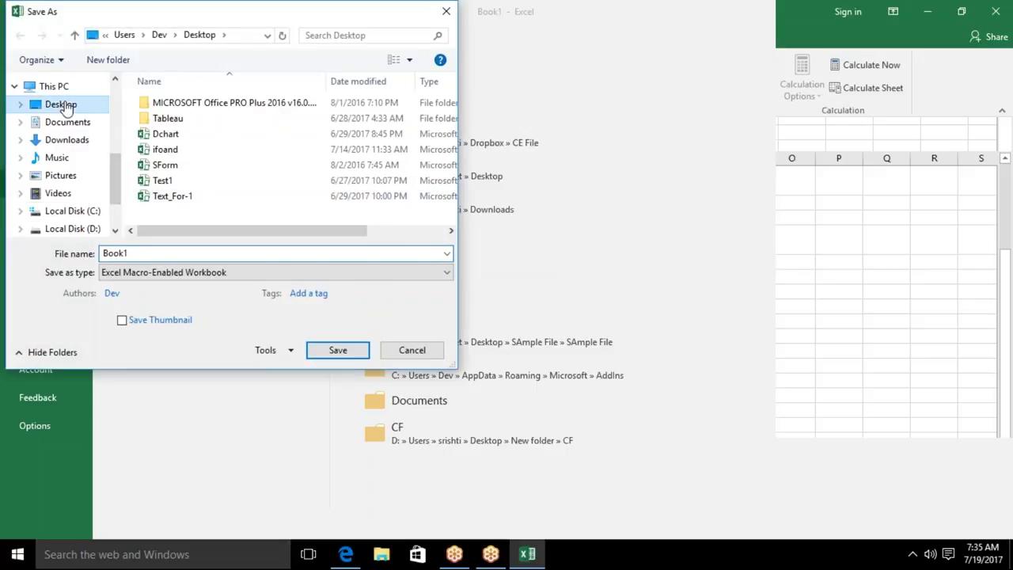
double_click(185, 254)
text(tex)
key(BackSpace)
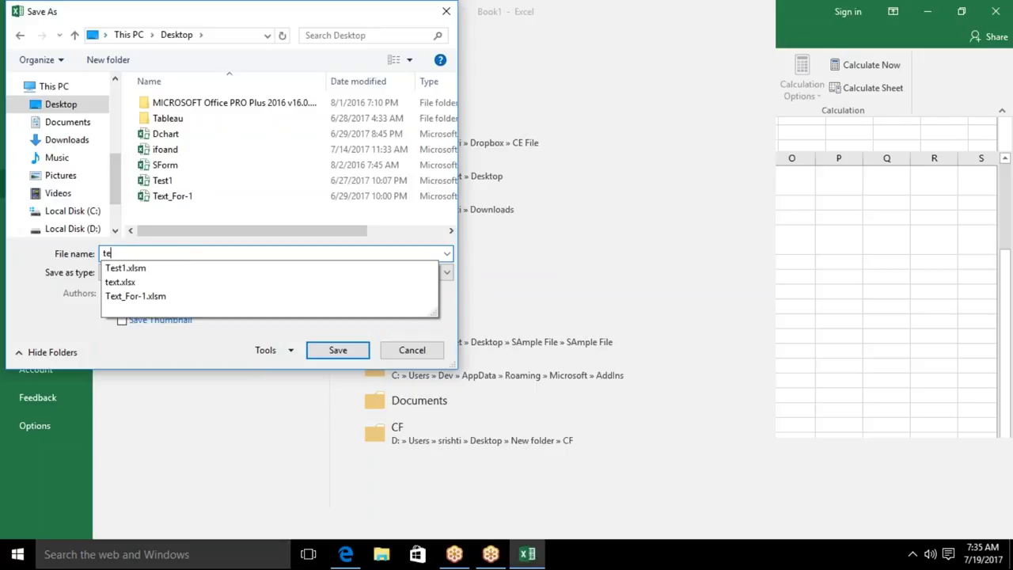
text(st)
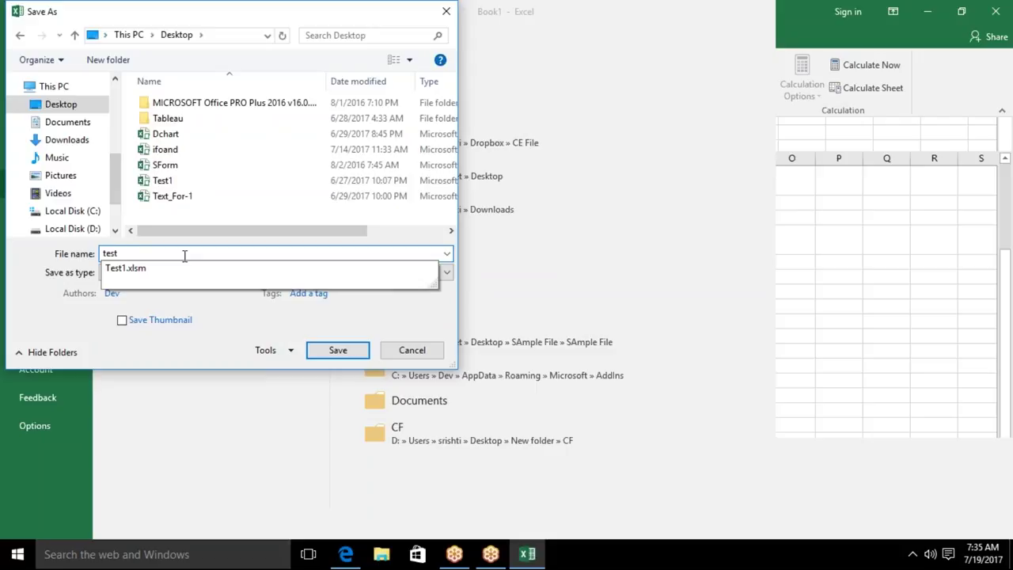
text(2)
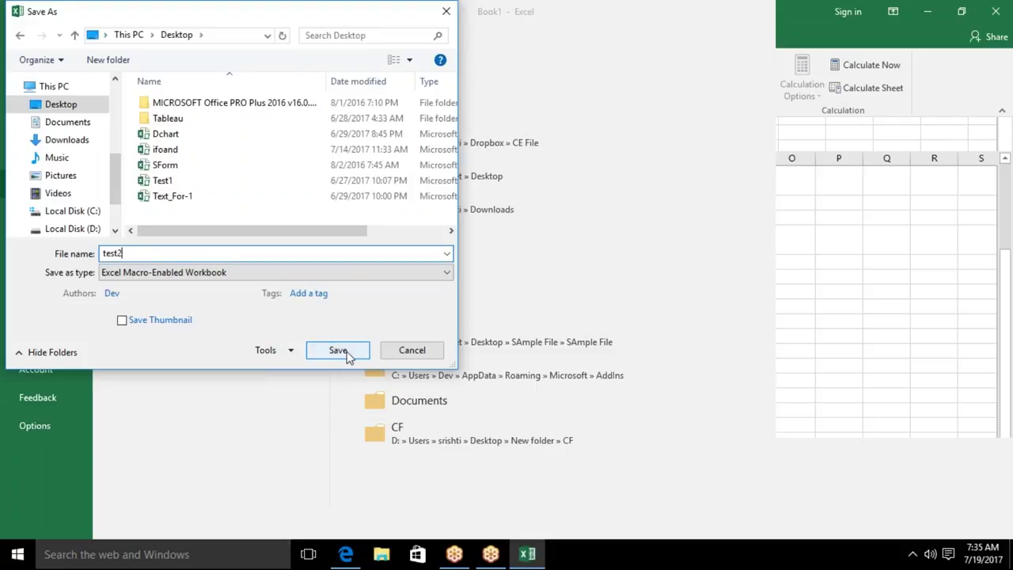
click(347, 353)
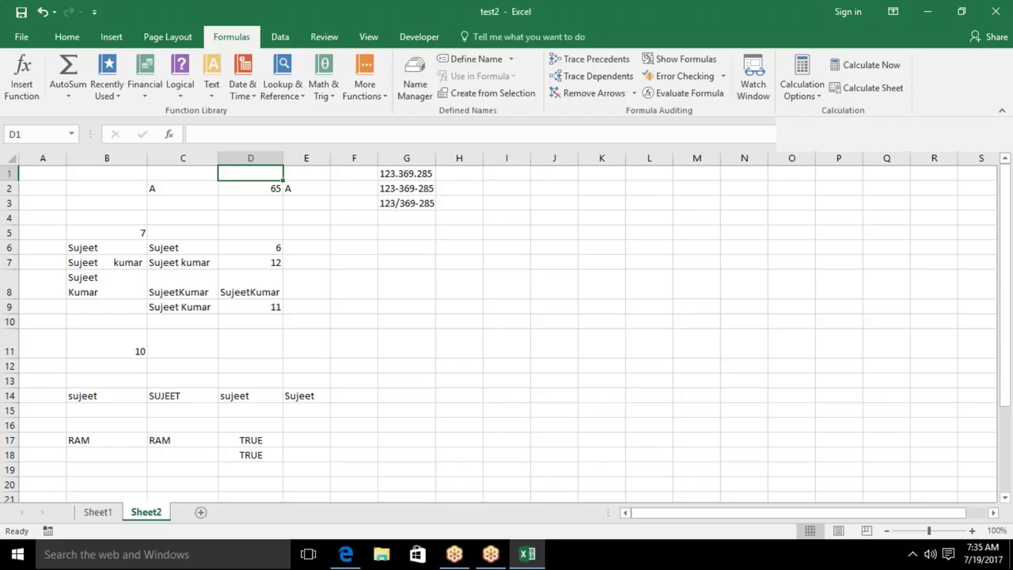
click(1009, 8)
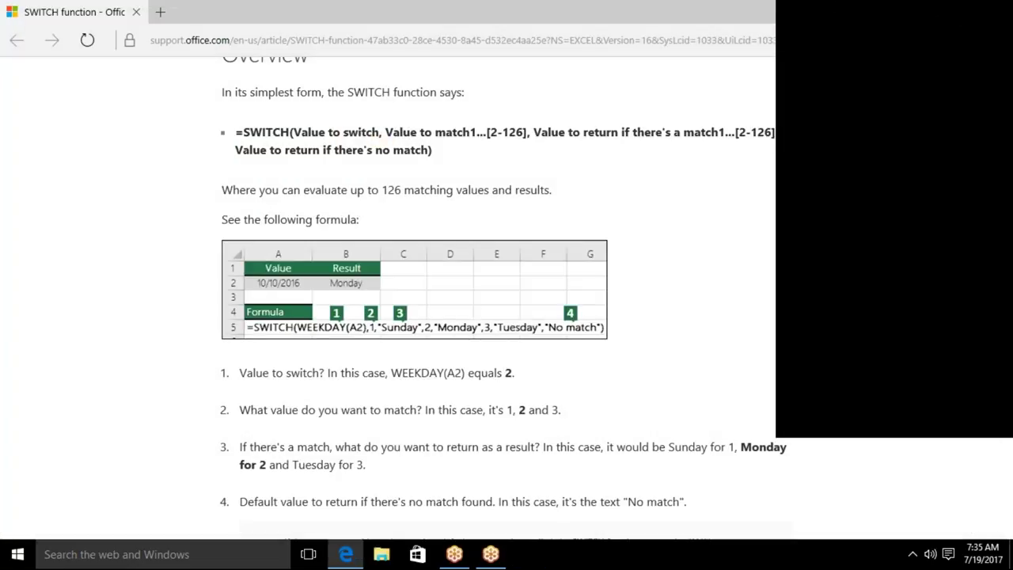
Close the Edge window showing the SWITCH function article.
click(1009, 8)
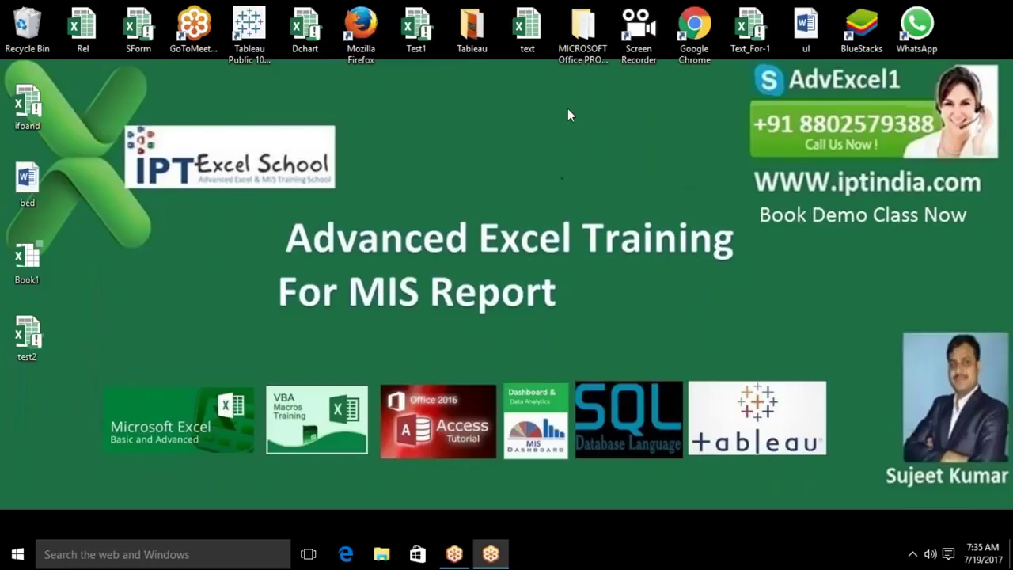
Launch Excel 2016 from Start, open a blank workbook, and enter 19/7/2017 in B6.
click(19, 557)
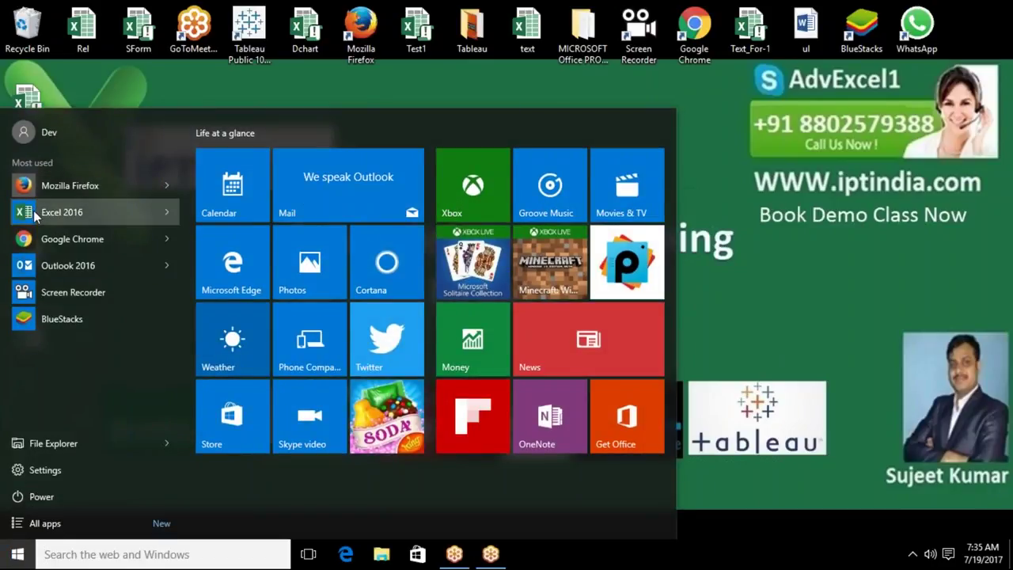
click(71, 210)
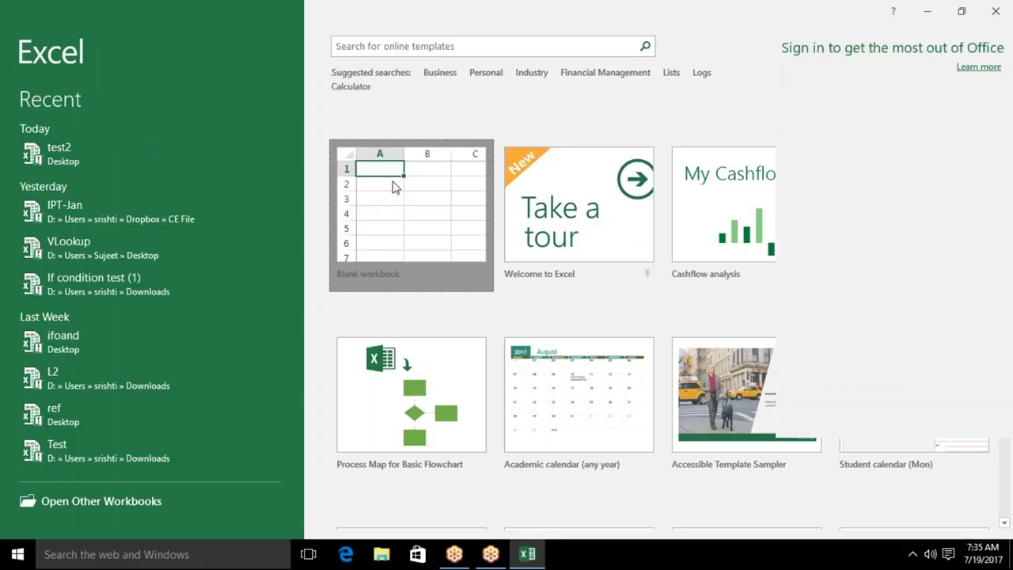
click(395, 187)
click(99, 242)
text(19/7/2017)
key(Return)
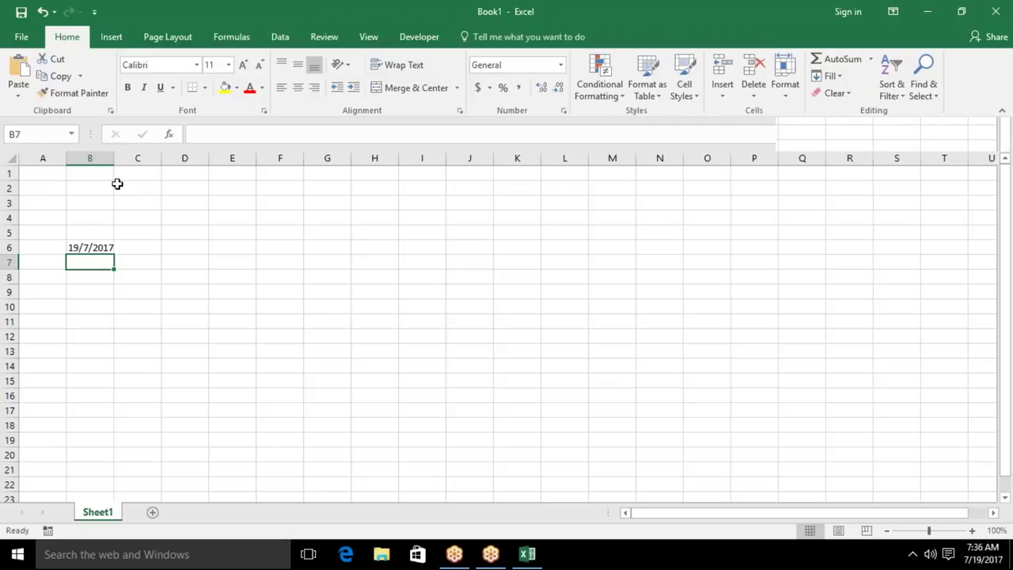
Autofit column B and replace the date in B6 with the day number 20.
double_click(114, 159)
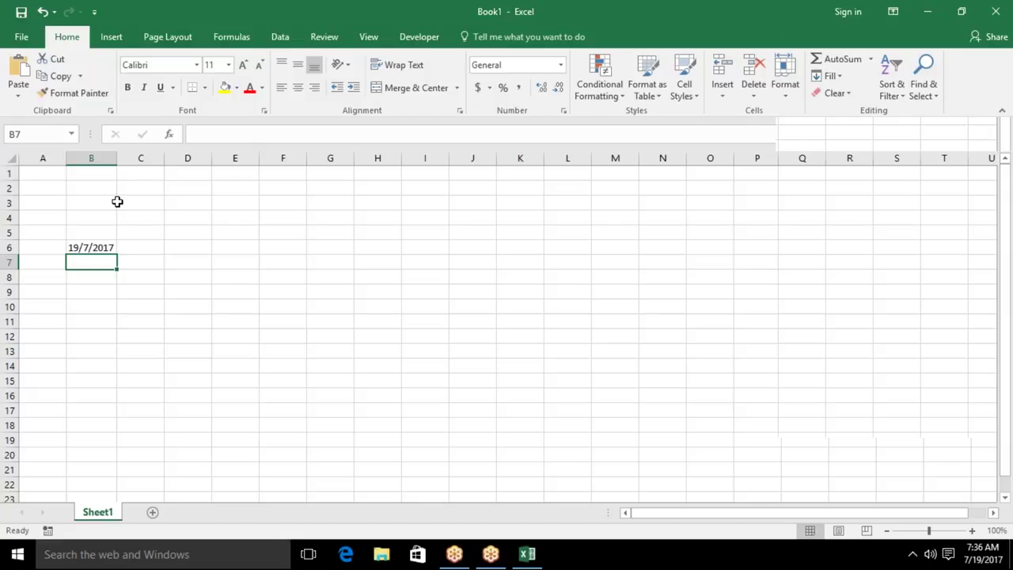
key(Up)
key(Delete)
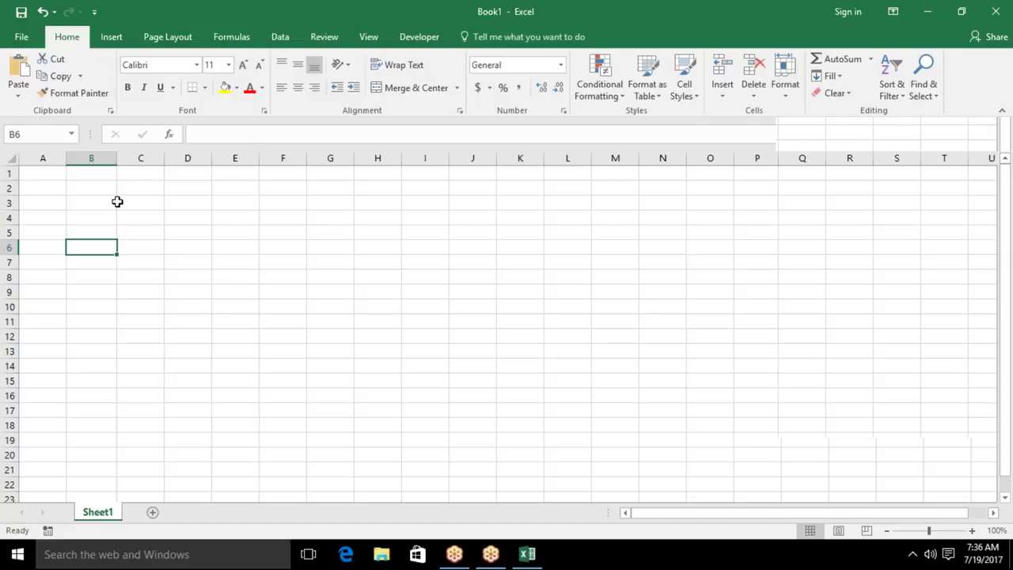
text(20)
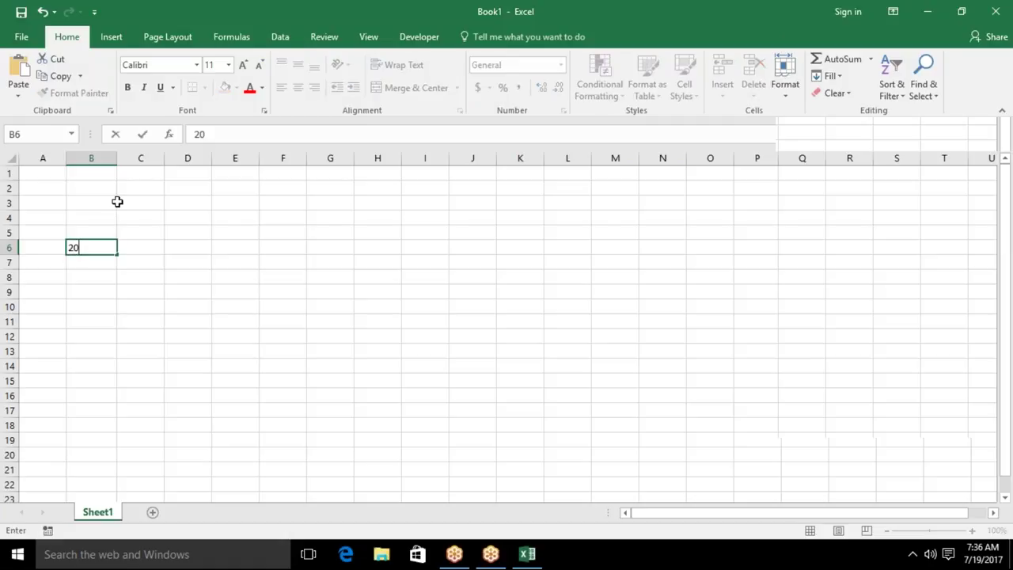
key(Return)
key(Up)
key(Down)
key(Up)
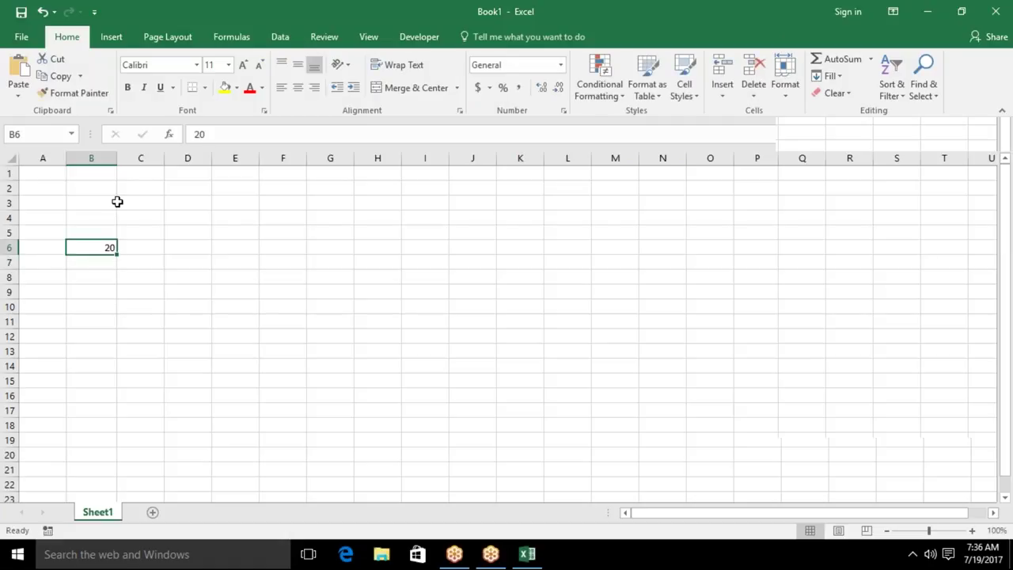
key(Right)
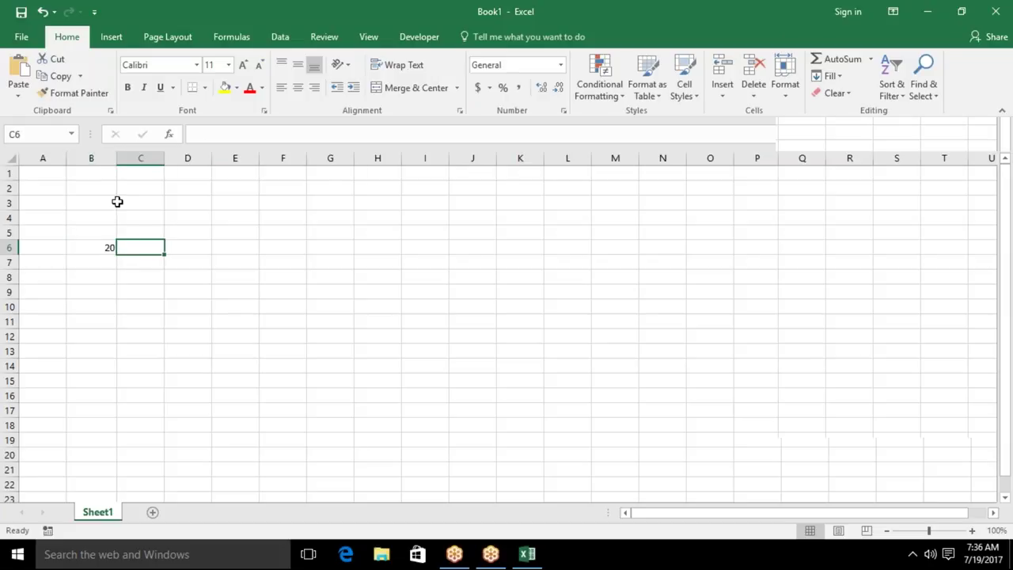
Enter =DATE(YEAR(TODAY()),MONTH(TODAY()),B6) in C6.
text(=)
text(date)
key(Tab)
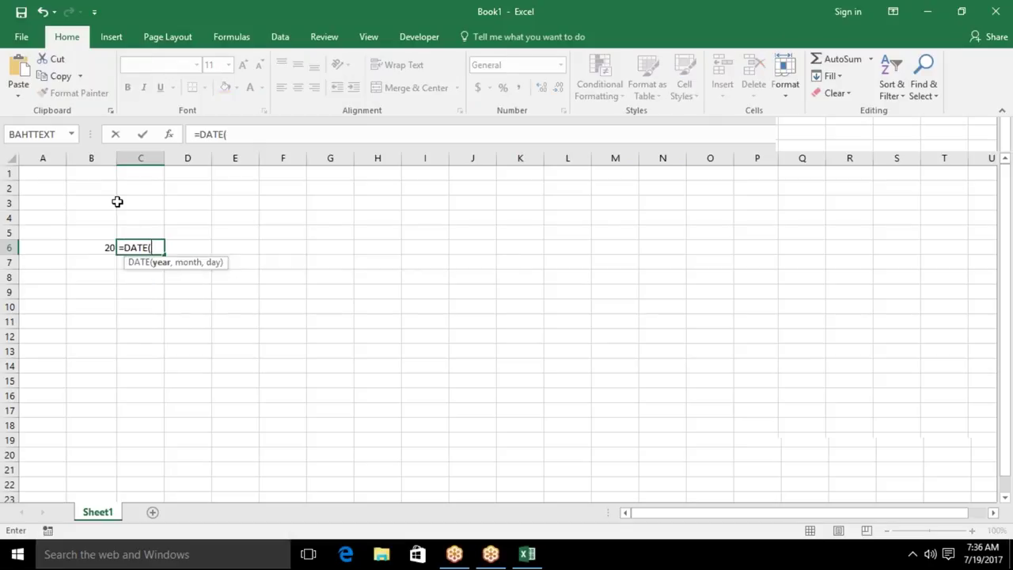
text(yea)
key(Tab)
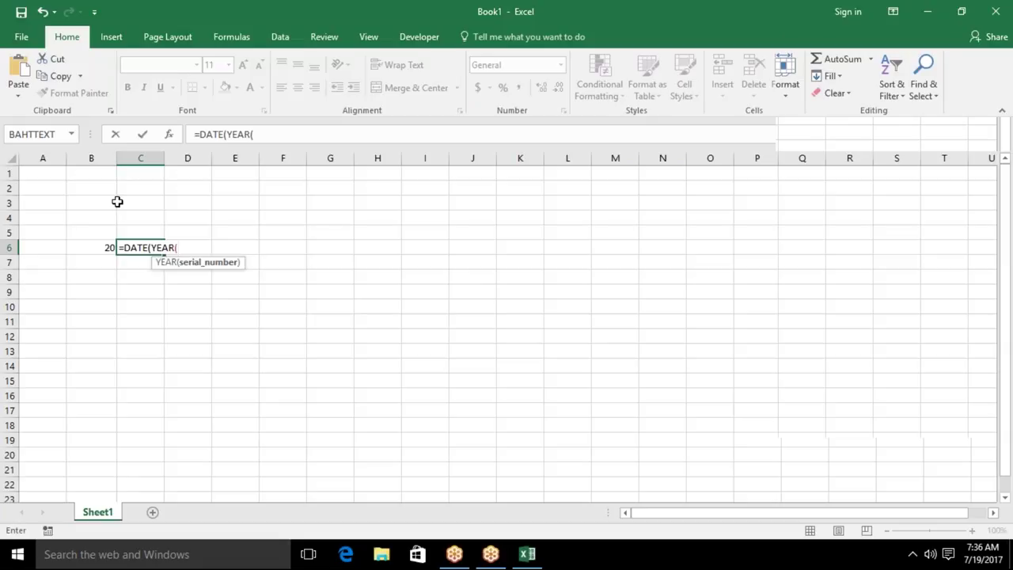
text(tod)
key(Tab)
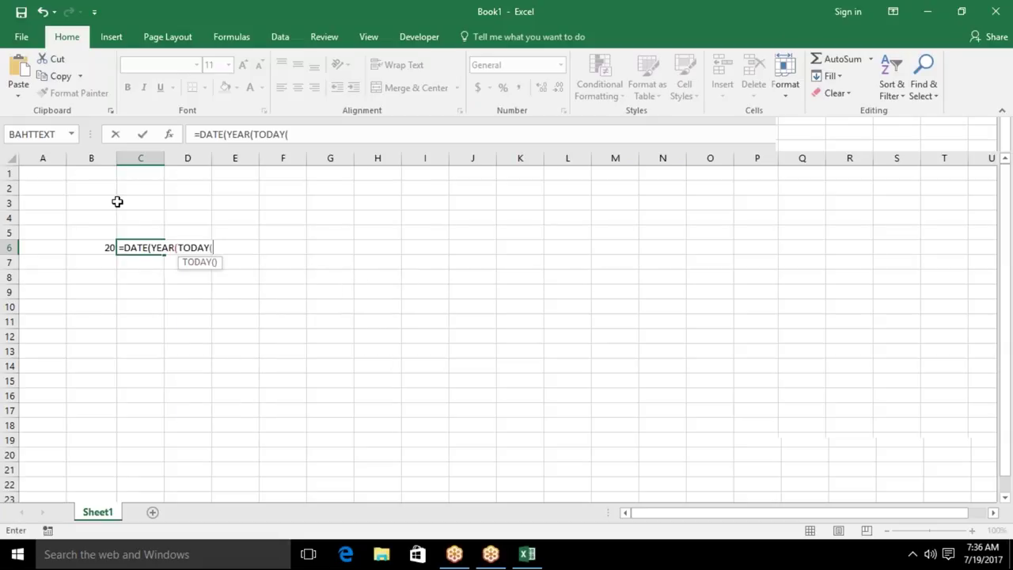
text()))
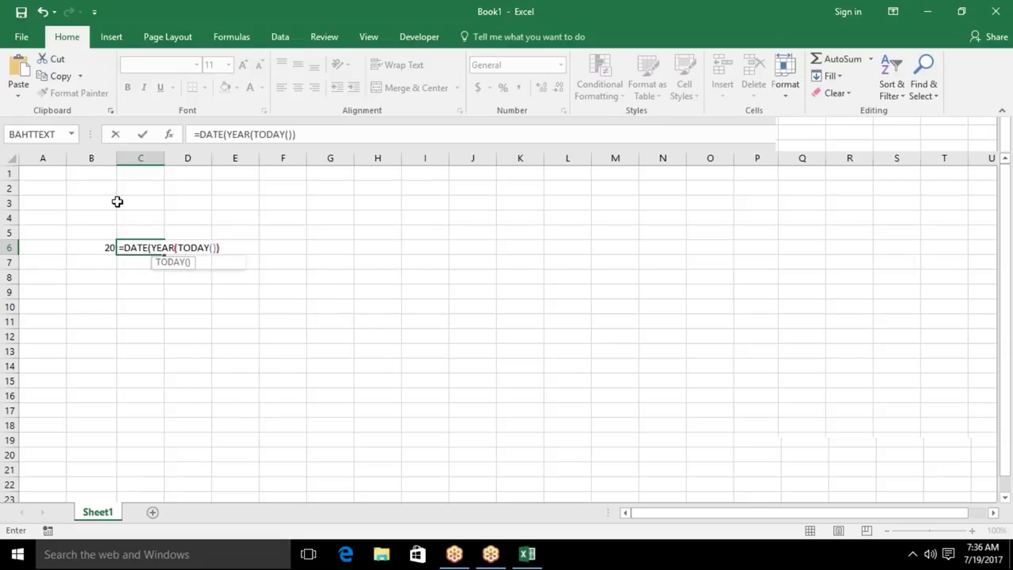
text(,mon)
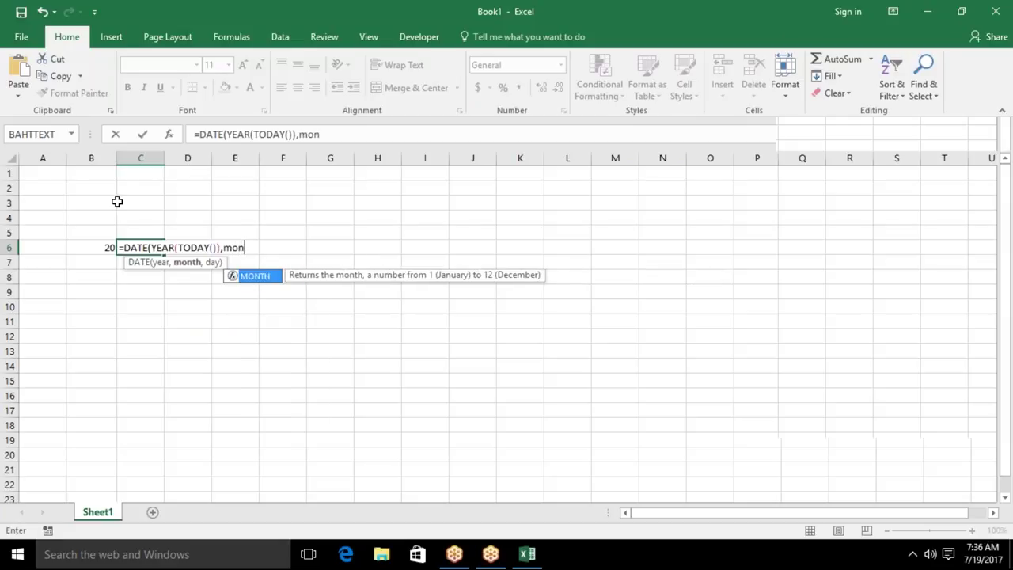
key(Tab)
text(tod)
key(Tab)
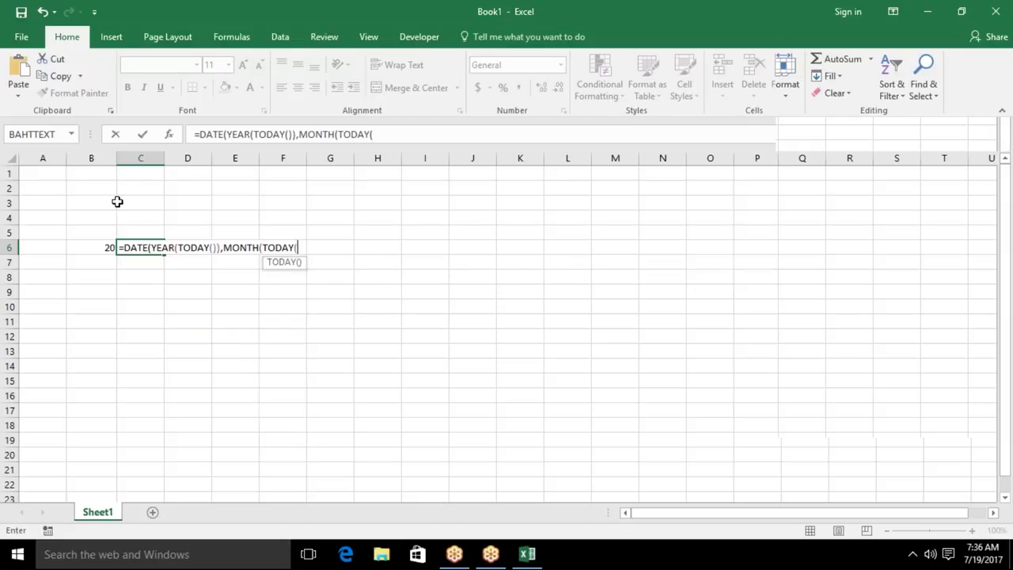
text())
text(),)
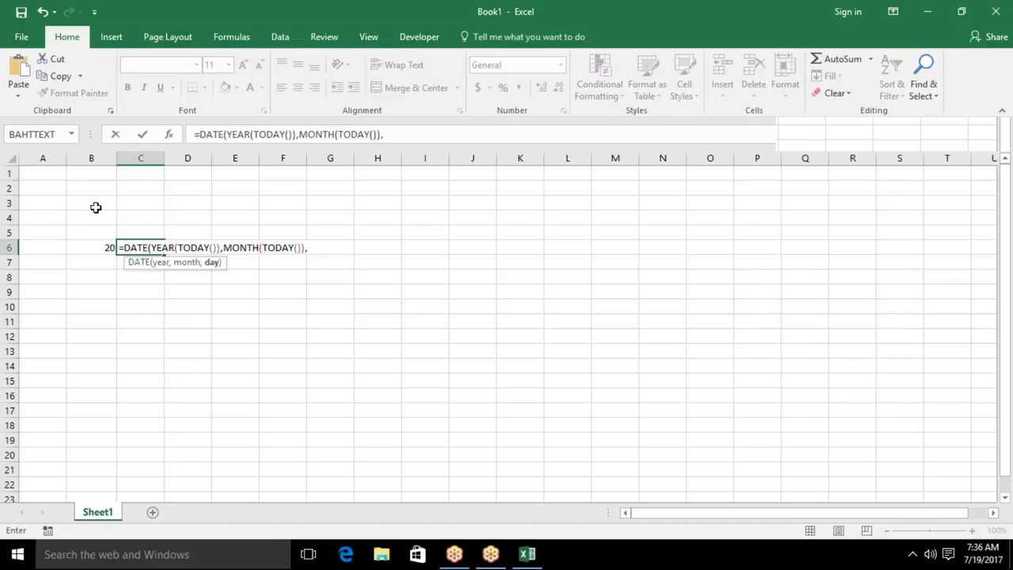
click(102, 249)
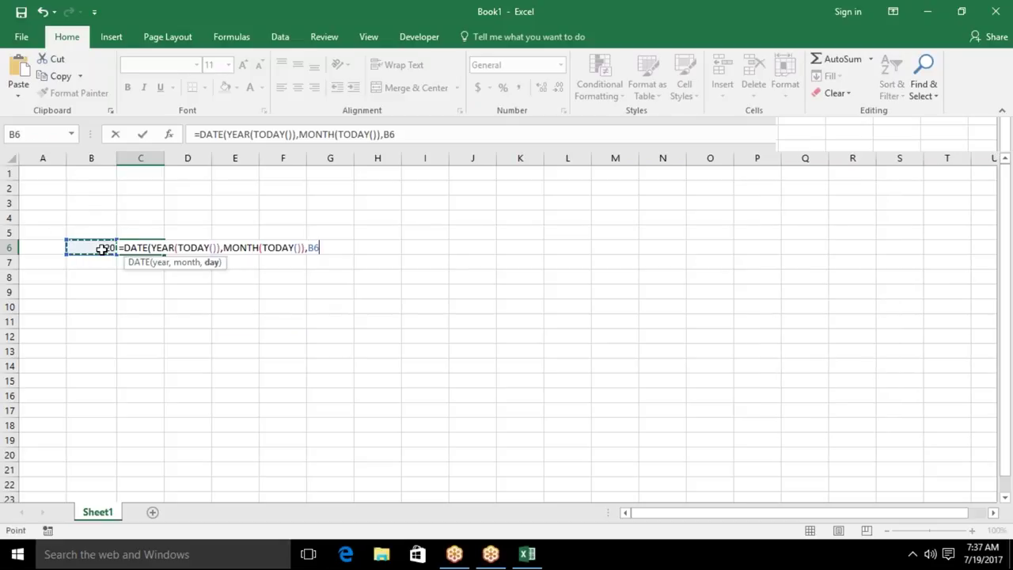
key(Return)
key(Return)
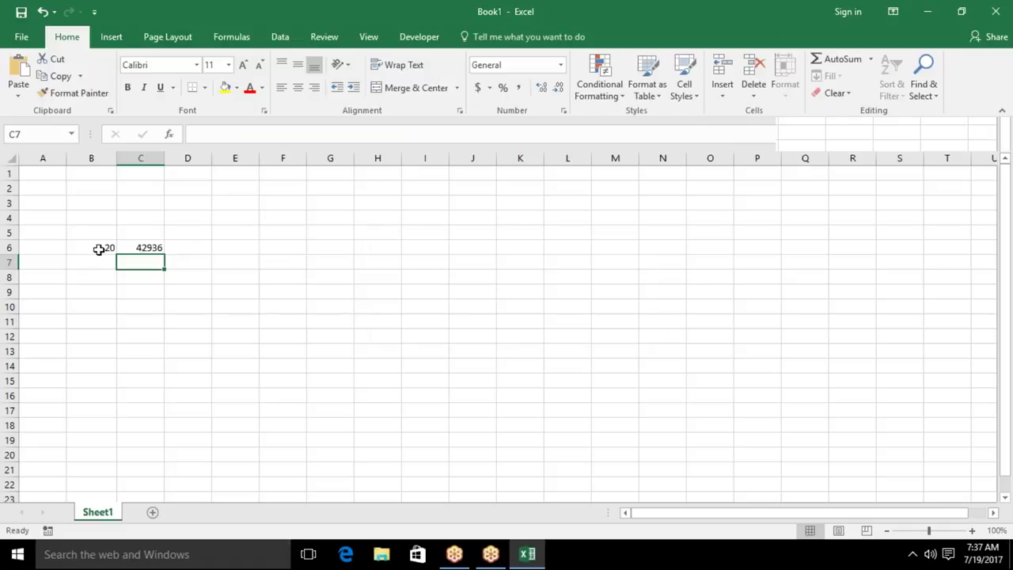
Format C6 as a date with Ctrl+Shift+3 so it shows 20-Jul-17.
click(150, 247)
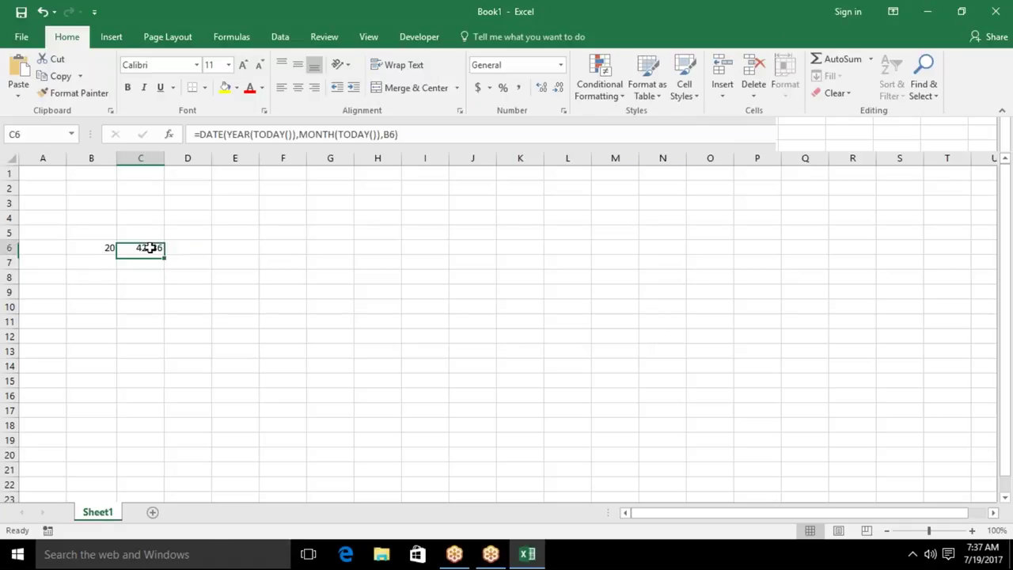
key(ctrl+shift+3)
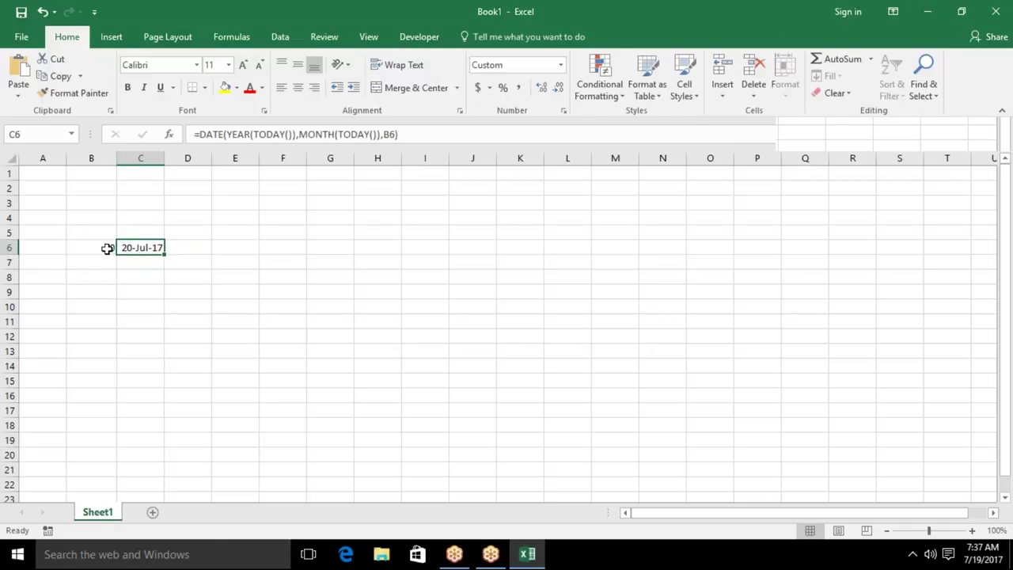
click(109, 248)
text(1)
key(Return)
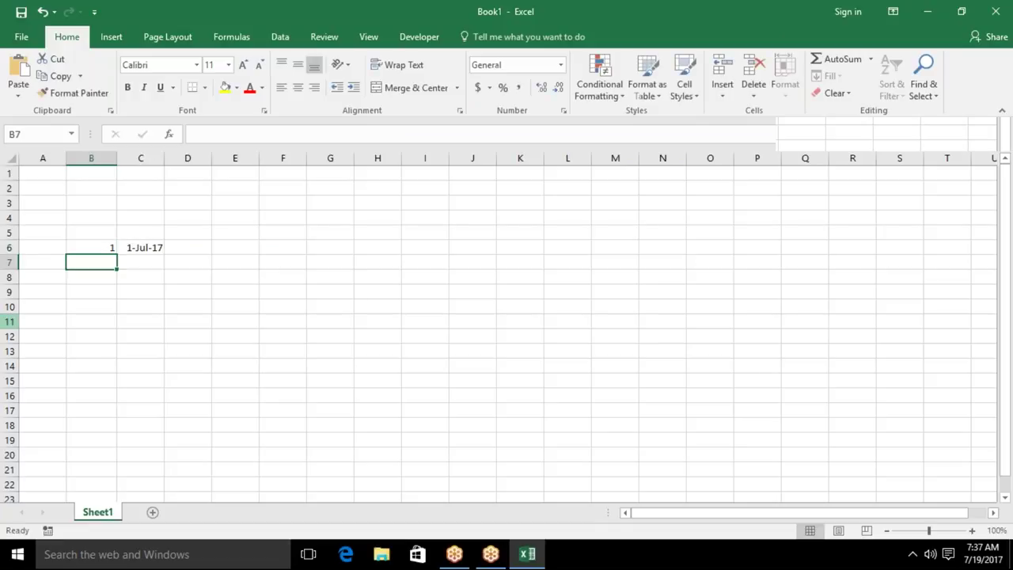
click(91, 247)
text(2)
key(Return)
click(91, 247)
text(3)
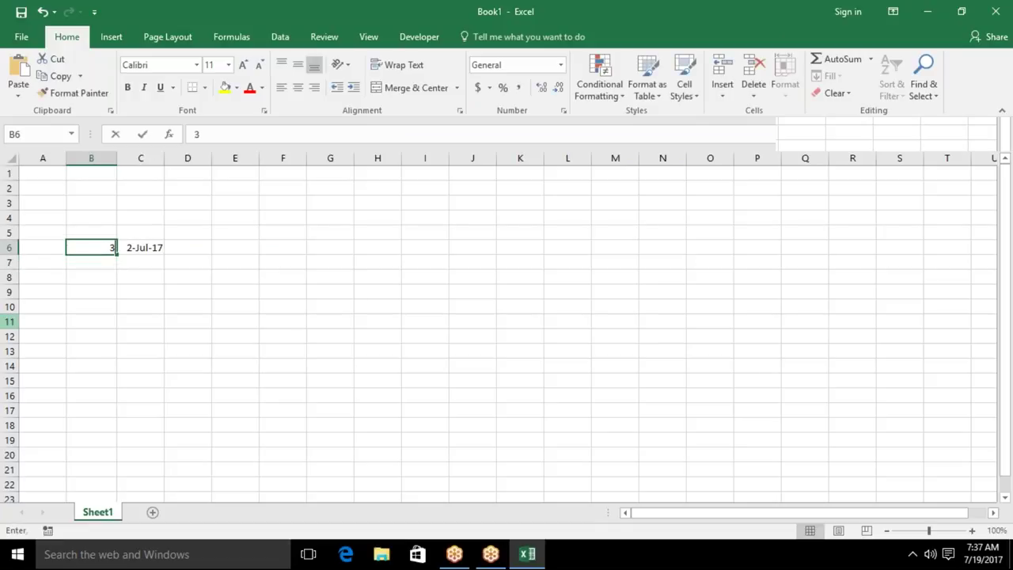
key(Return)
click(91, 246)
text(5)
key(Return)
click(91, 247)
text(20)
key(Return)
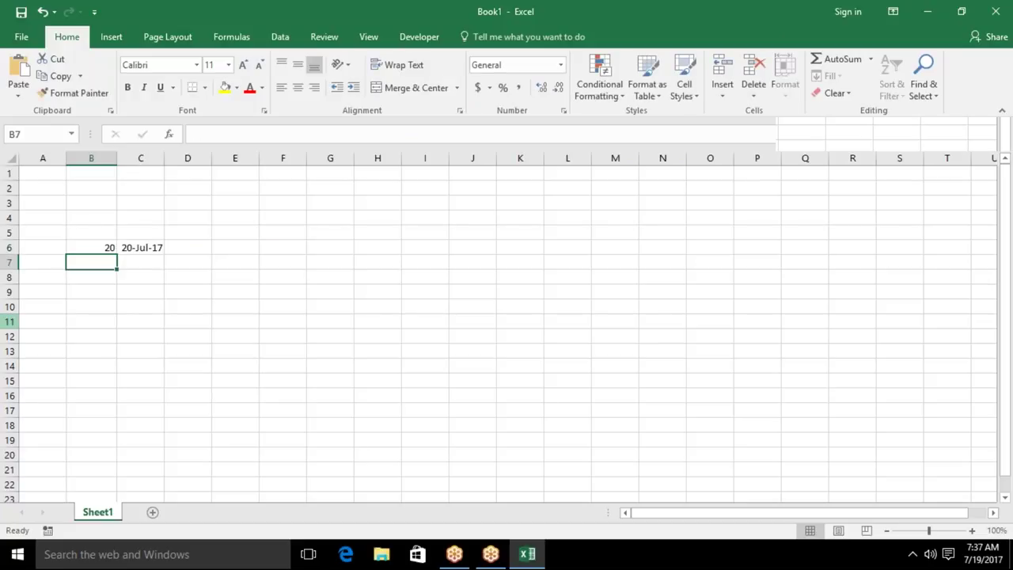
key(Down)
key(Down)
key(Up)
key(Up)
key(Down)
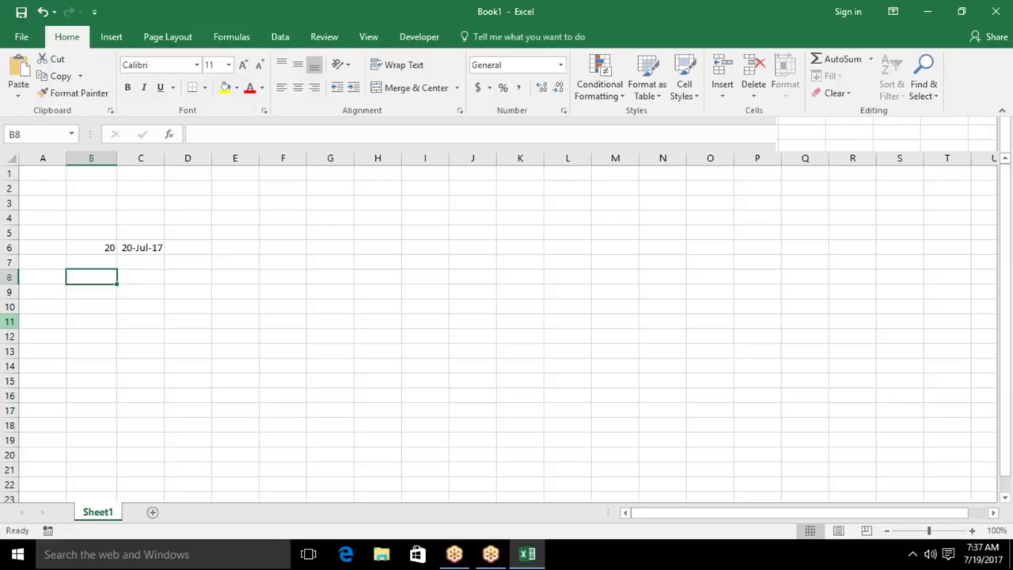
Enter 7/19 in B8 so it displays as the date 19-Jul, and reselect it to check.
text(7/19)
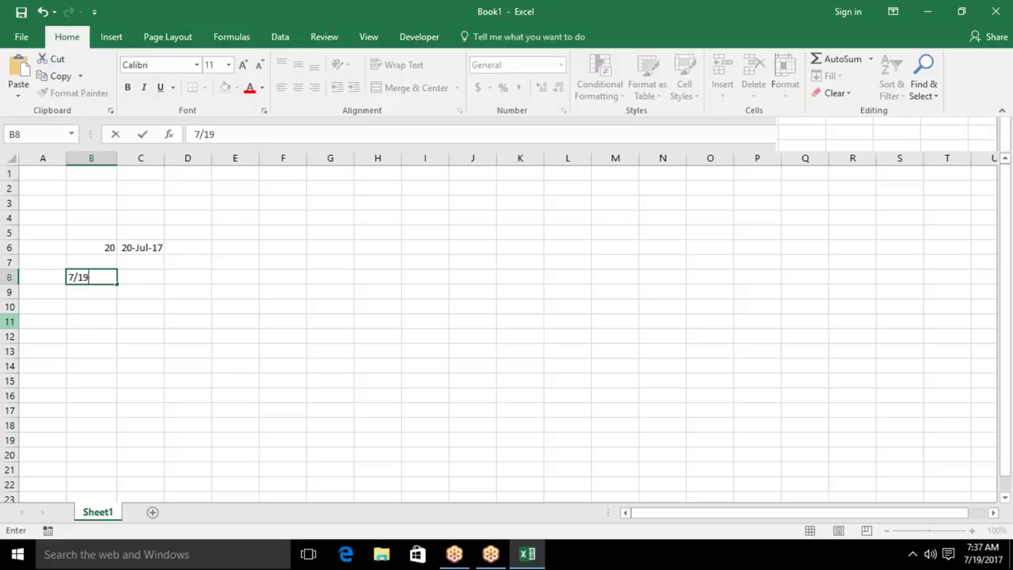
key(Return)
click(91, 277)
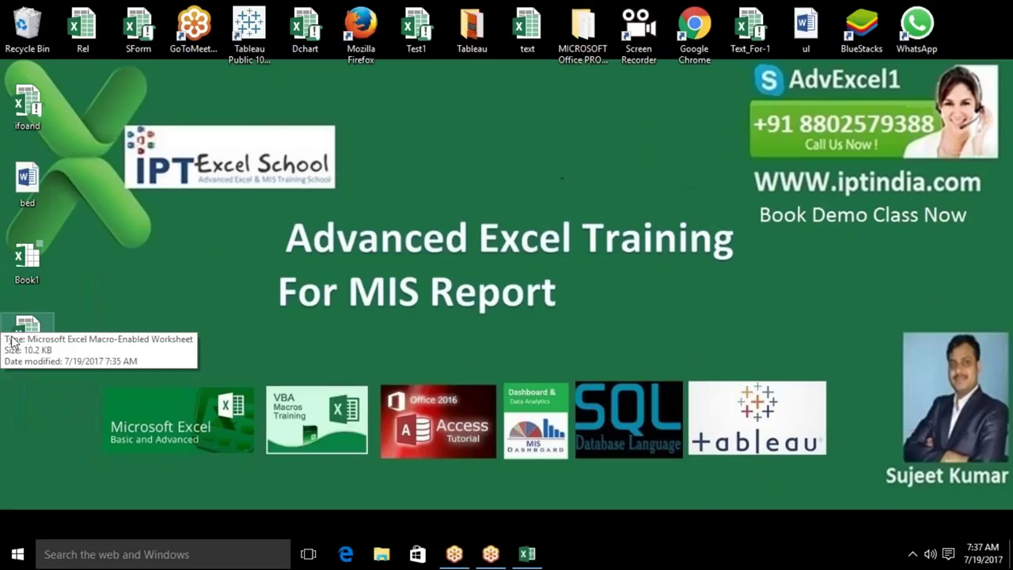
click(16, 555)
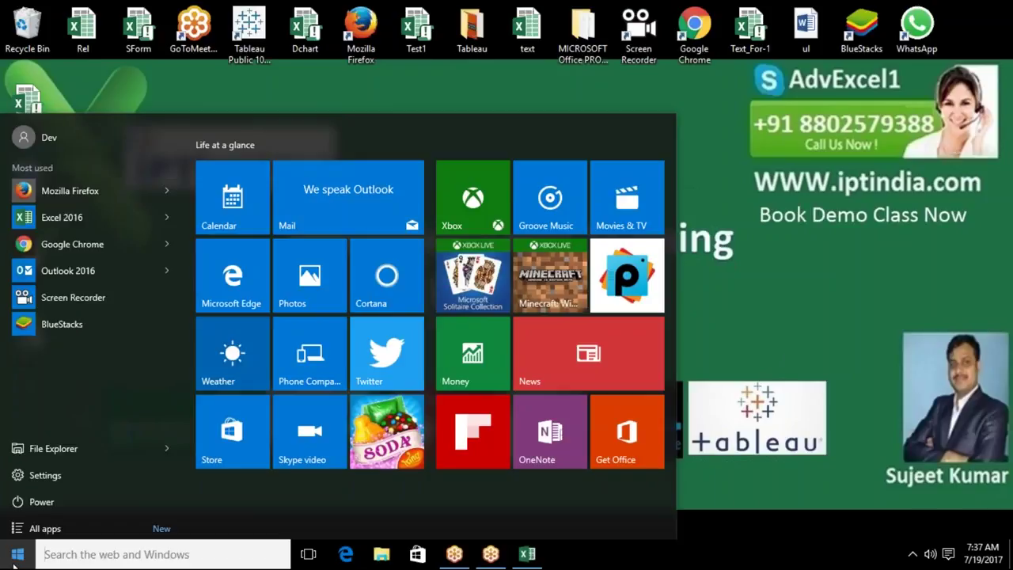
click(138, 186)
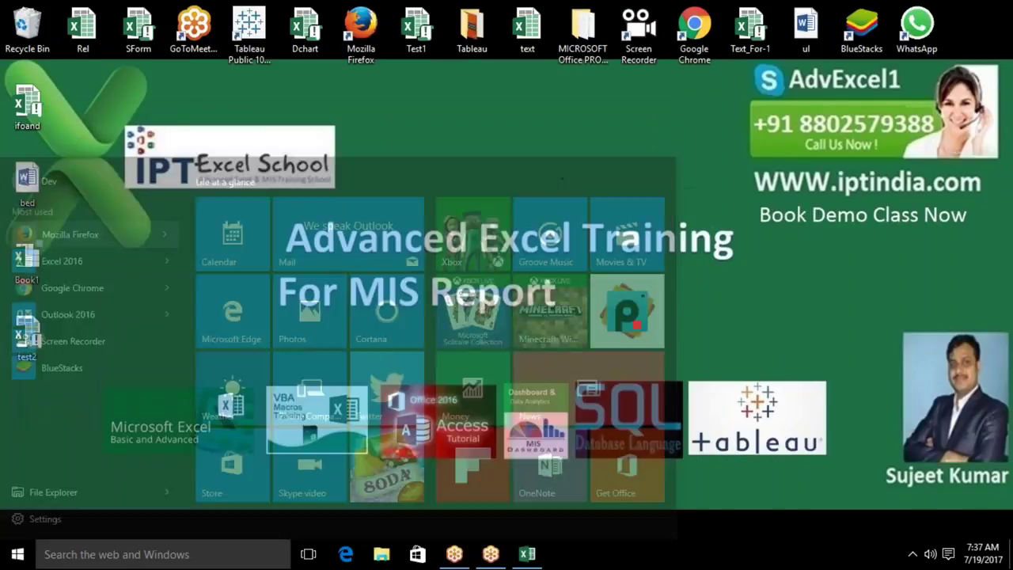